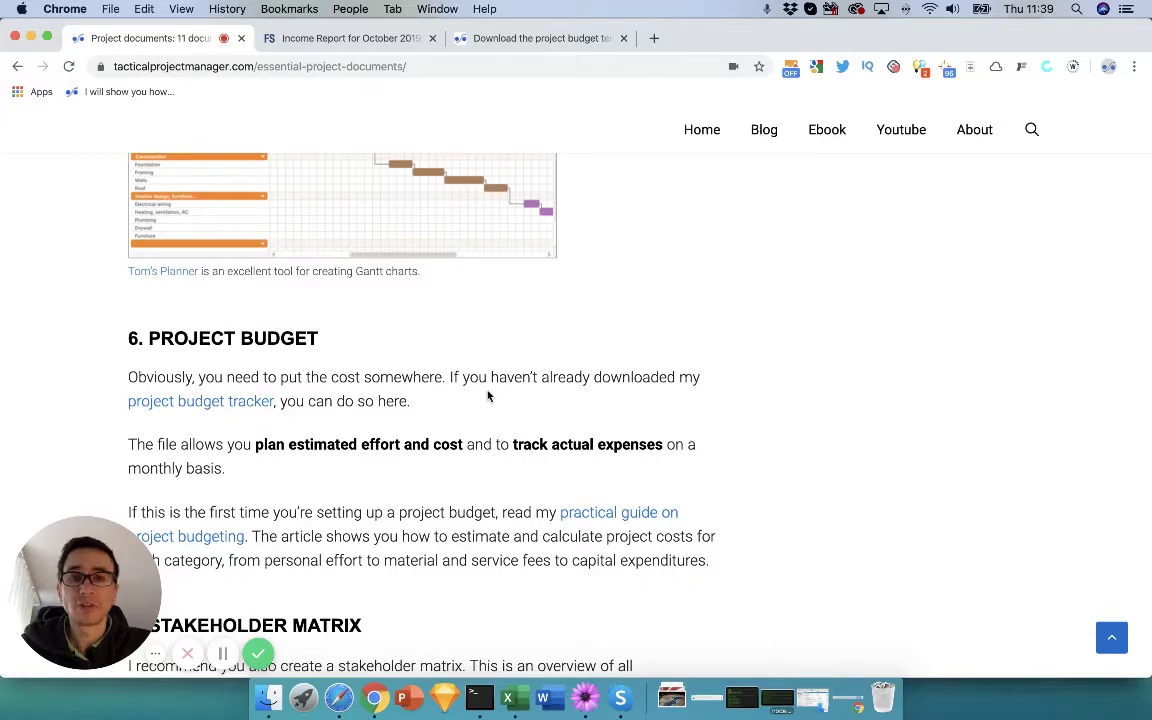
Step: Return to the beginning of the essential project documents article and read its introduction down to the table of required documents
scroll(488, 396, "up", 20)
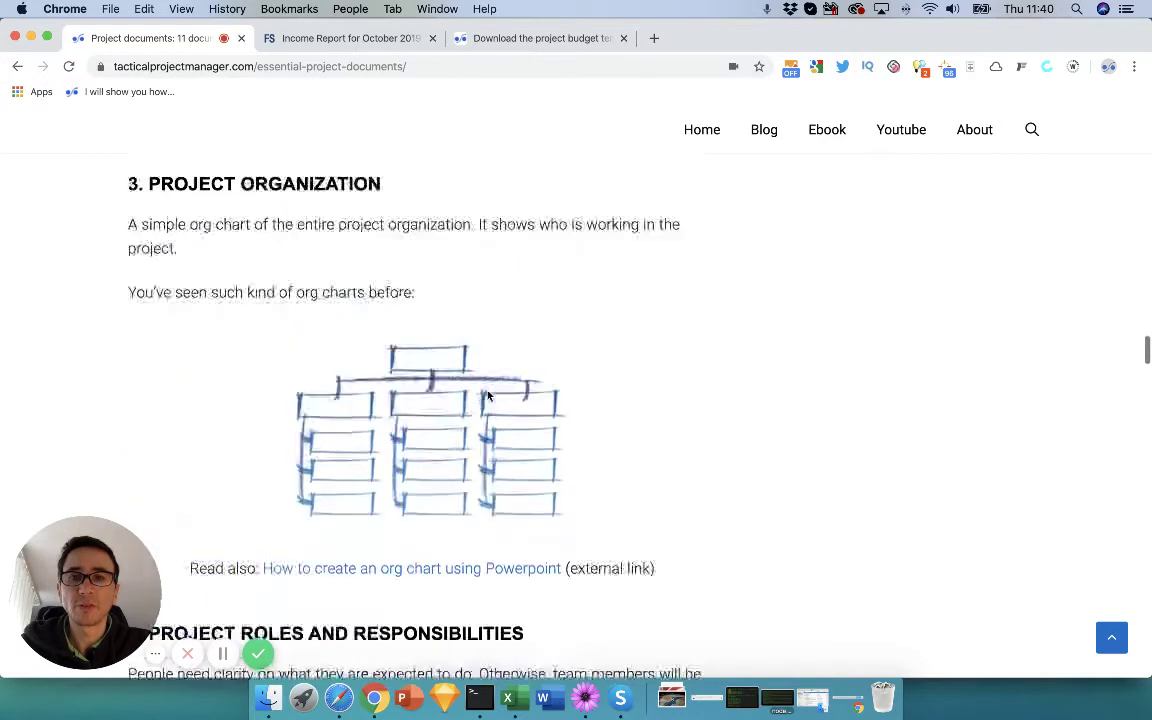
scroll(488, 396, "up", 15)
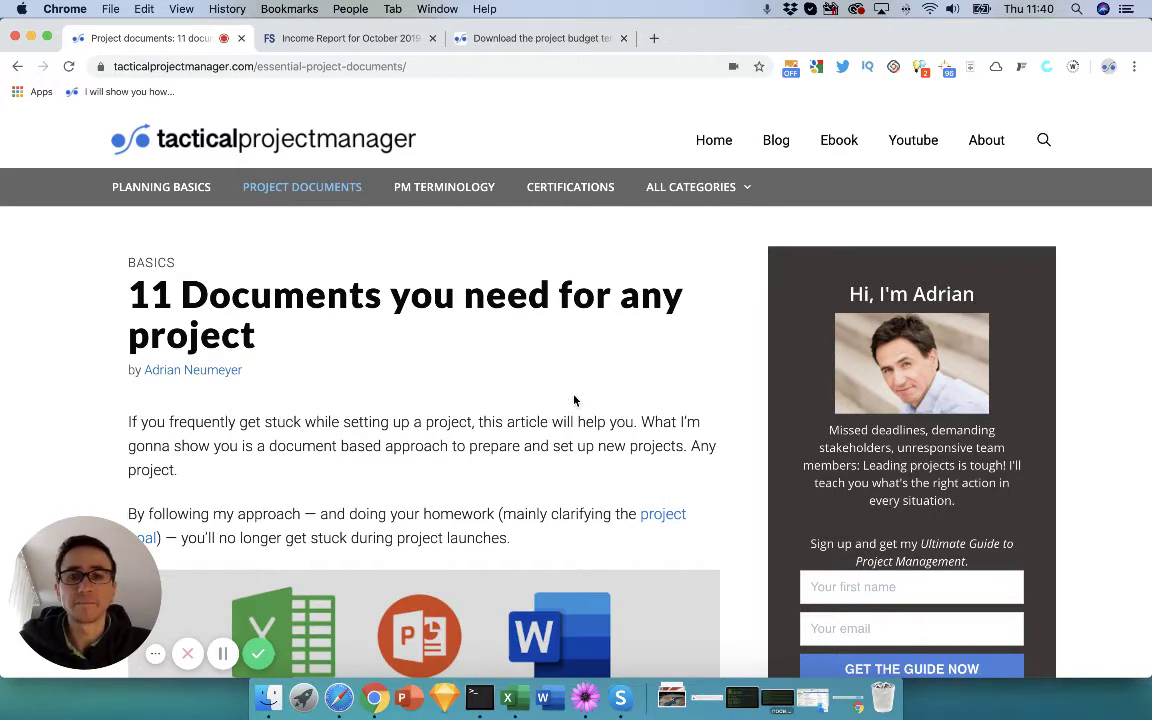
scroll(573, 401, "down", 1)
scroll(573, 401, "down", 1)
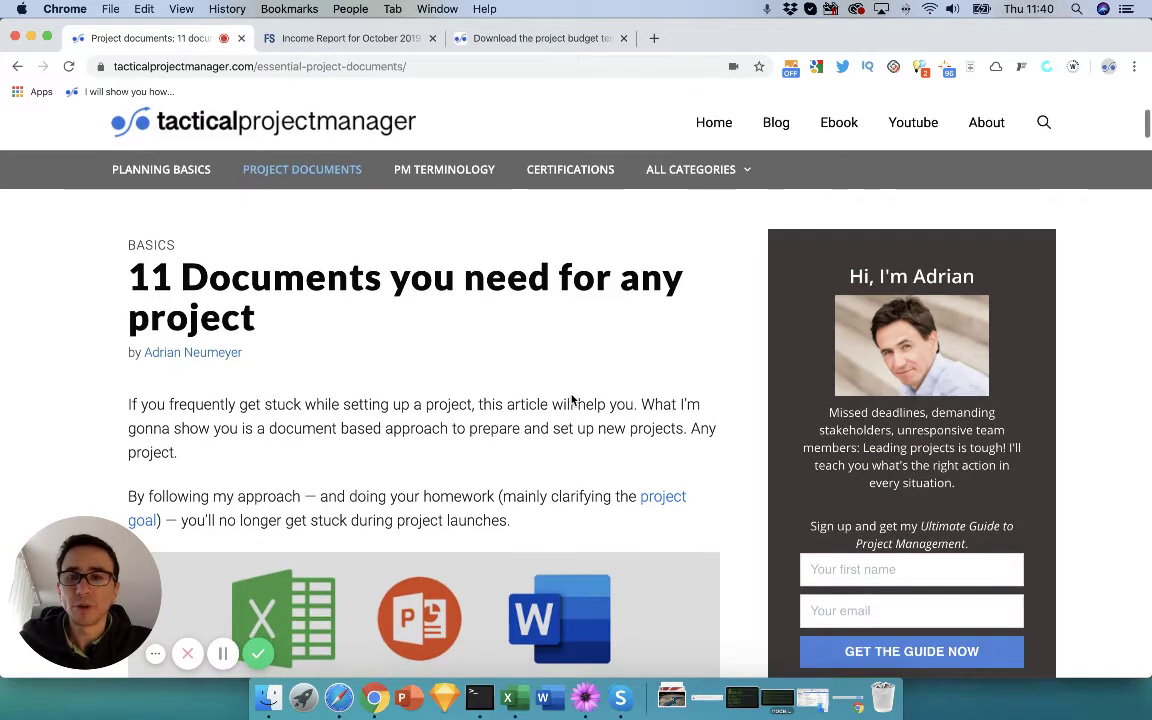
scroll(573, 401, "down", 2)
scroll(573, 399, "down", 10)
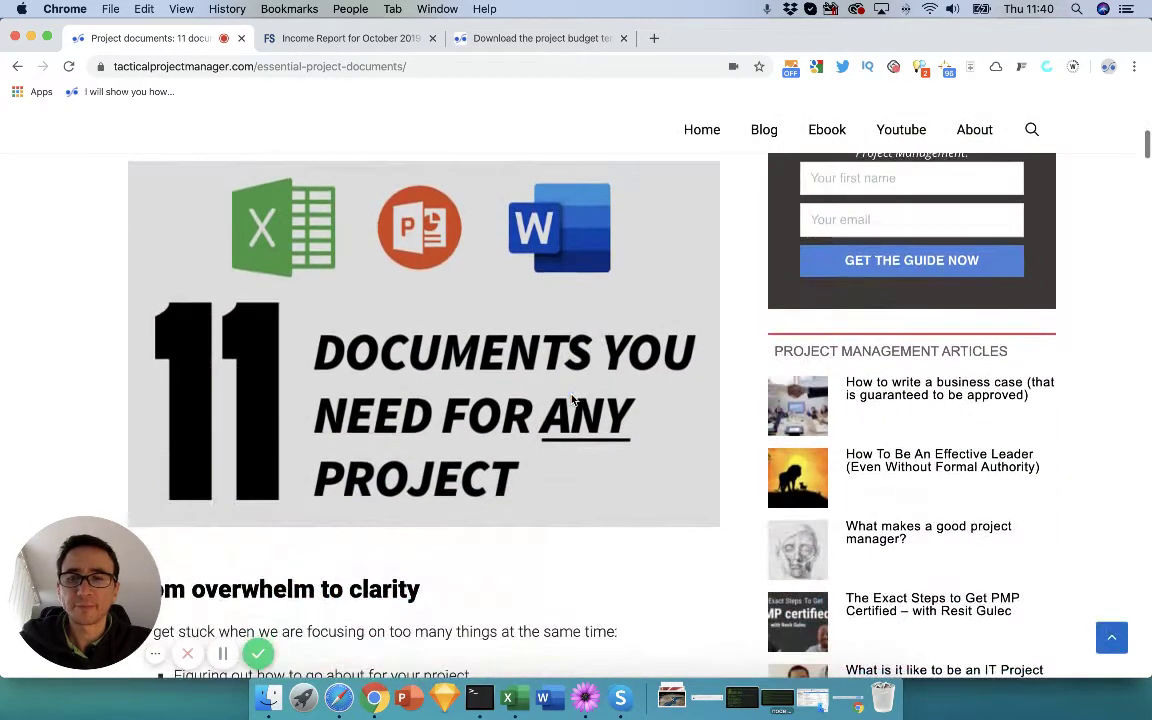
scroll(572, 400, "down", 3)
scroll(572, 400, "down", 5)
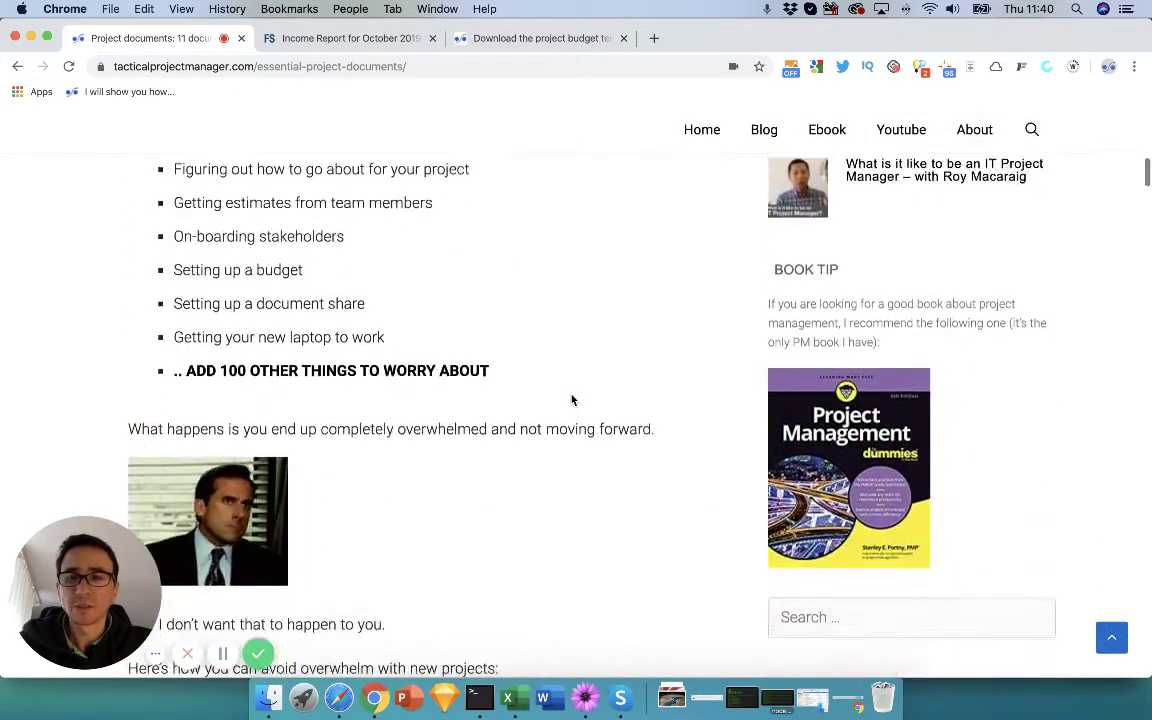
scroll(572, 400, "down", 2)
scroll(572, 400, "down", 5)
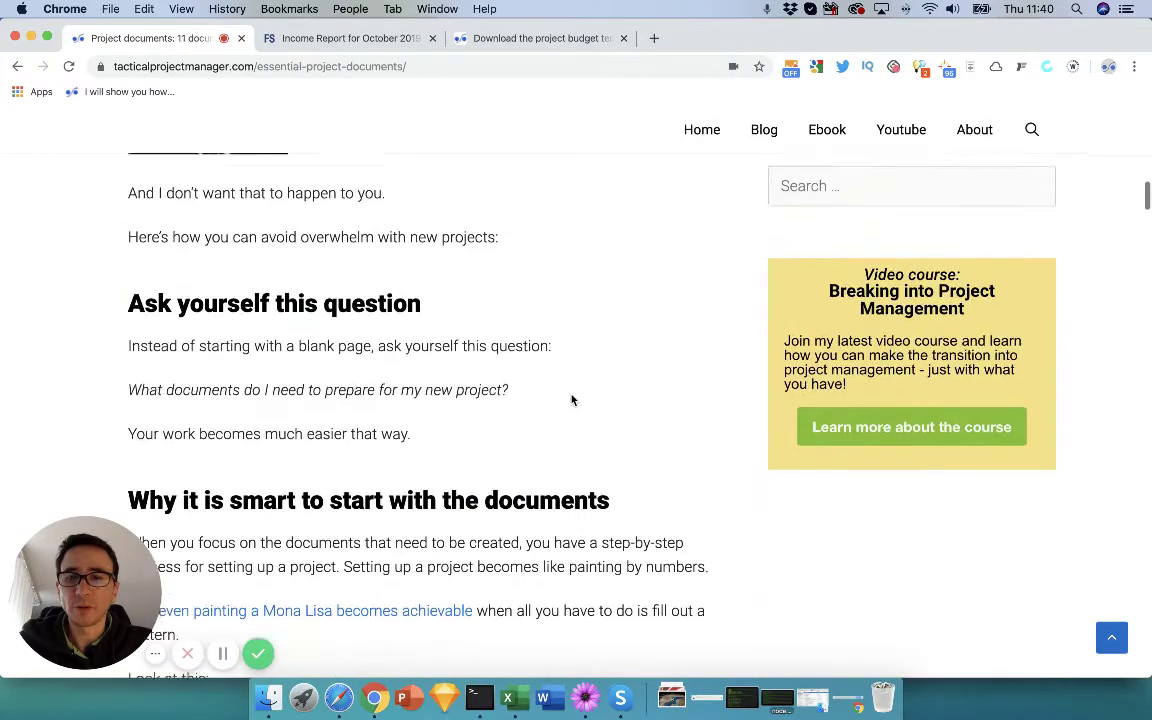
scroll(572, 400, "down", 6)
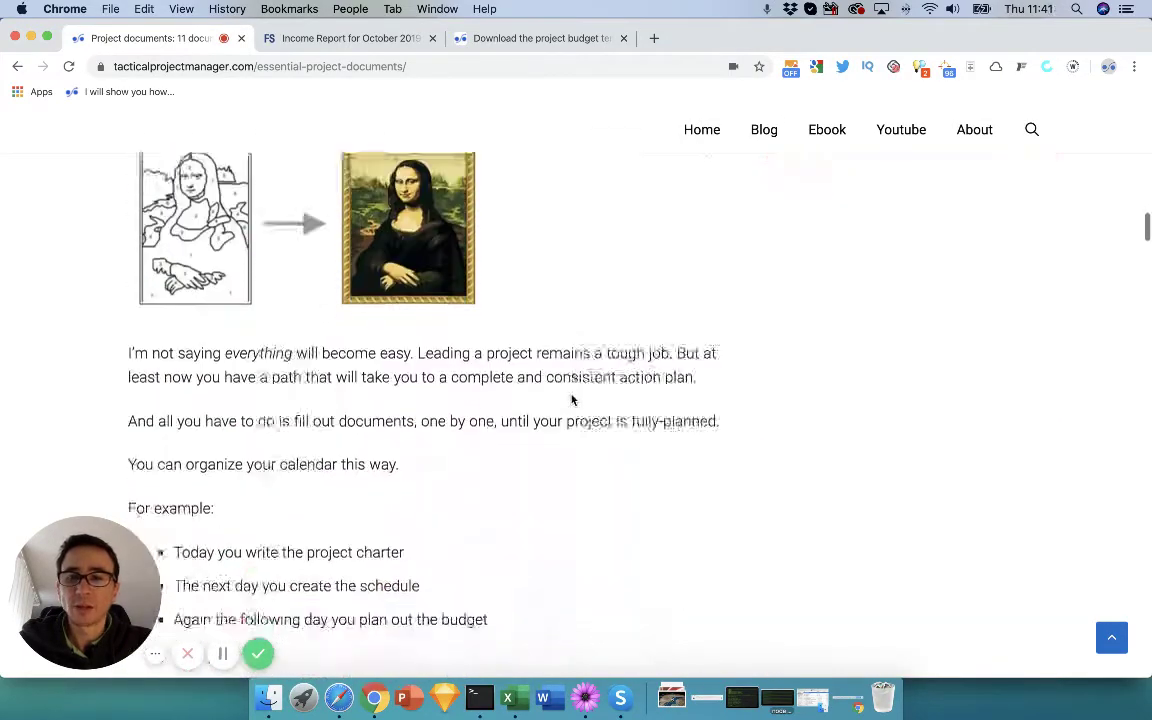
scroll(572, 400, "down", 8)
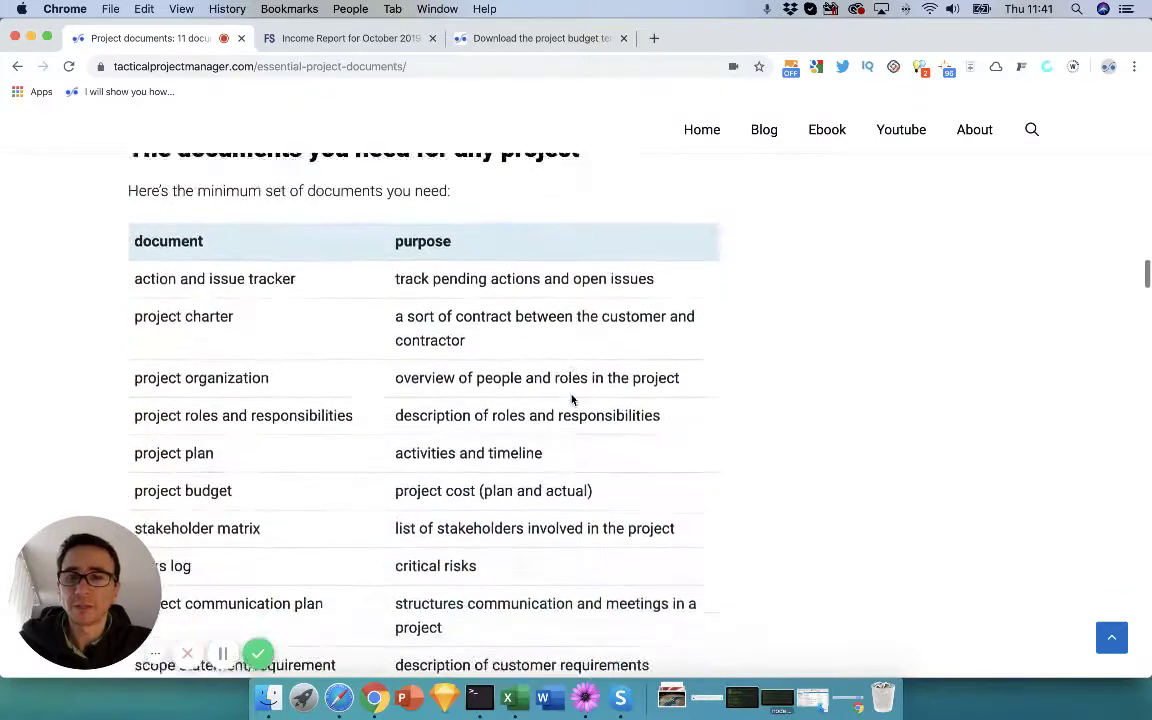
Step: Examine the table of documents with their purposes and the Action and Issue Tracker section of the article
scroll(572, 400, "down", 1)
scroll(572, 400, "up", 1)
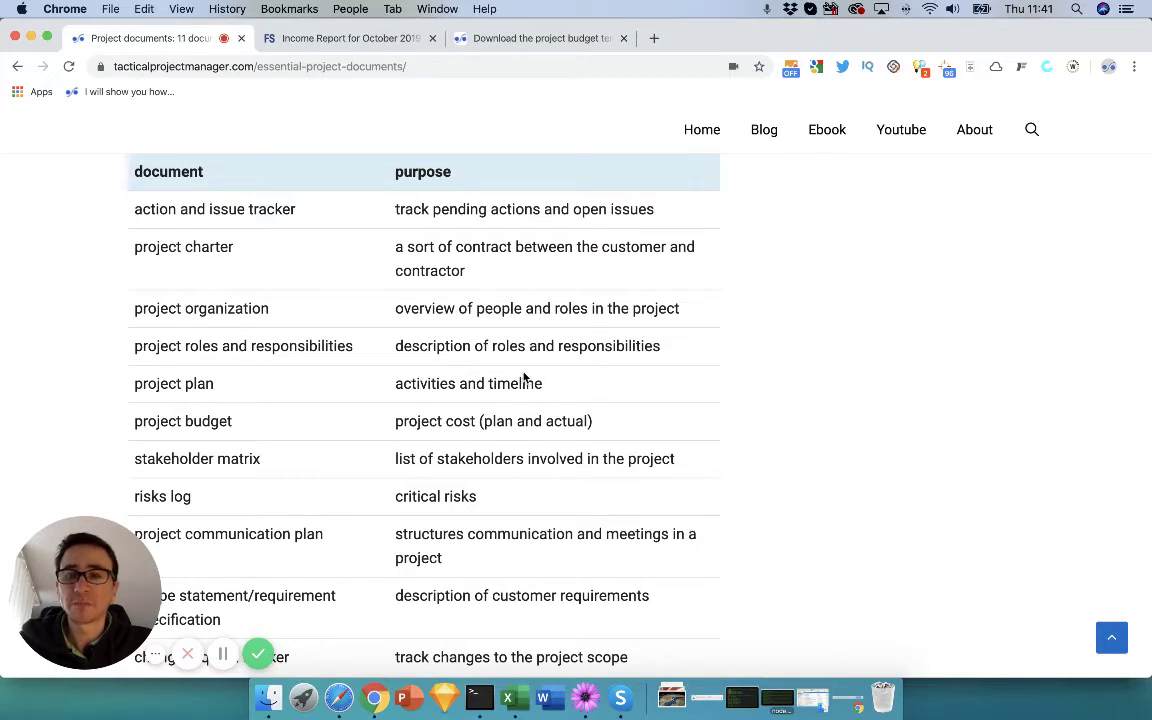
scroll(524, 377, "down", 4)
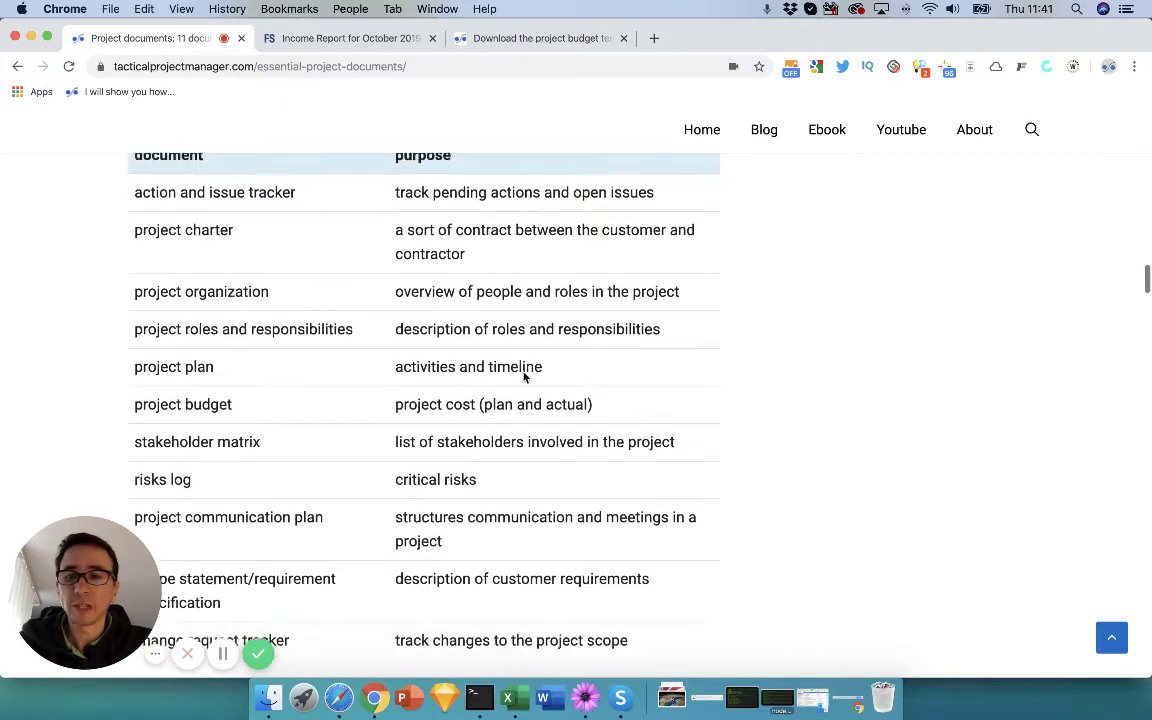
scroll(524, 377, "down", 3)
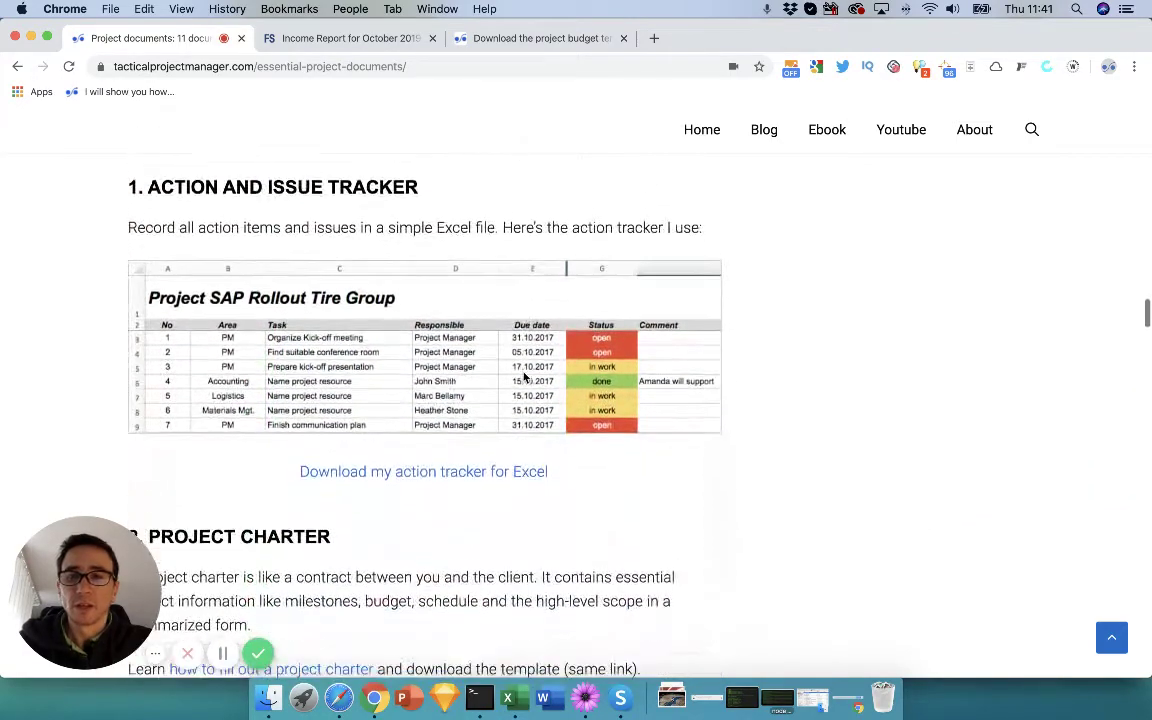
scroll(524, 377, "up", 1)
scroll(524, 377, "down", 1)
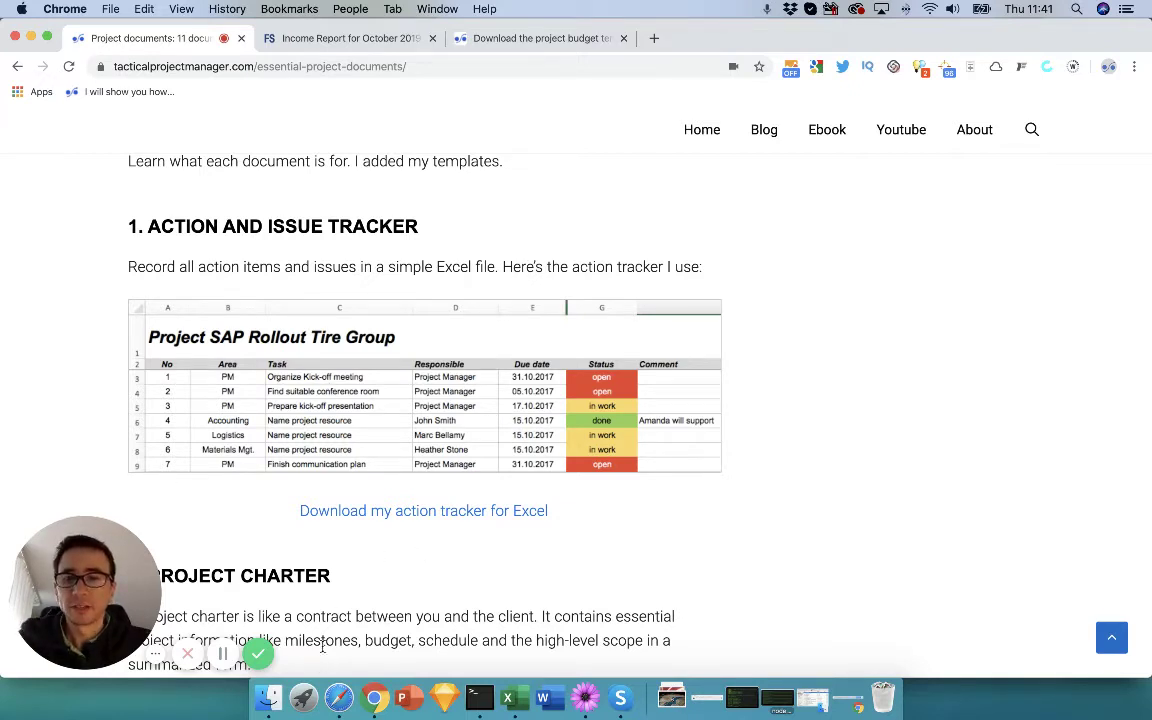
Step: Switch to Finder and open tasklist.xlsx from the 01_Templates folder in Excel
left_click(267, 697)
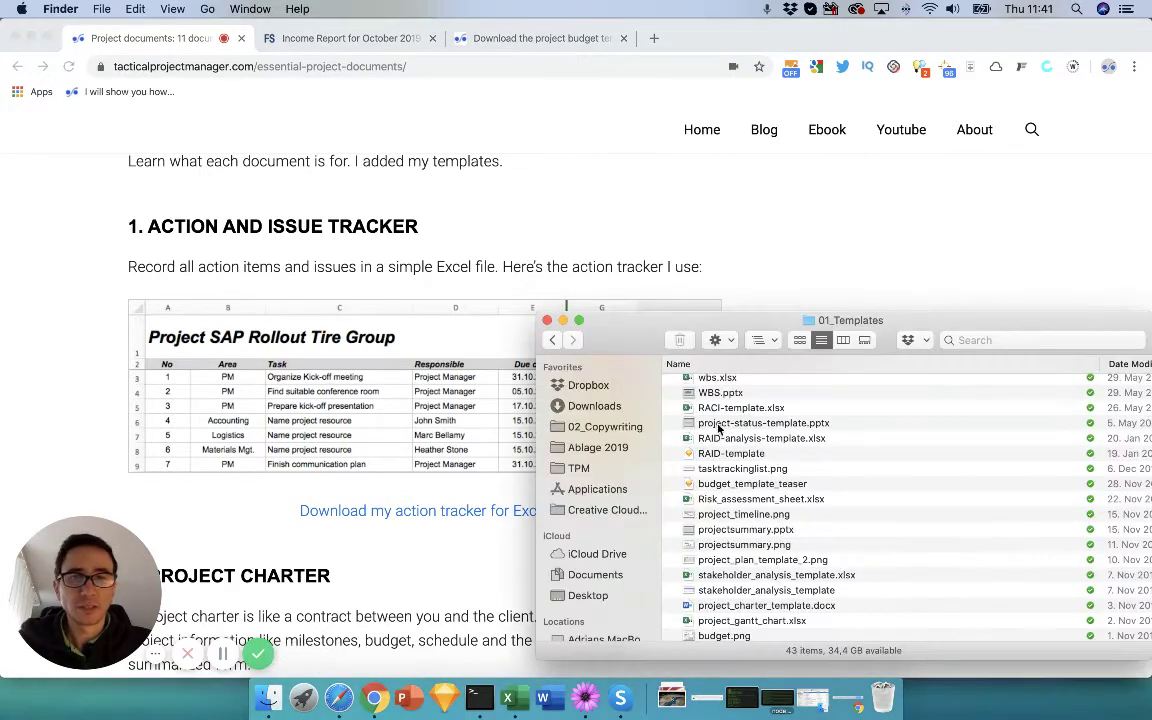
scroll(730, 480, "up", 5)
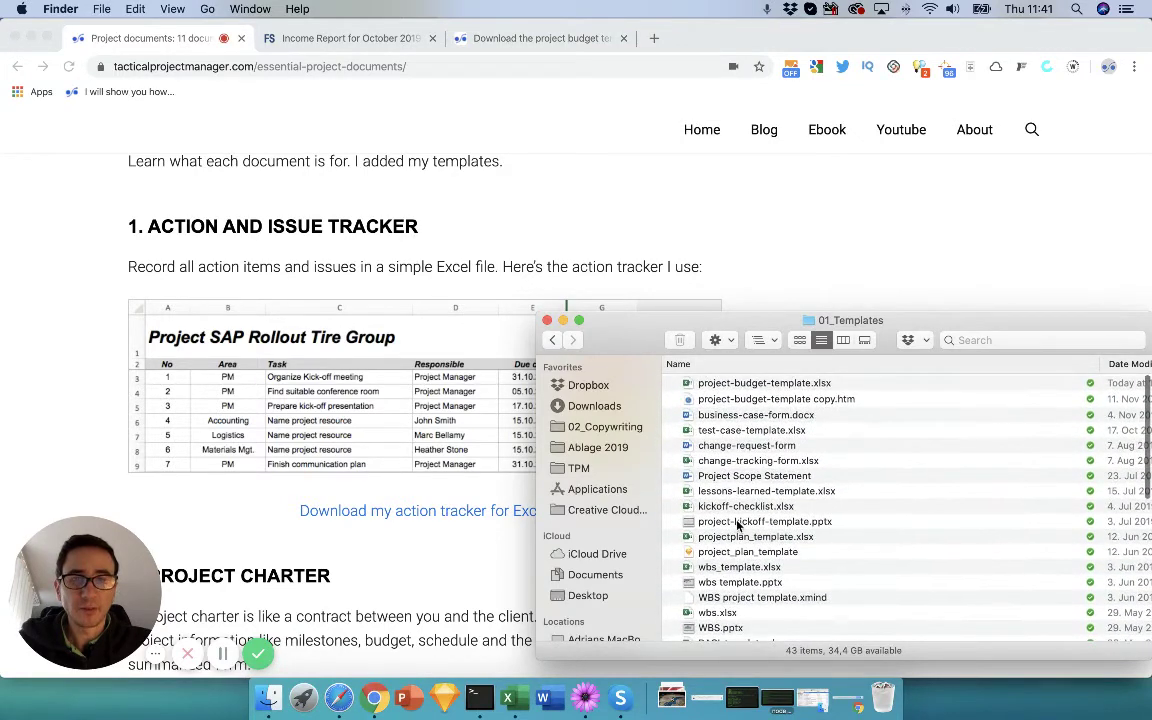
scroll(737, 530, "down", 8)
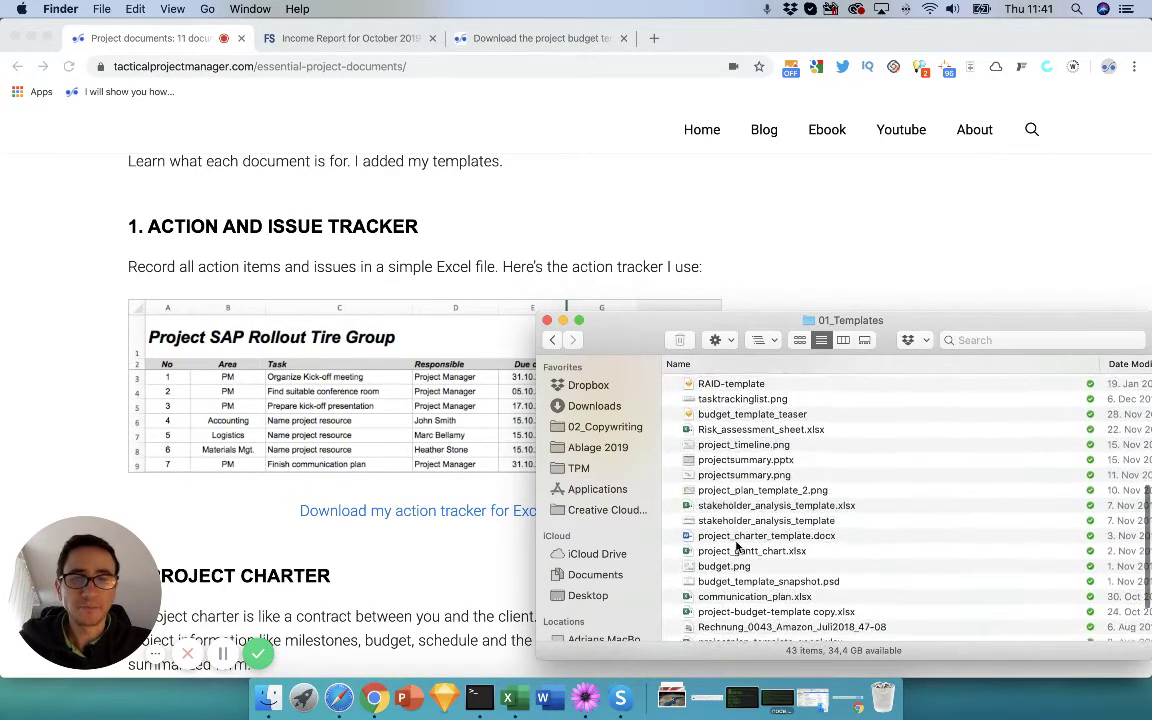
scroll(771, 445, "down", 5)
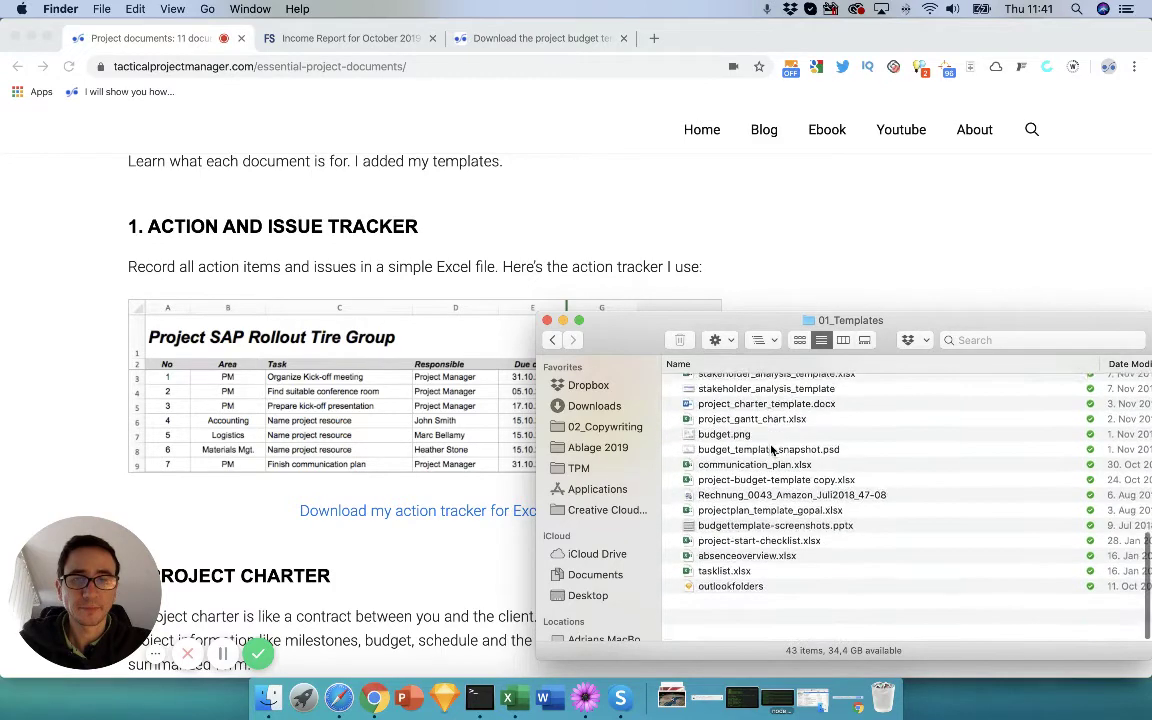
double_click(735, 617)
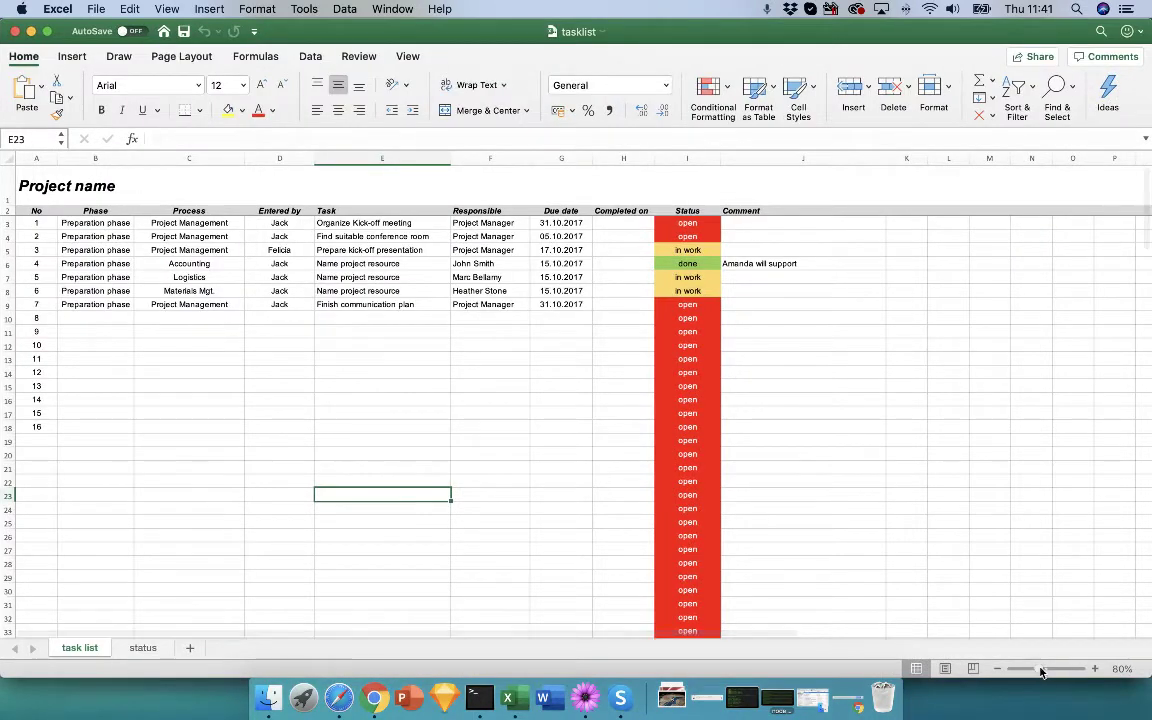
Step: Enlarge the task list sheet to 130% zoom with its columns readable from the first one onward
left_click_drag(1040, 669, 1047, 669)
scroll(489, 471, "up", 3)
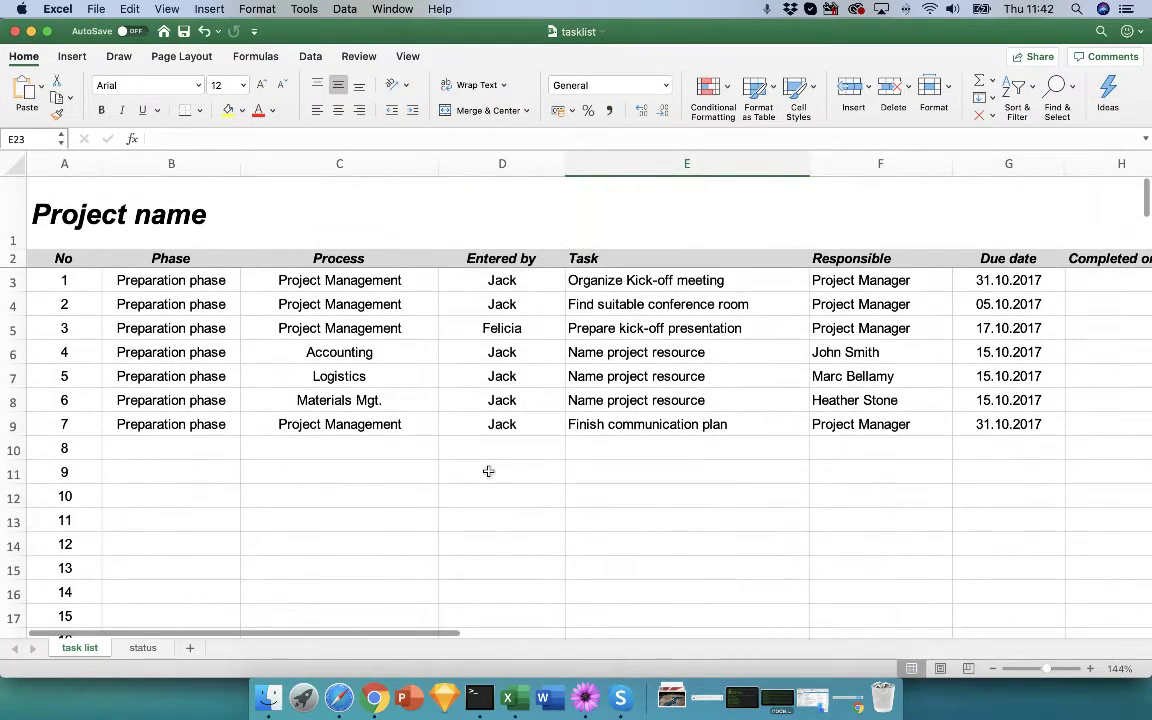
scroll(430, 430, "right", 1)
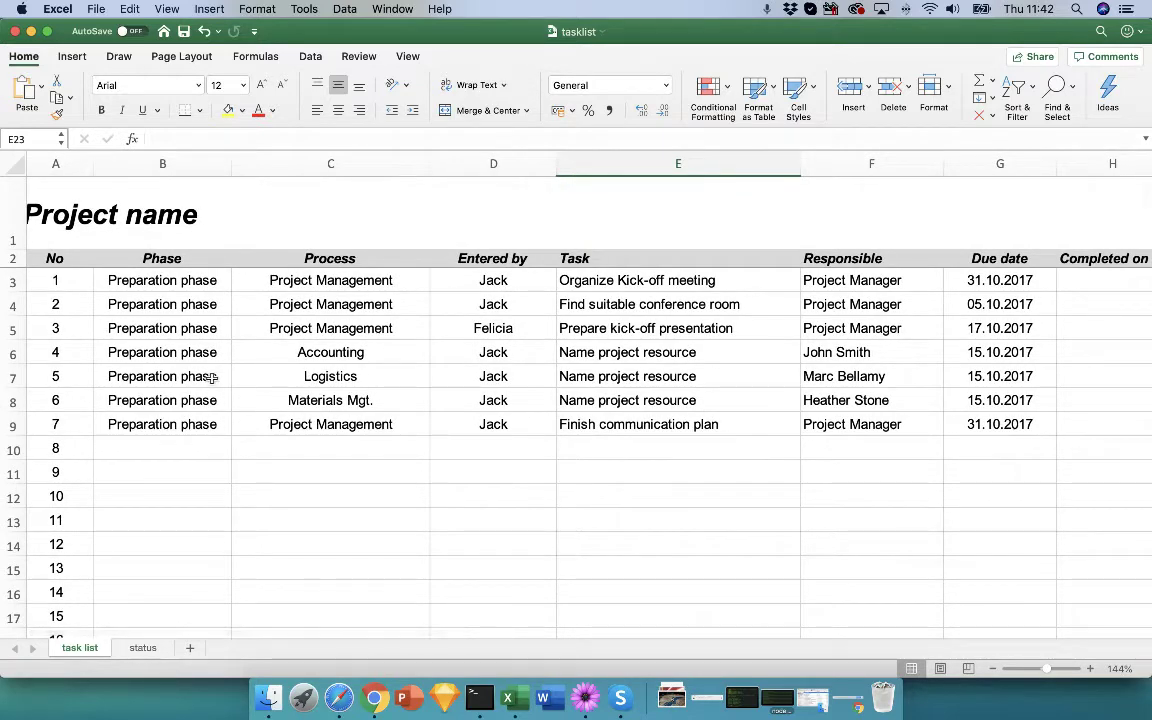
scroll(393, 378, "right", 1)
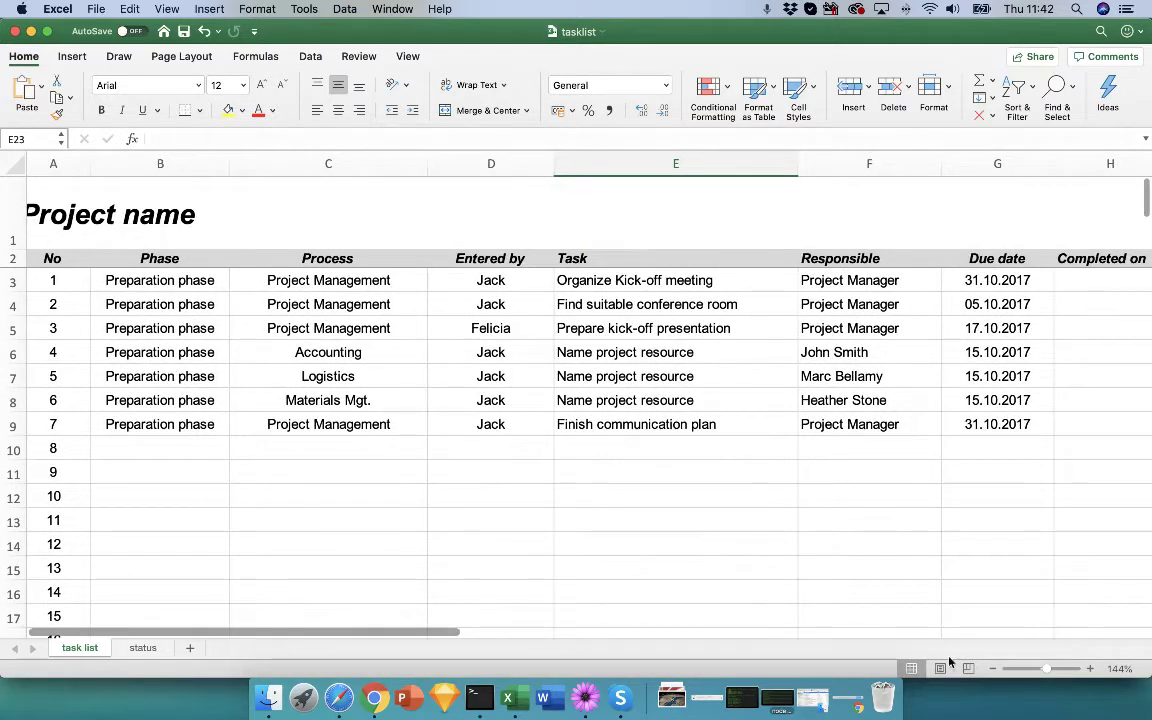
left_click(991, 669)
left_click(991, 669)
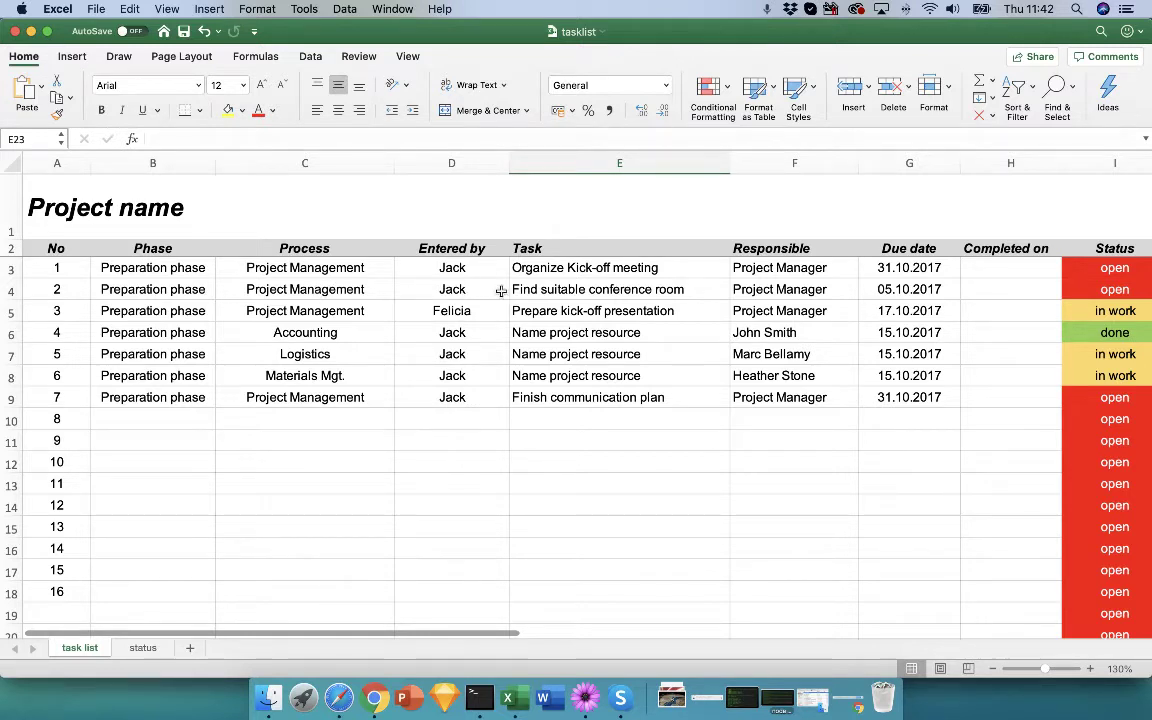
Step: Examine the Entered by, Responsible and Due date entries of task 5, the Logistics task
left_click_drag(456, 280, 463, 352)
left_click(465, 352)
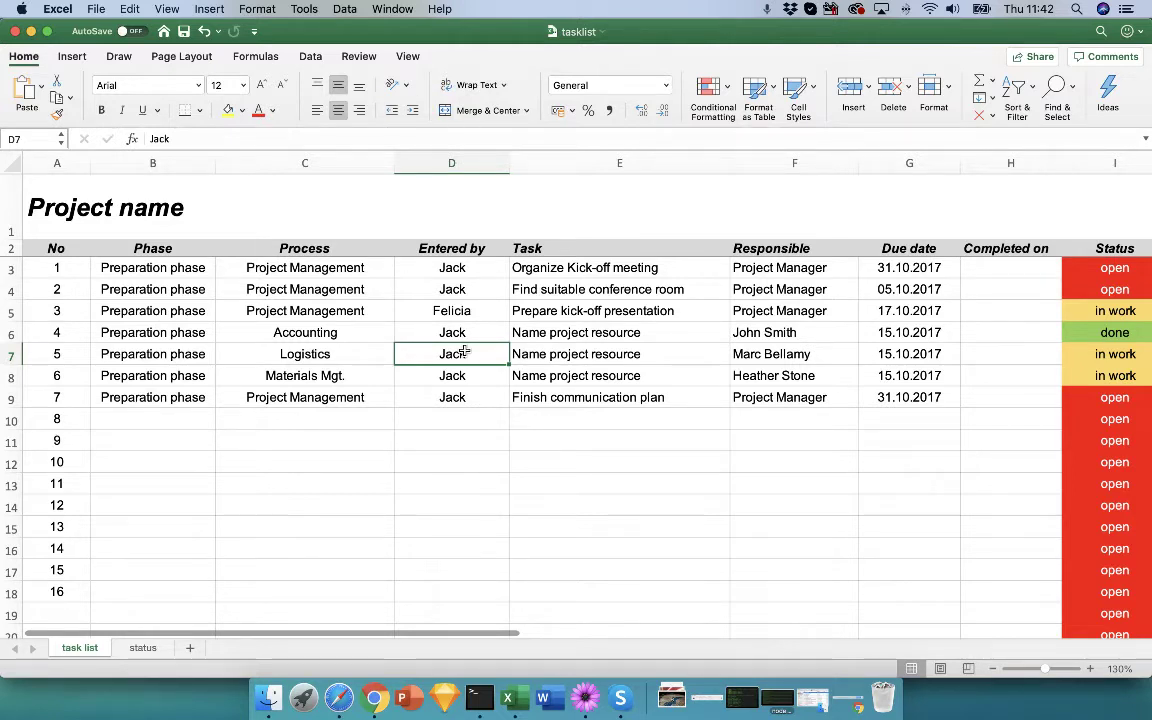
left_click(744, 352)
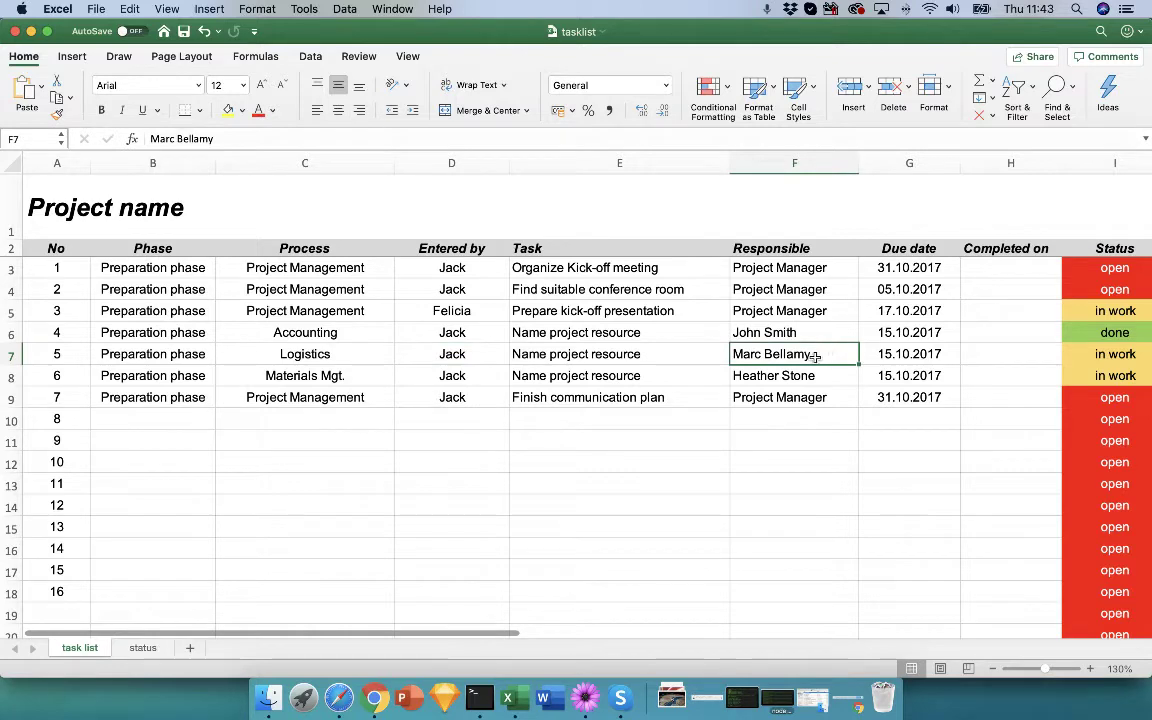
left_click(902, 353)
scroll(902, 353, "right", 3)
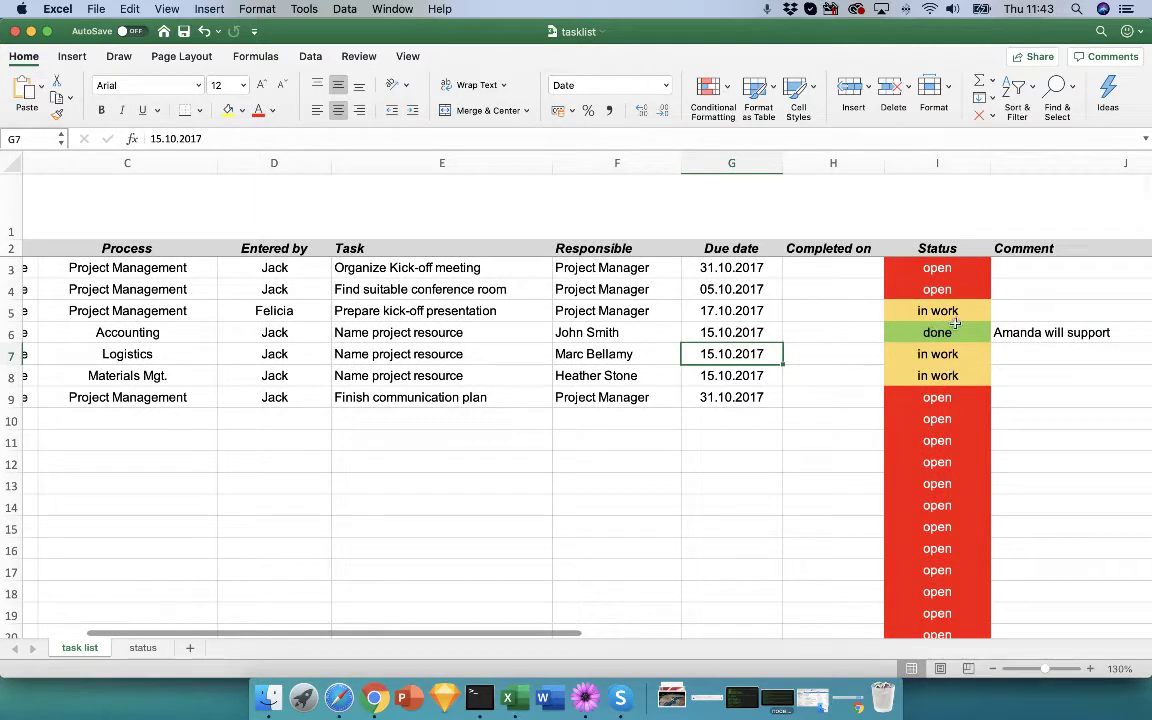
Step: Check the available status options for task 4 without changing its status, and look over the Comment column
left_click(970, 330)
left_click(997, 333)
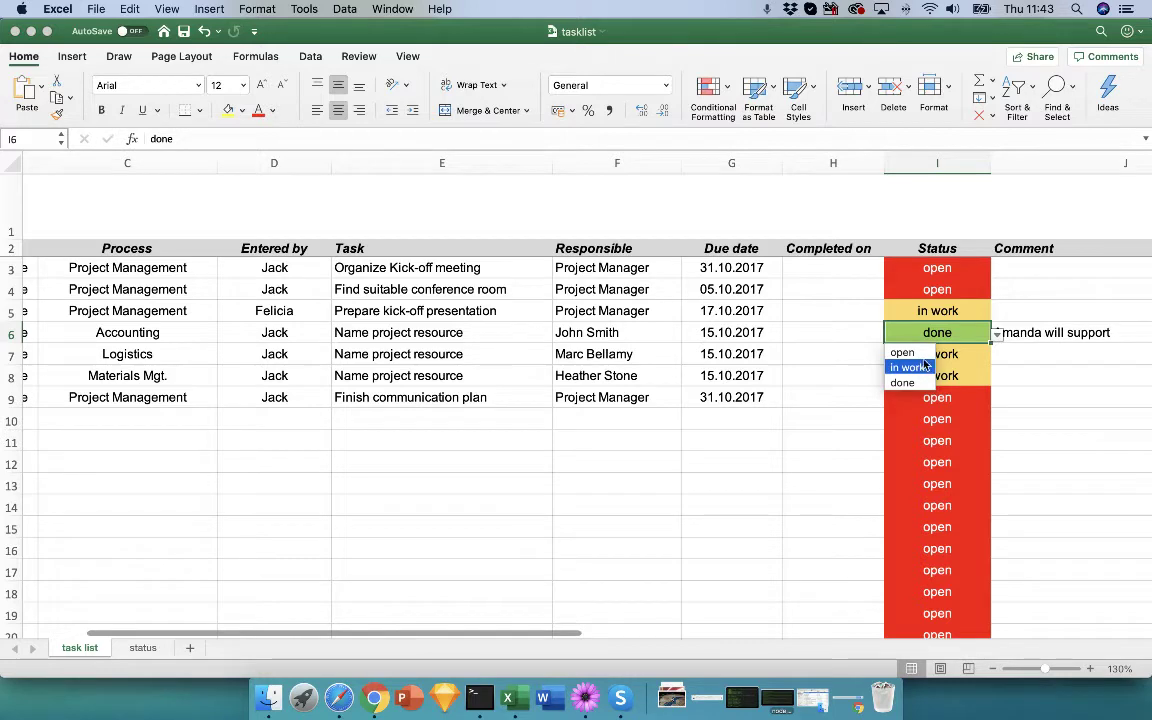
key("Escape")
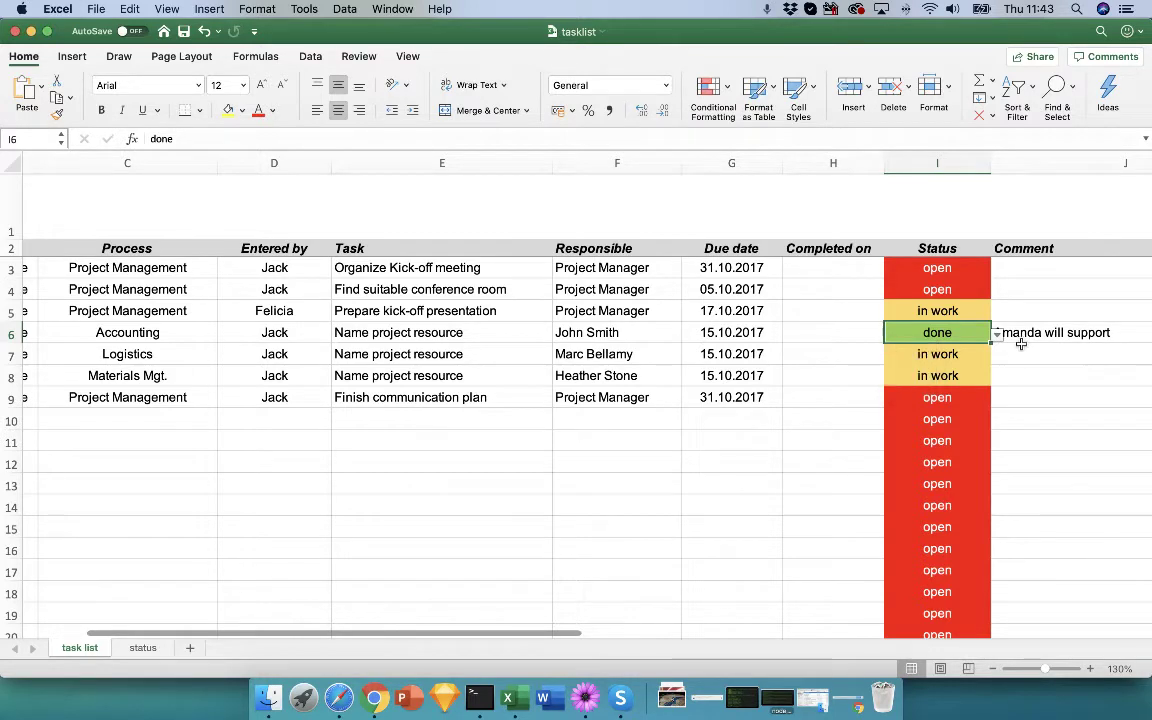
scroll(1018, 350, "right", 3)
scroll(1021, 344, "left", 10)
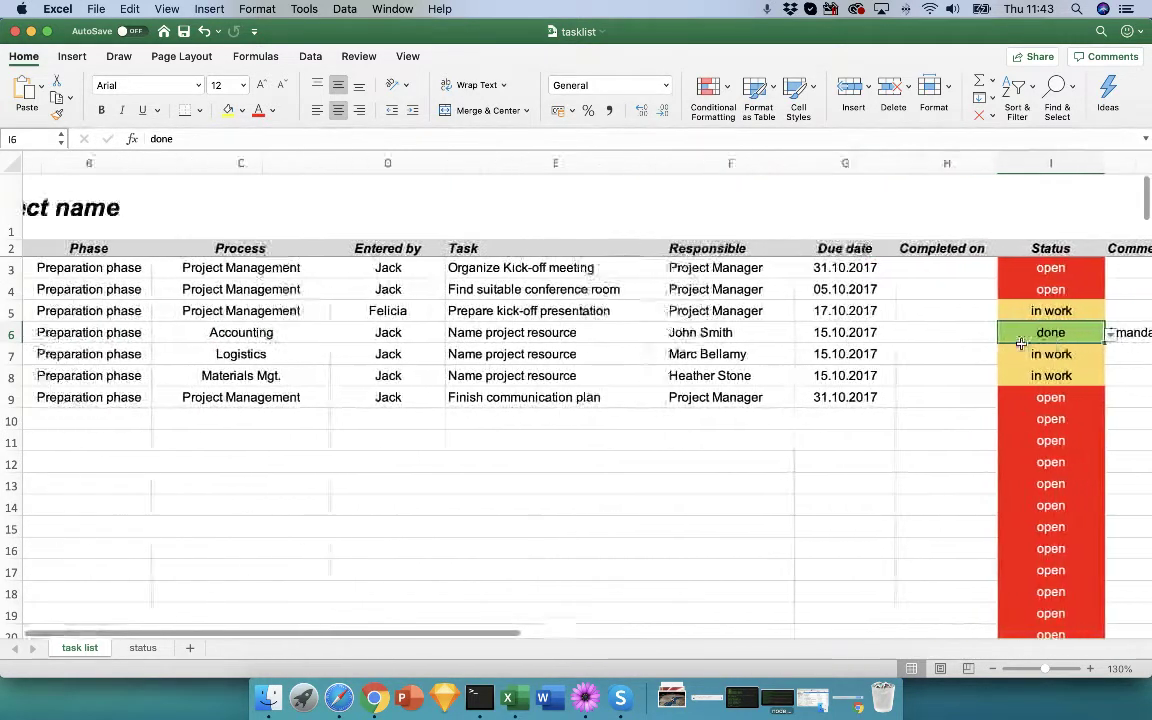
Step: Close the tasklist workbook and go to the Project Charter section of the article in Chrome
left_click(16, 32)
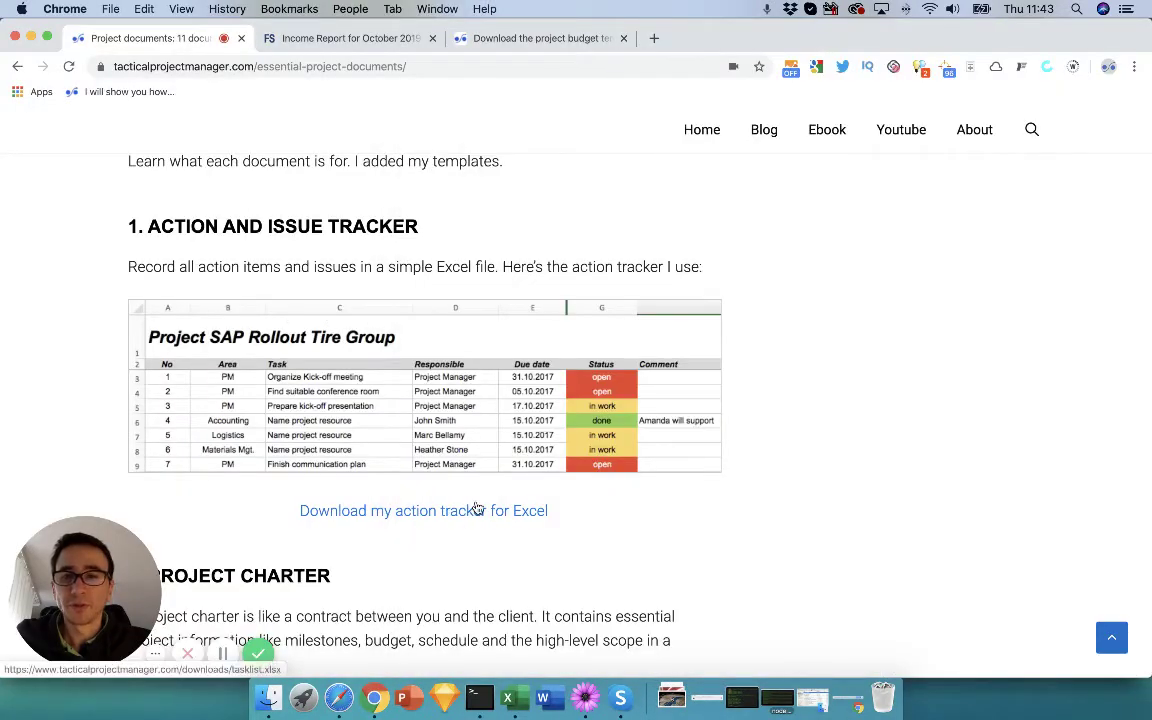
scroll(474, 505, "down", 3)
scroll(476, 503, "down", 3)
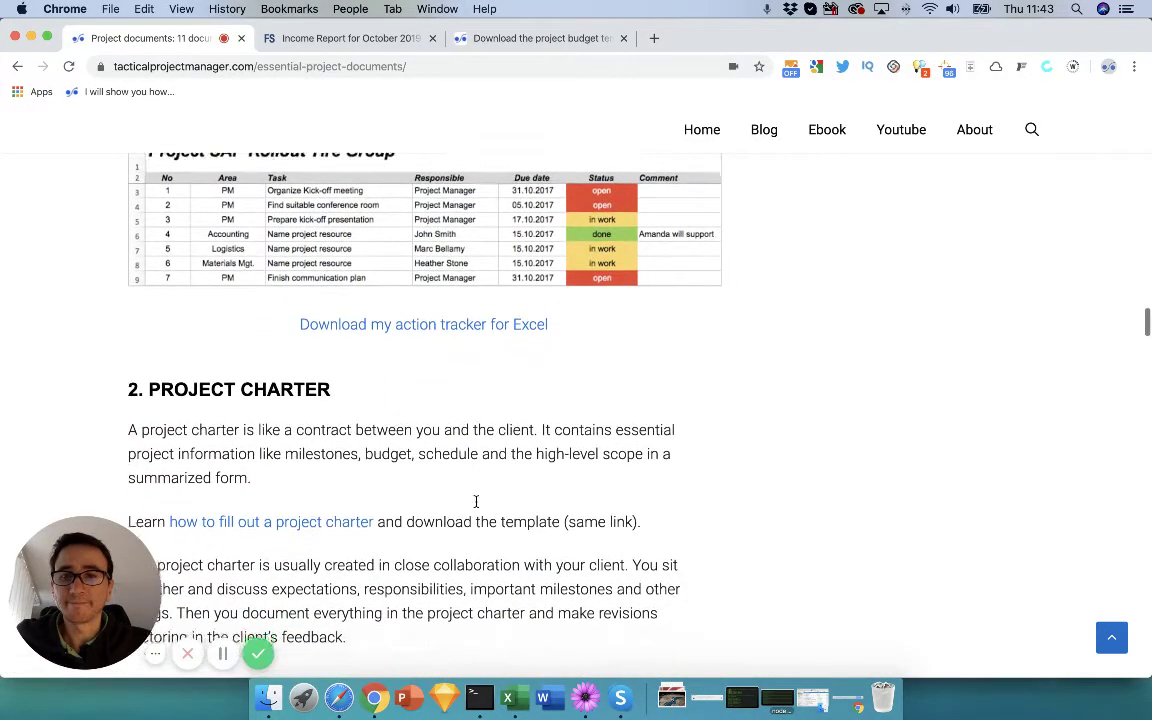
scroll(476, 505, "down", 1)
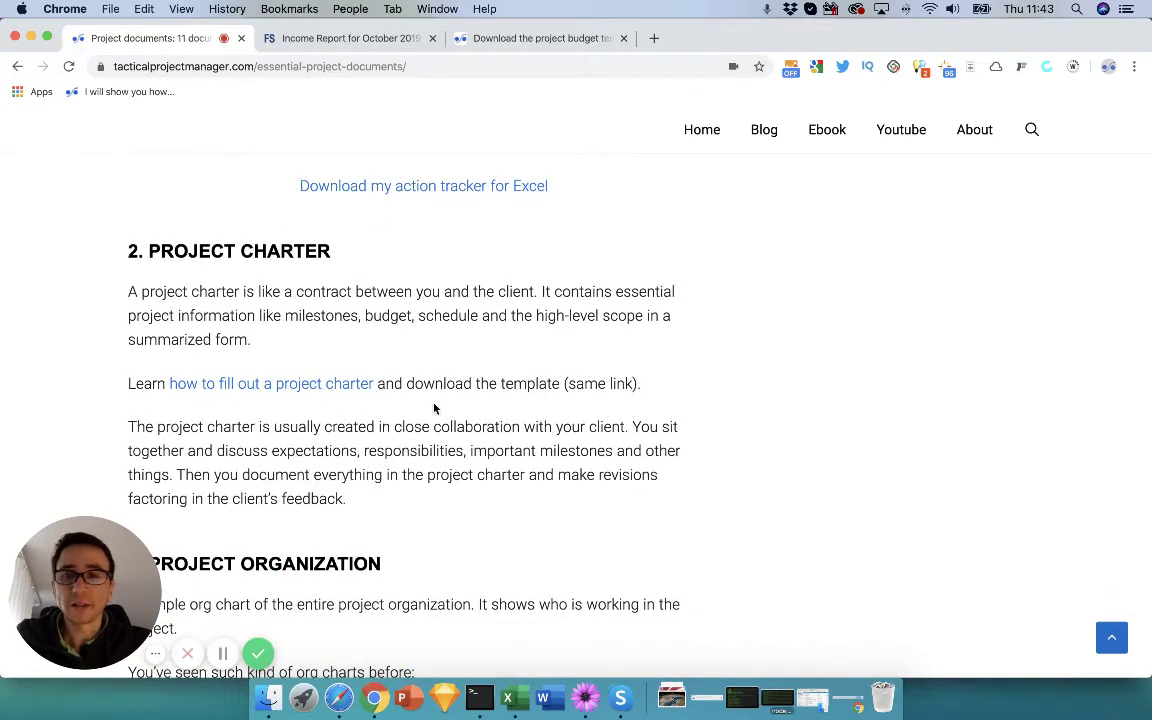
Step: Open project_charter_template.docx from the 01_Templates folder and bring it to the front in Word
left_click(268, 697)
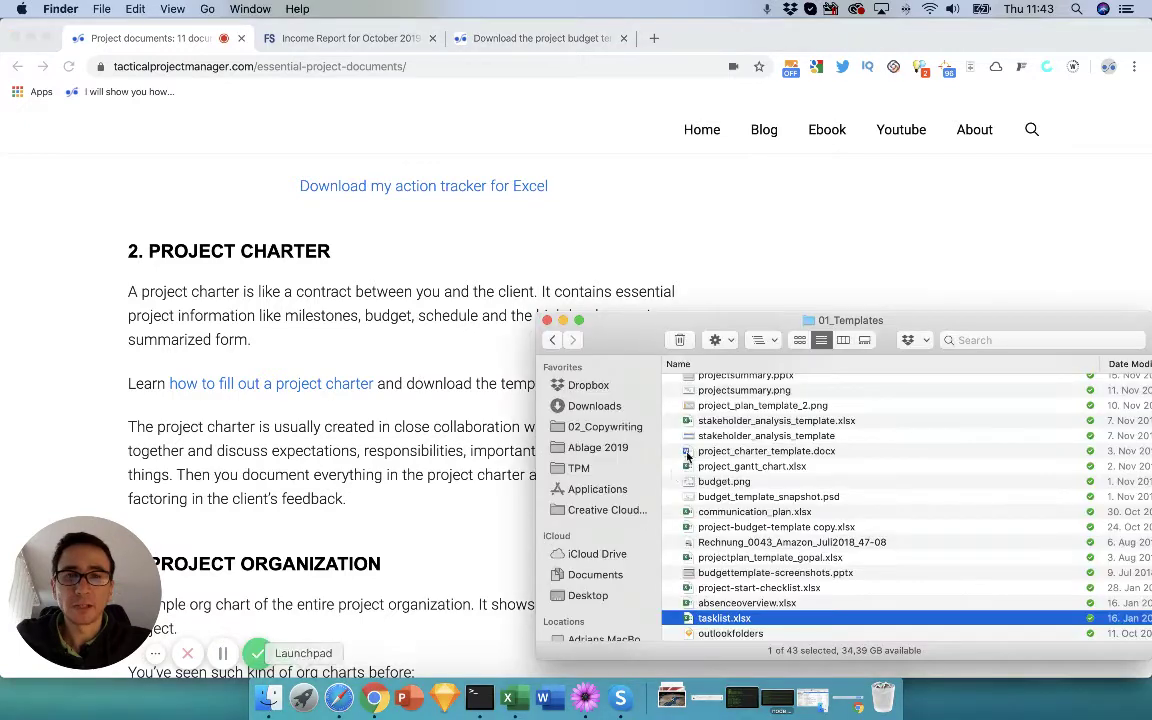
left_click(757, 452)
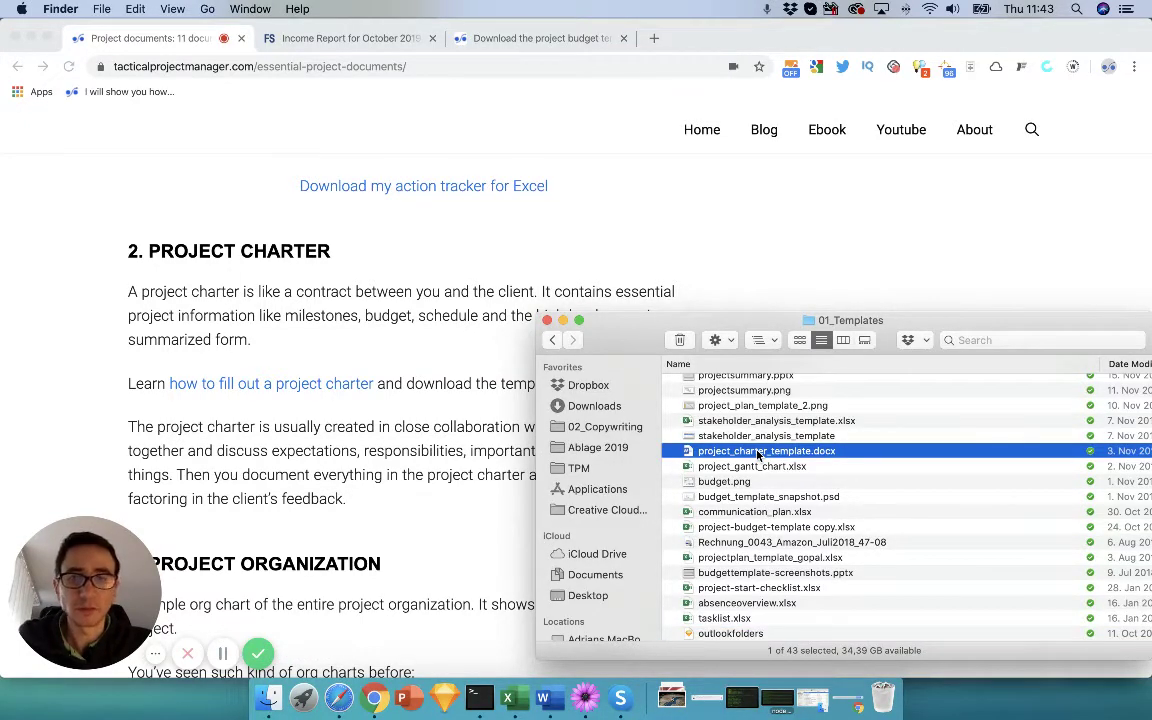
left_click(400, 402)
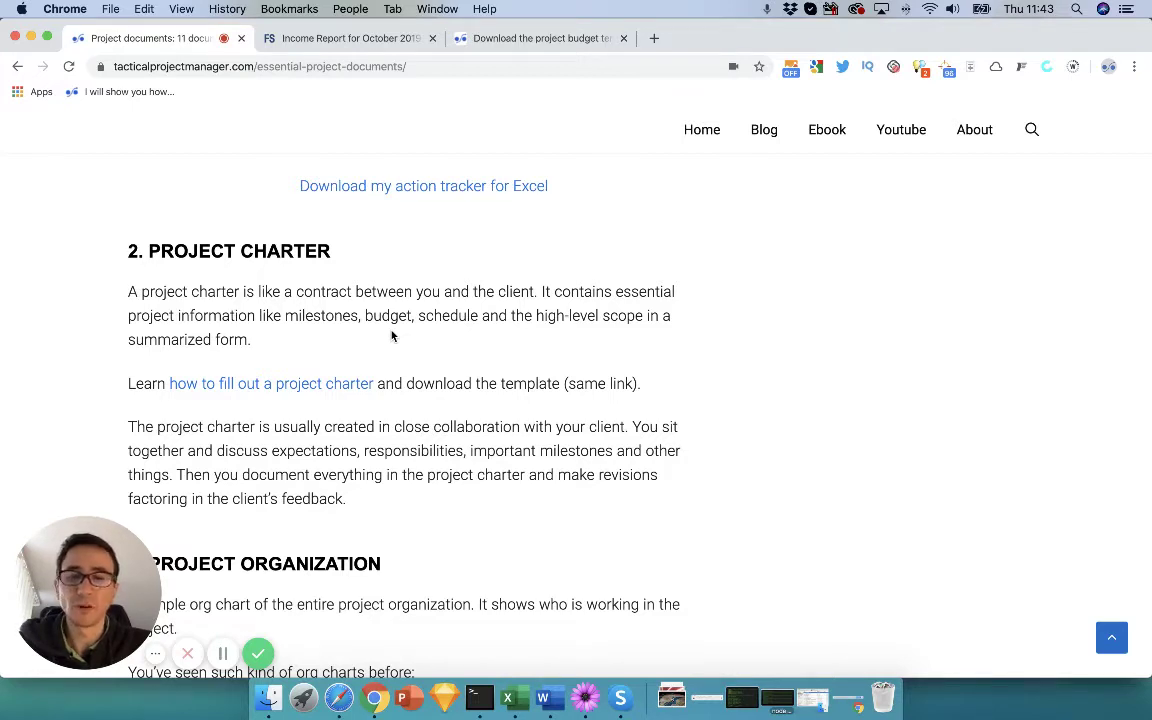
left_click(545, 700)
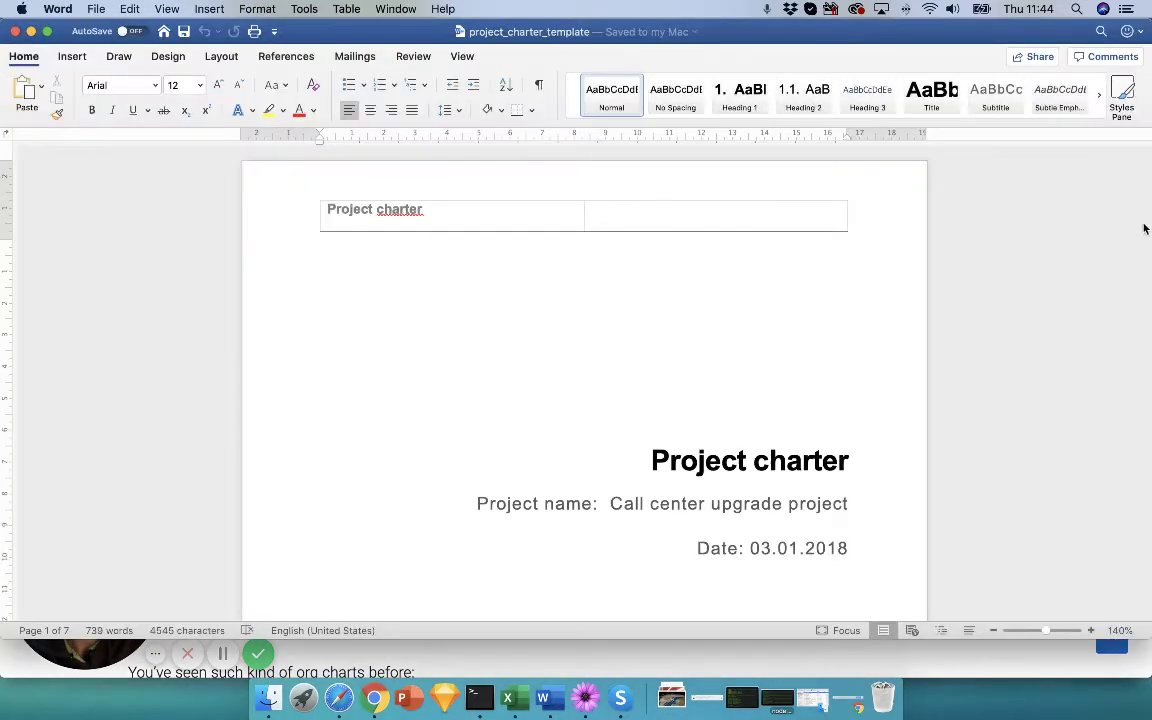
Step: Look over the project charter's cover page and the sections listed in its table of contents
scroll(420, 396, "down", 3)
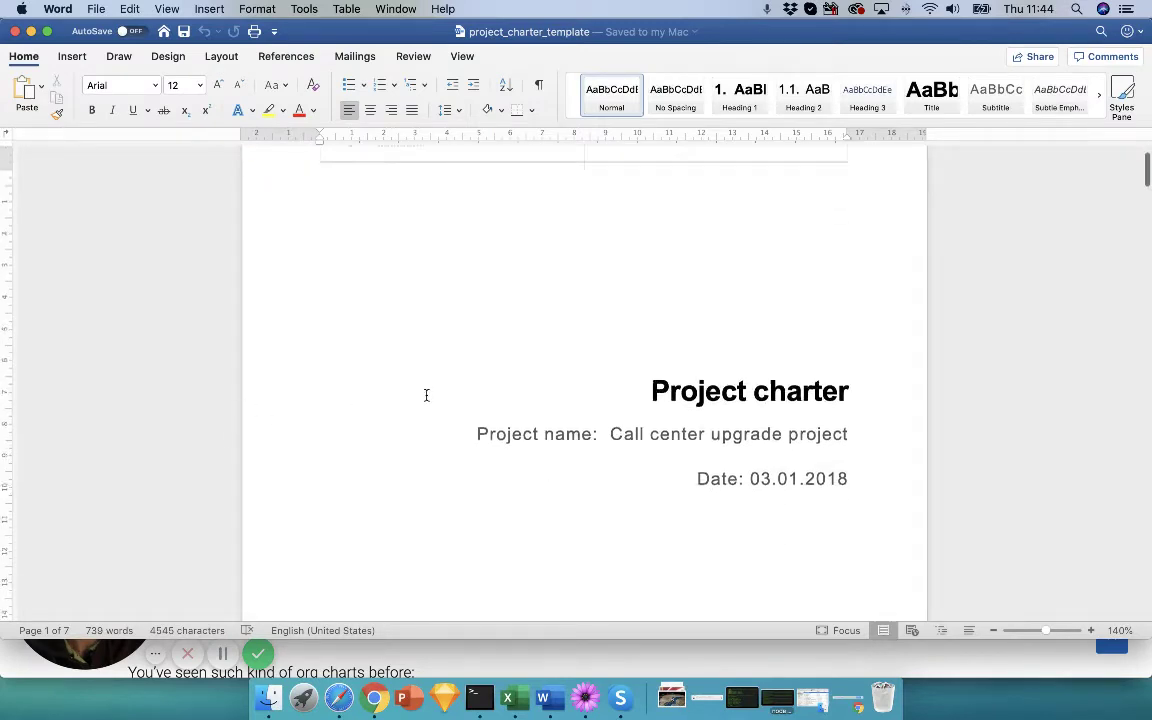
scroll(426, 395, "up", 2)
scroll(426, 395, "down", 4)
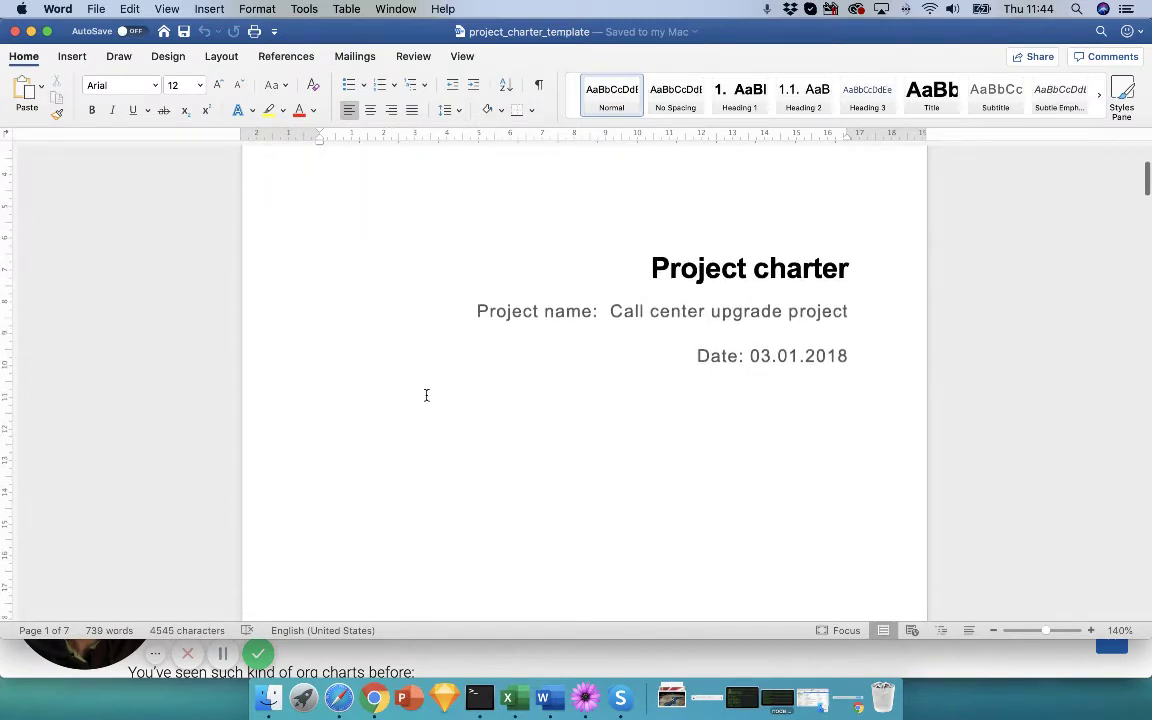
scroll(426, 395, "down", 5)
scroll(426, 395, "down", 10)
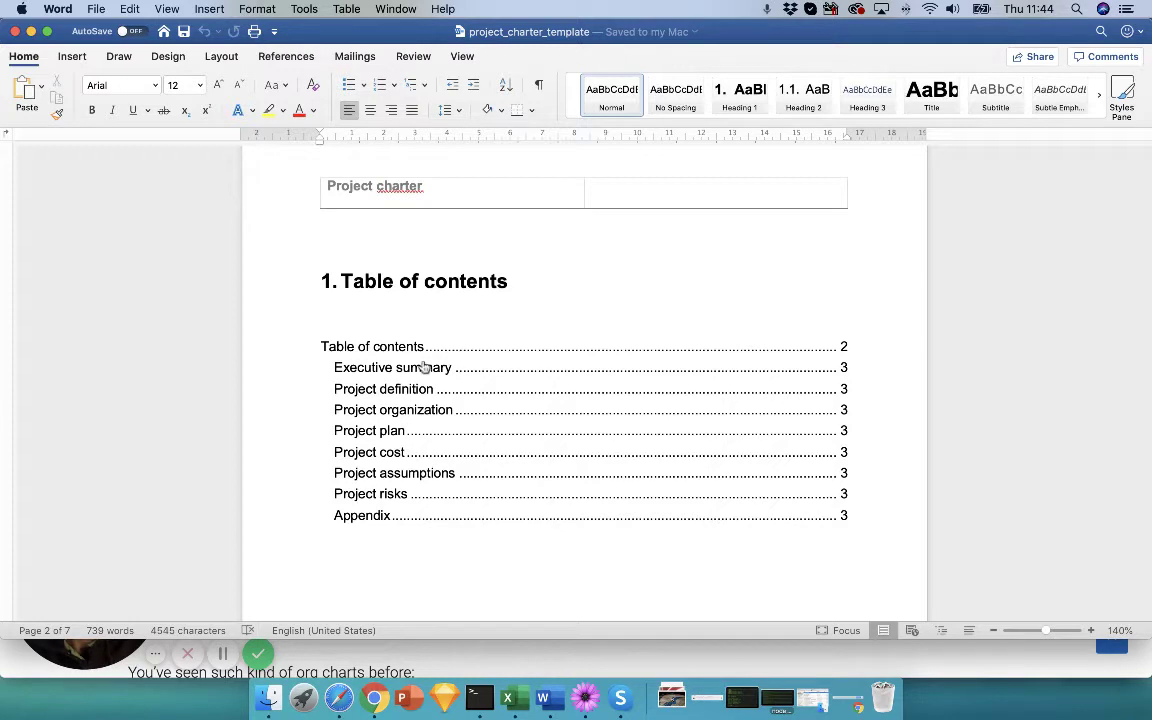
scroll(433, 366, "down", 1)
scroll(433, 366, "down", 1)
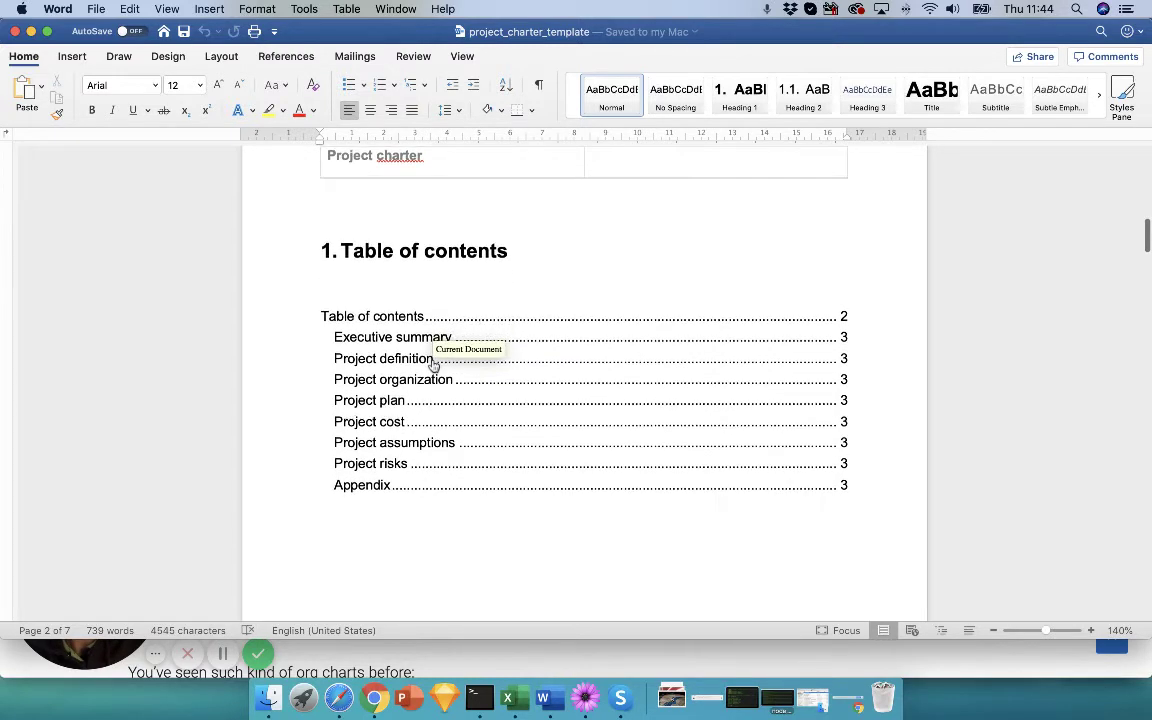
scroll(432, 360, "down", 2)
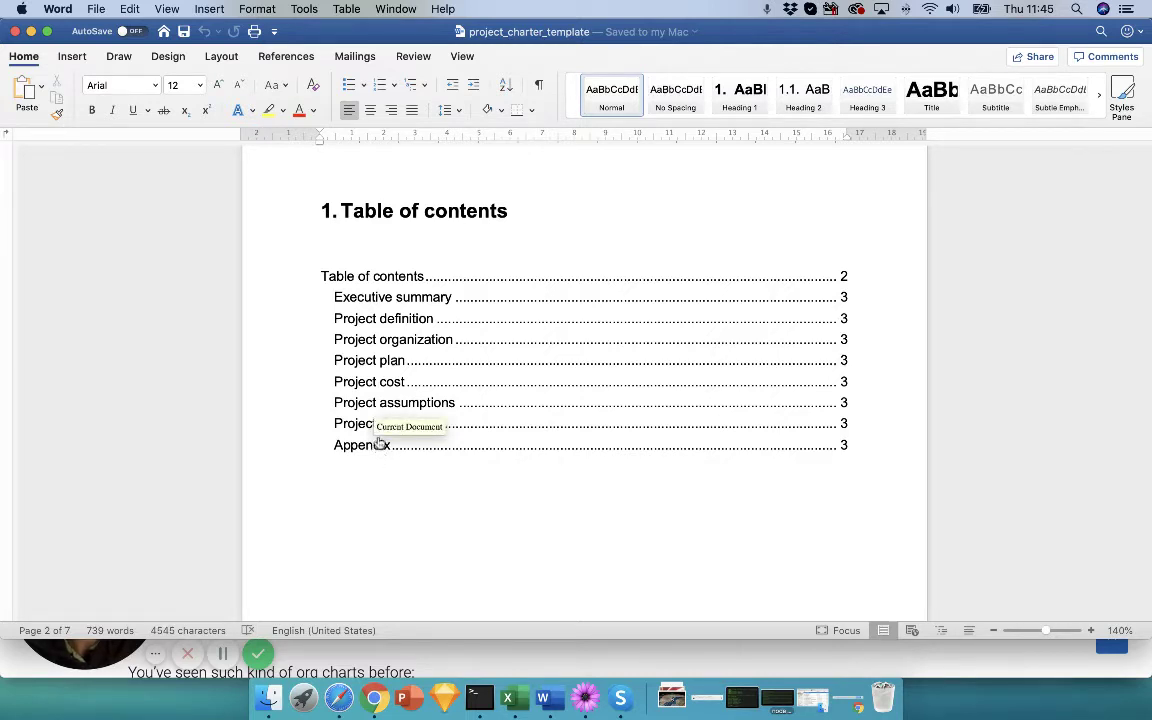
Step: Examine the Version history table and read the guidance in the Executive summary section of the charter
scroll(378, 441, "down", 10)
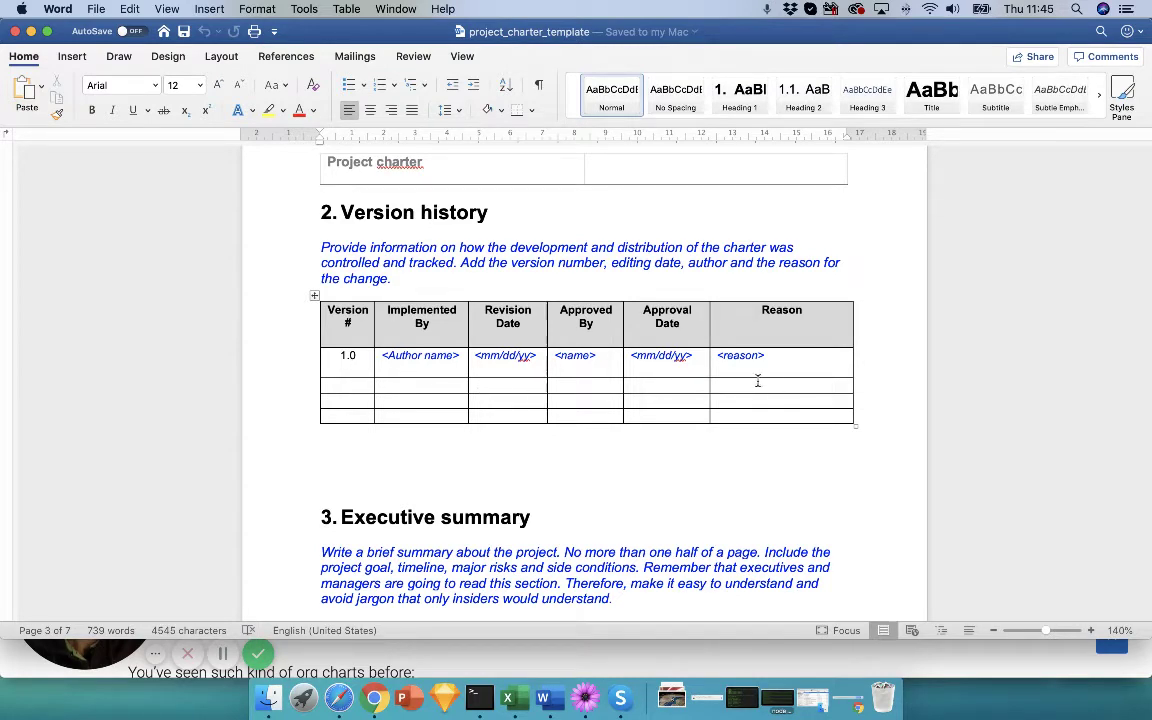
scroll(548, 381, "down", 3)
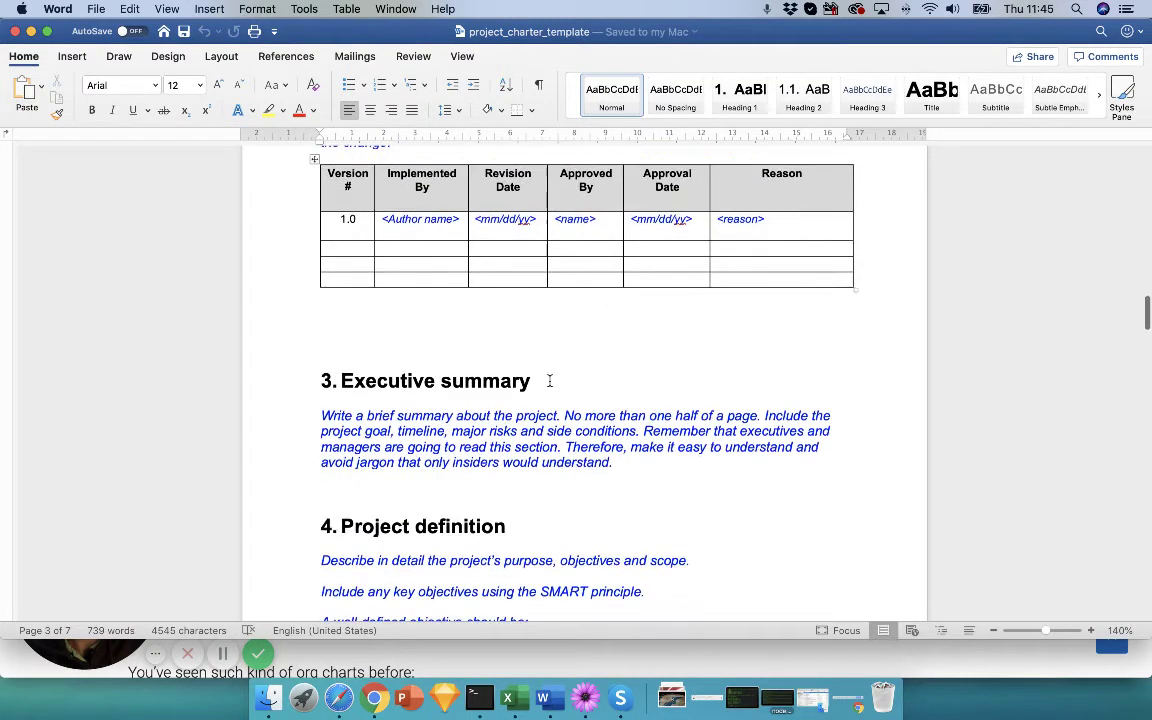
scroll(549, 381, "down", 3)
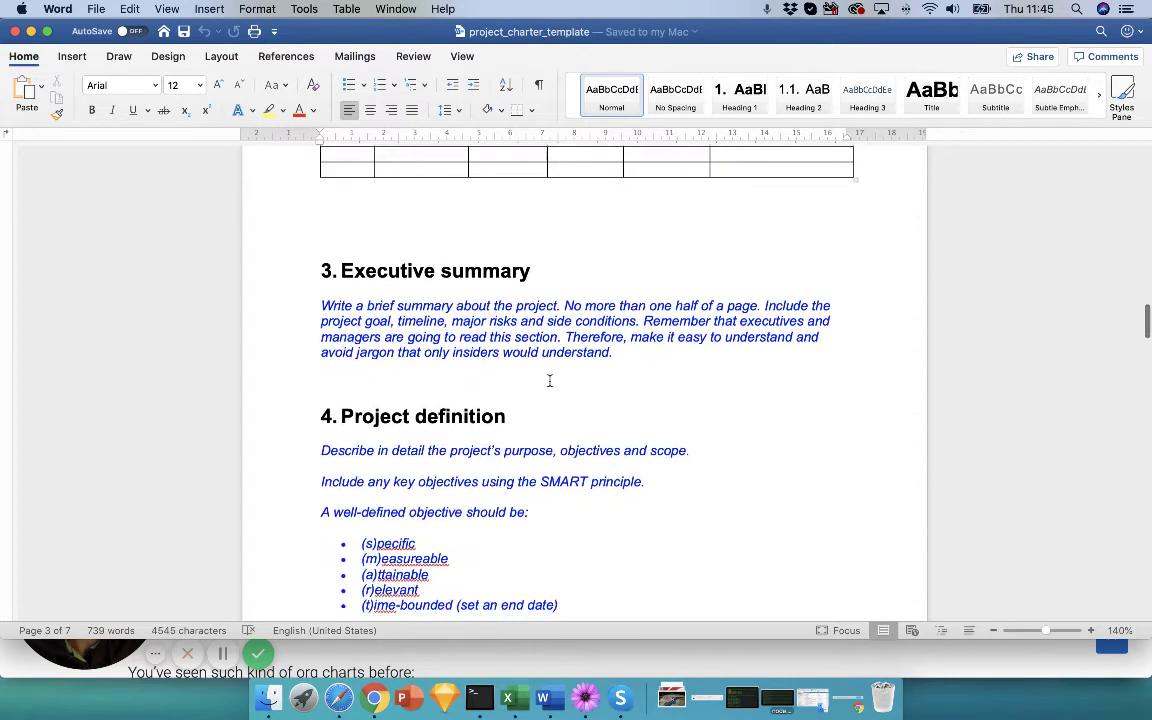
scroll(549, 381, "down", 1)
scroll(551, 362, "down", 3)
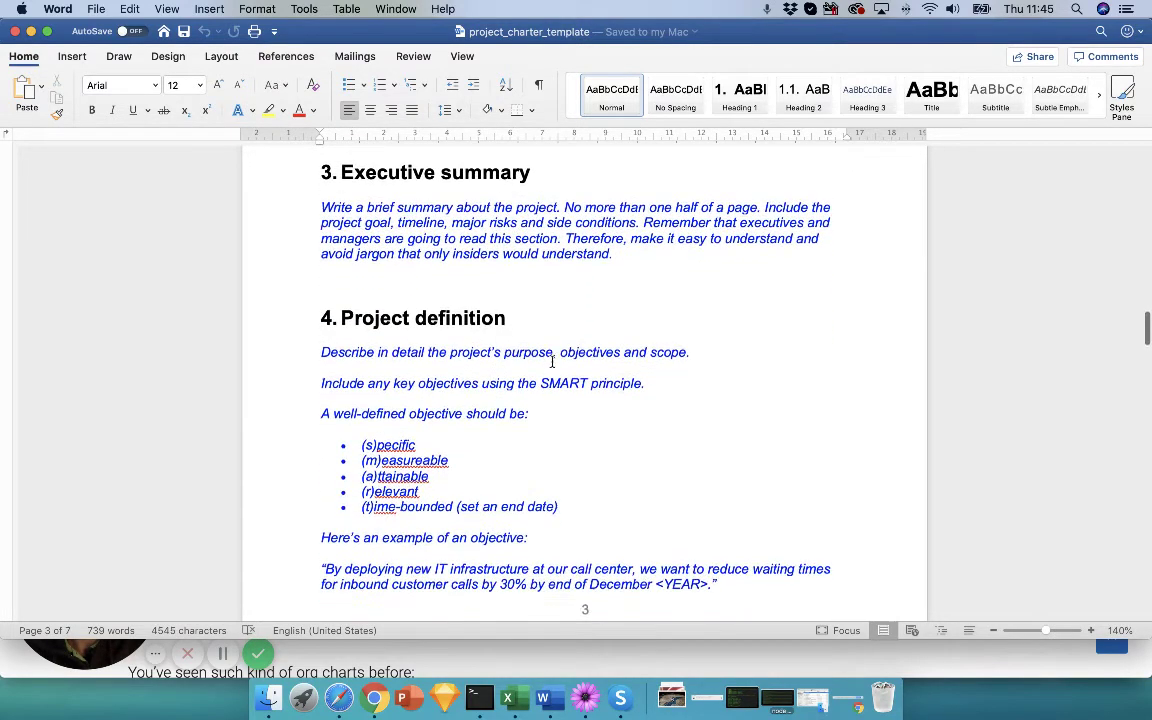
scroll(577, 292, "down", 1)
scroll(577, 292, "up", 3)
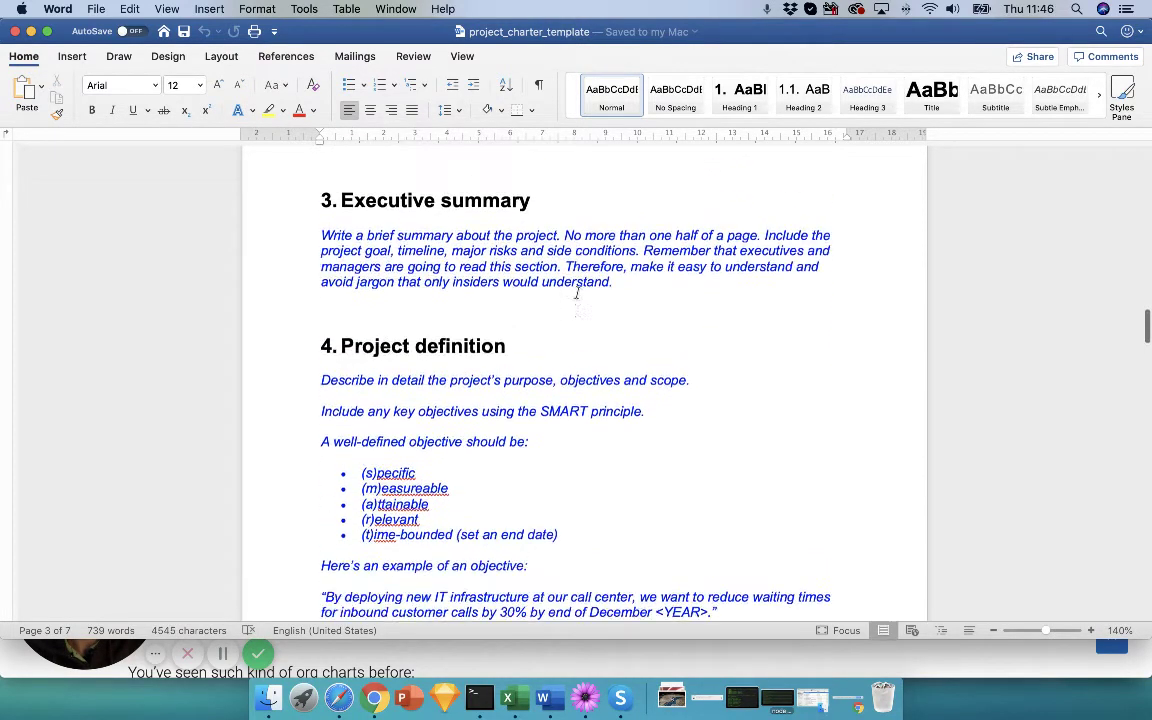
scroll(577, 292, "down", 1)
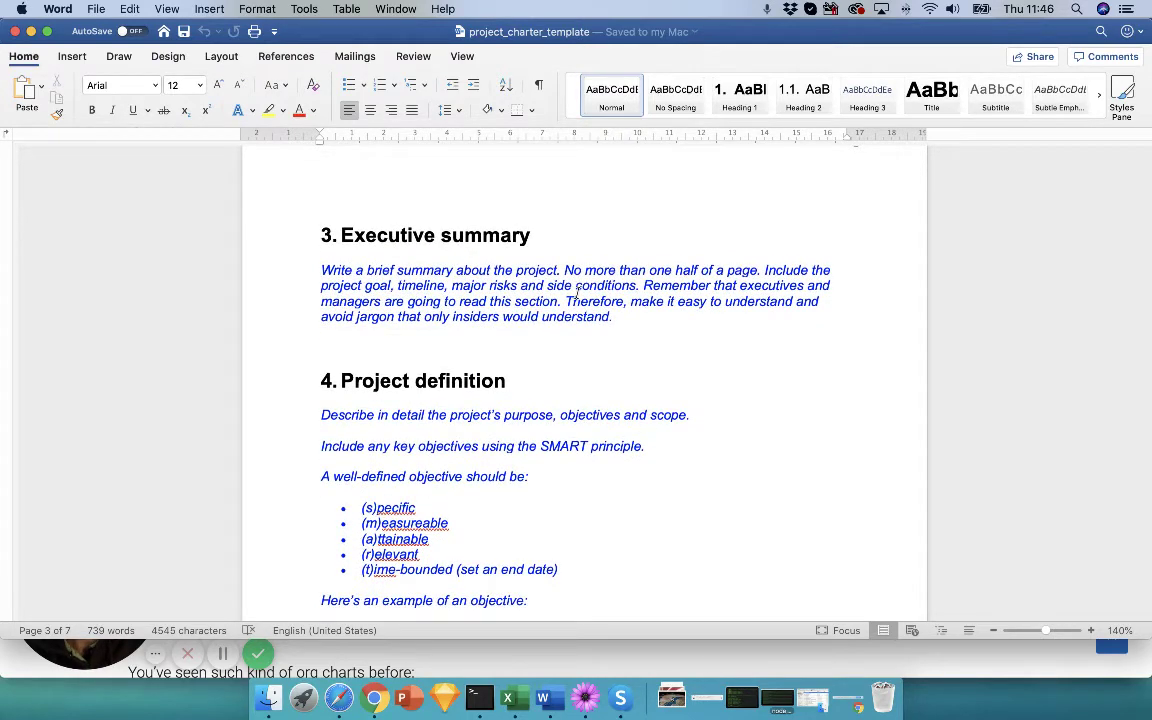
Step: Enlarge the document view to 150% and read the Project definition section with its SMART criteria and example objective
scroll(577, 292, "down", 3)
scroll(577, 292, "down", 1)
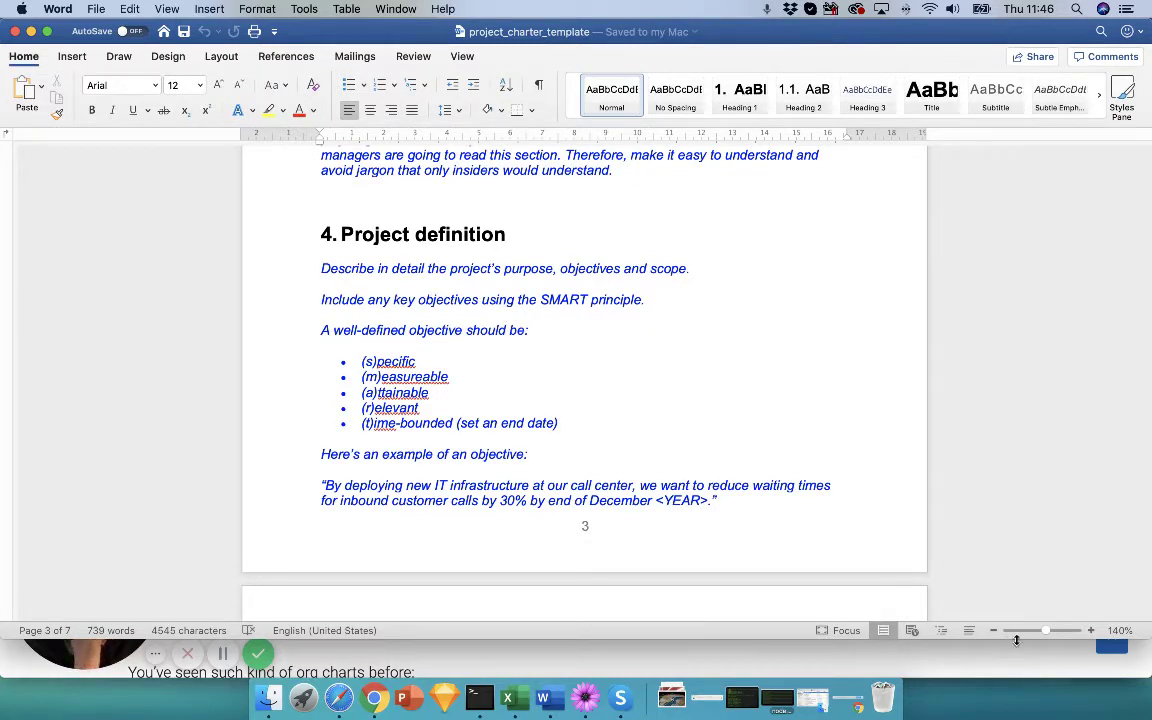
left_click(1091, 631)
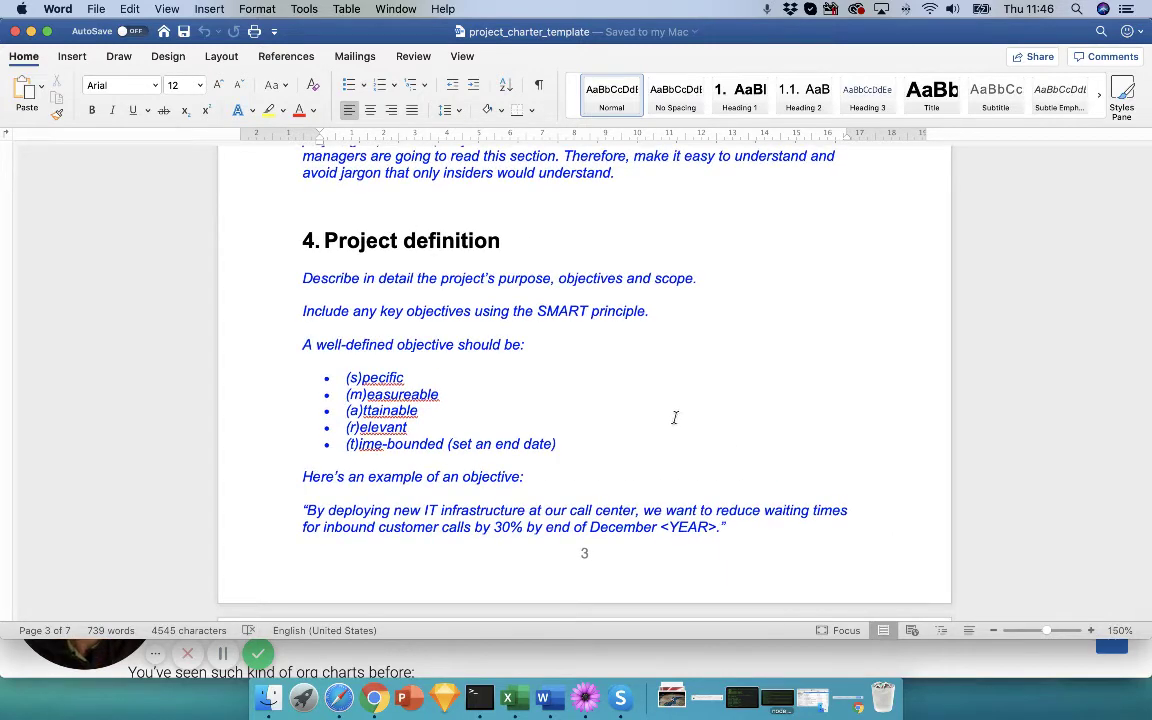
scroll(552, 380, "down", 2)
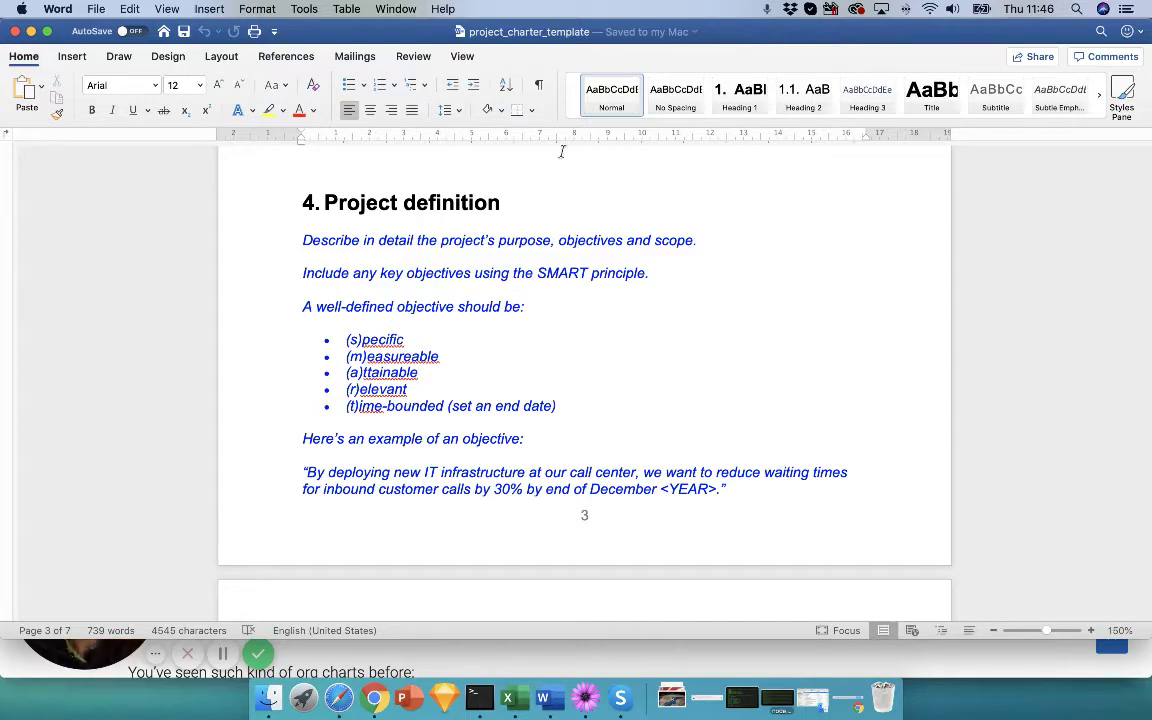
Step: Read the project impact questions and the common roles described in the Project organization section
scroll(562, 151, "down", 10)
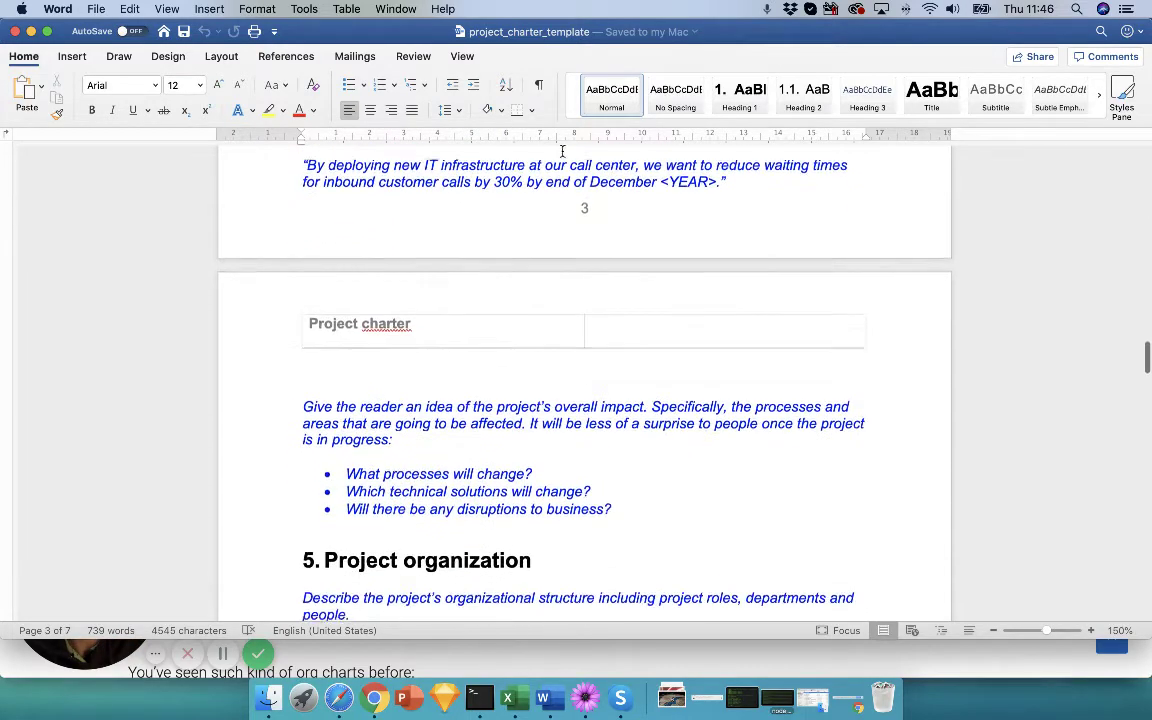
scroll(562, 151, "down", 9)
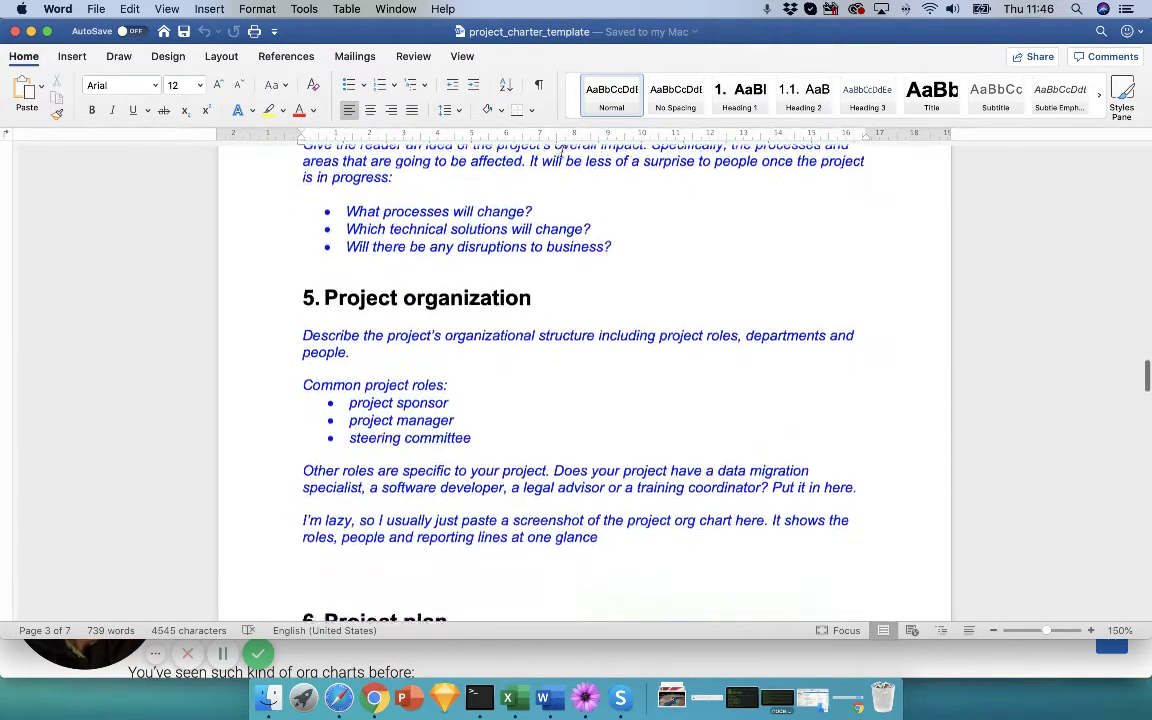
scroll(562, 151, "down", 3)
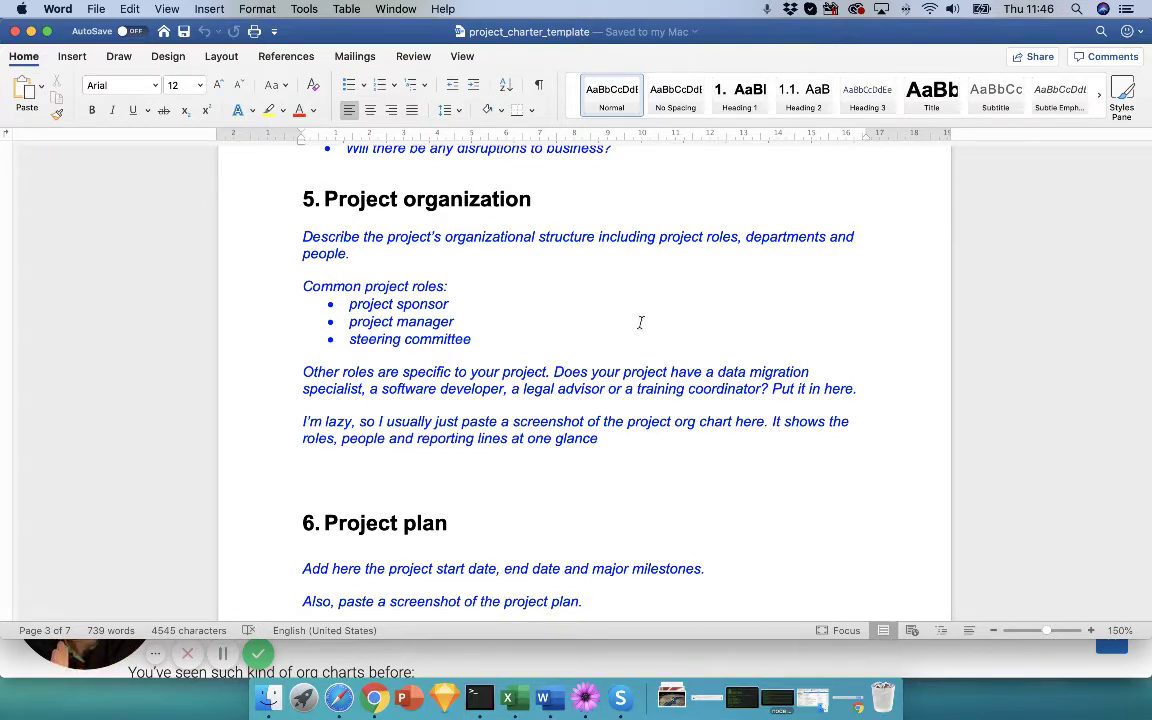
Step: Examine the Project plan section, including its sample Gantt chart and the link to the project plan template
scroll(638, 332, "down", 5)
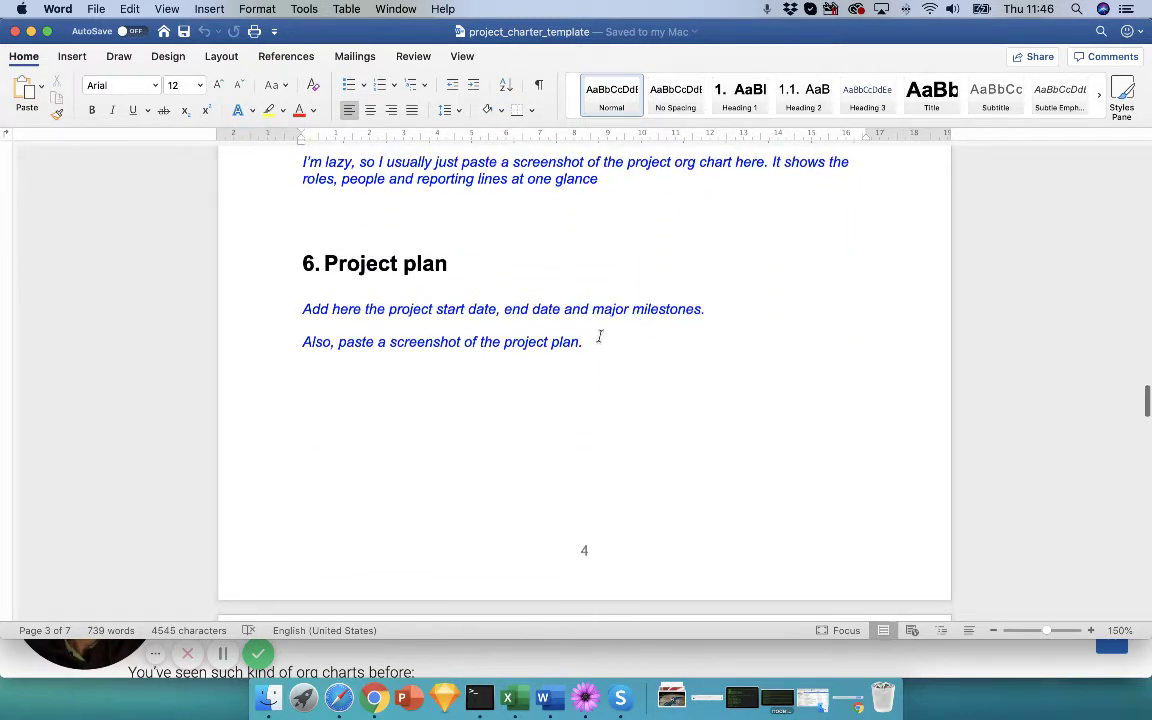
scroll(600, 336, "down", 1)
scroll(600, 336, "down", 1)
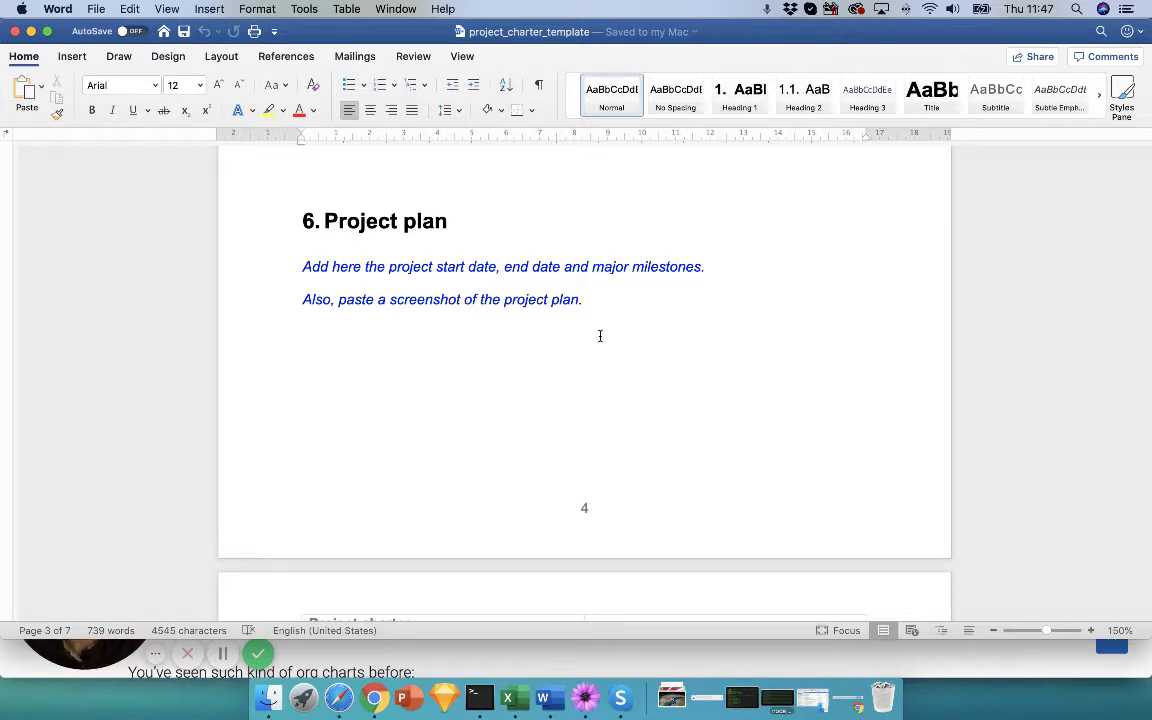
scroll(586, 332, "down", 1)
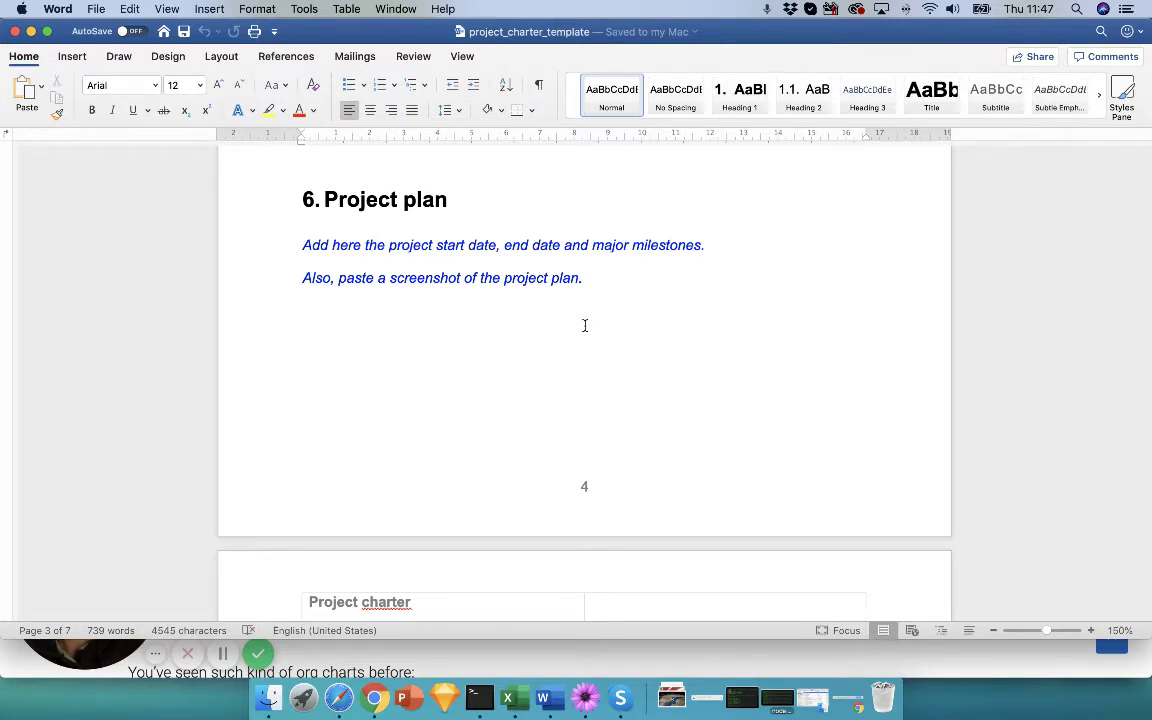
scroll(585, 325, "down", 3)
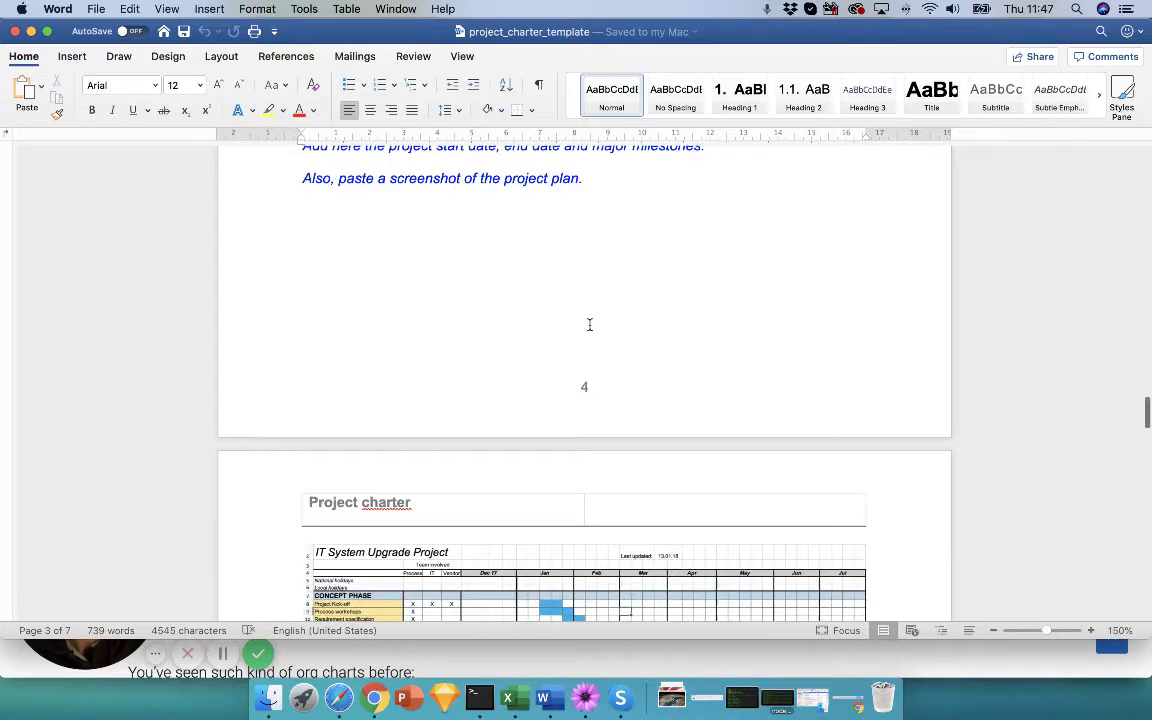
scroll(589, 325, "down", 10)
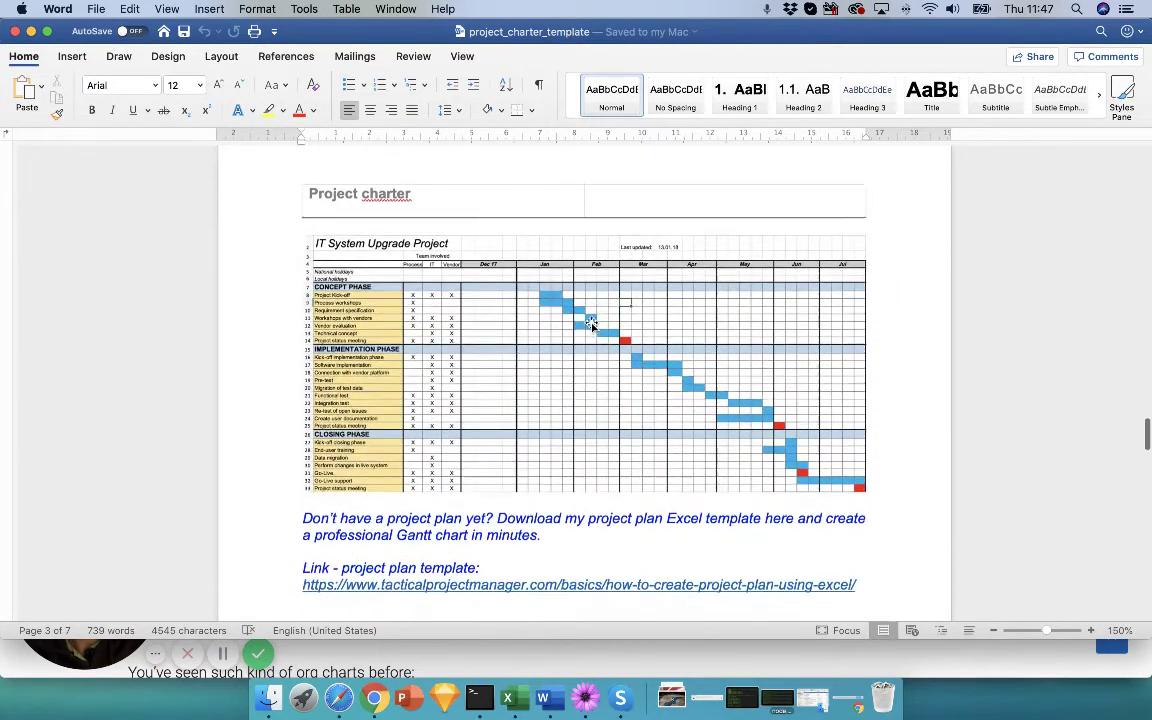
scroll(595, 326, "down", 3)
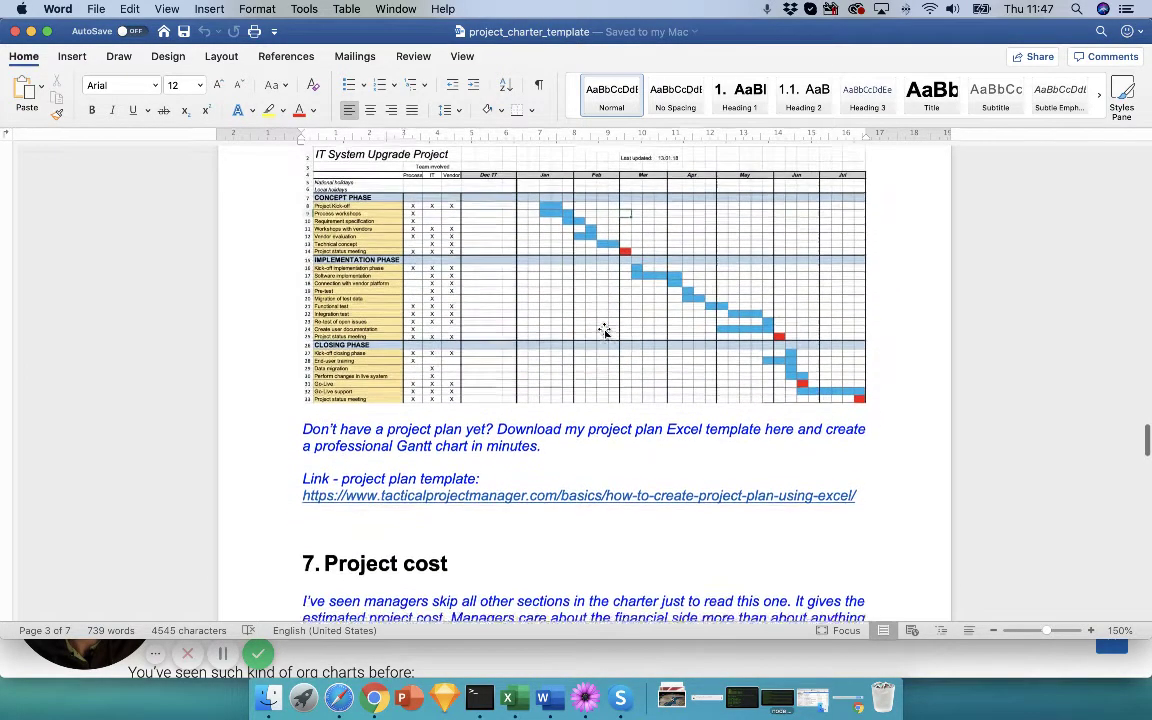
scroll(604, 331, "down", 1)
scroll(591, 267, "up", 2)
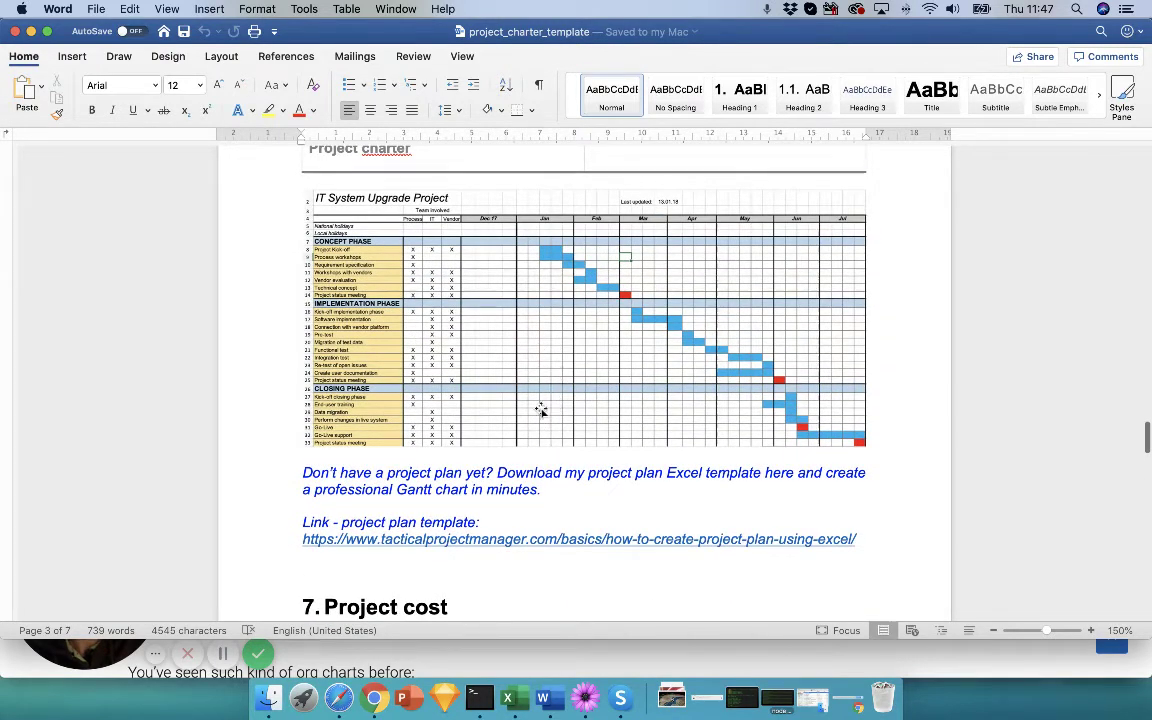
scroll(540, 410, "down", 2)
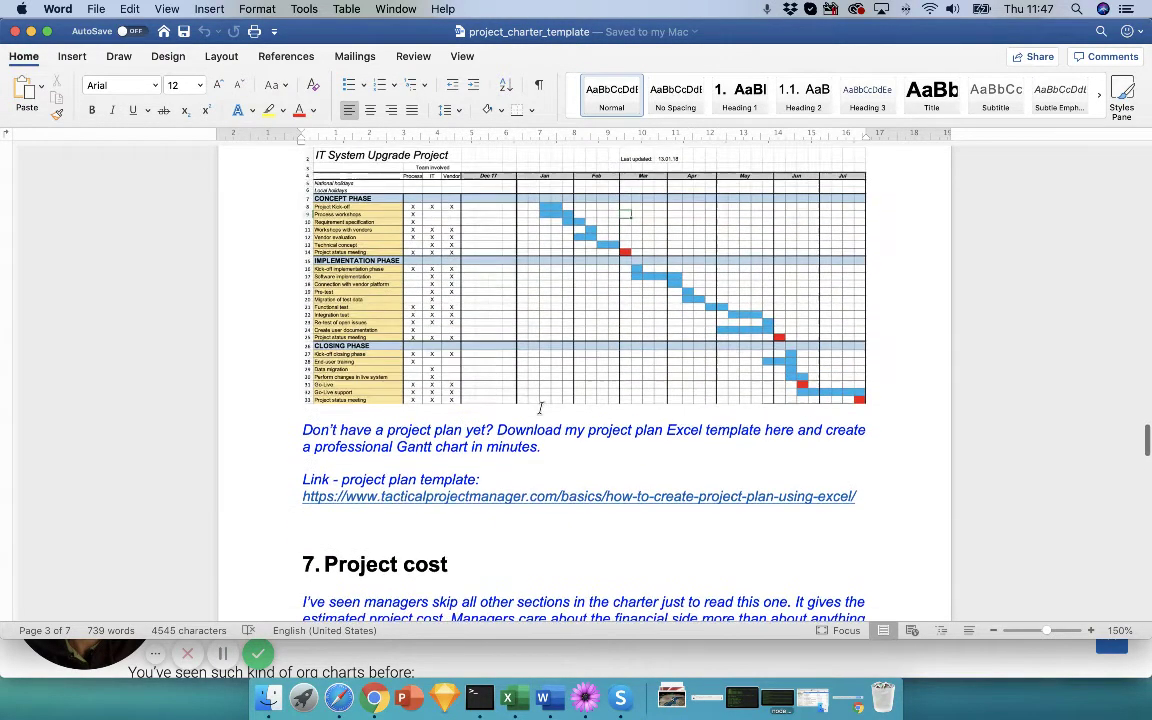
scroll(540, 408, "down", 2)
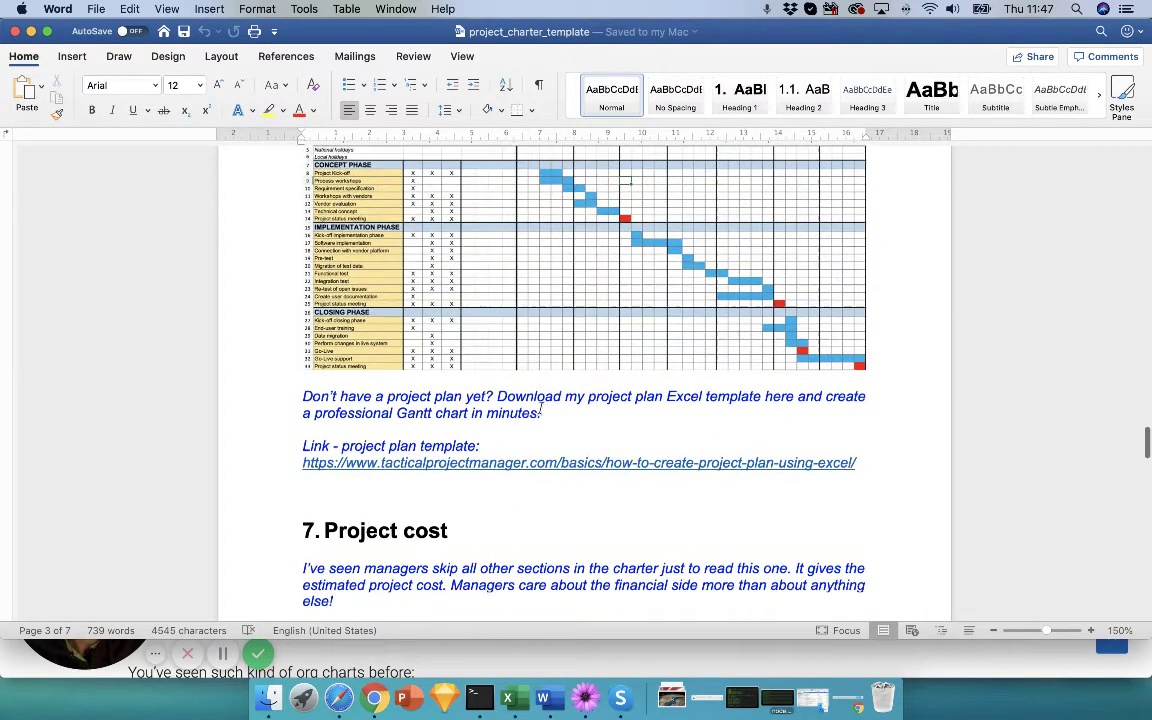
Step: Examine the Project cost section, including its guidance on summary figures and the Project Budget Reporting table and chart
scroll(539, 441, "down", 10)
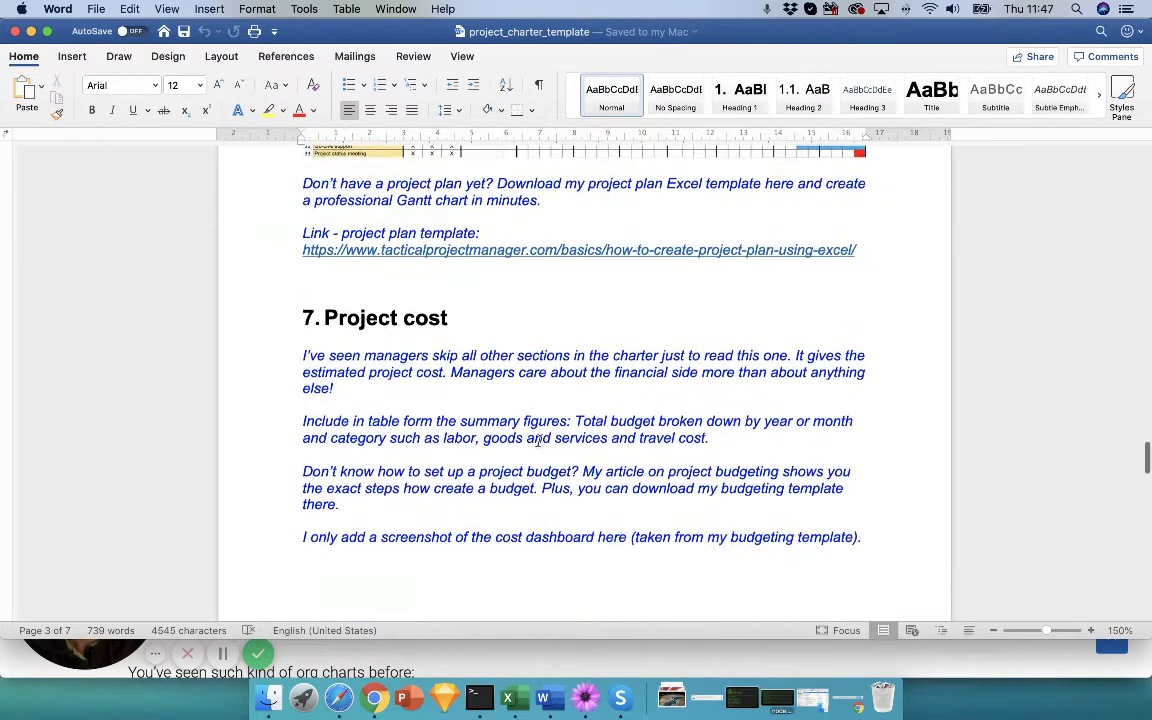
scroll(538, 441, "down", 2)
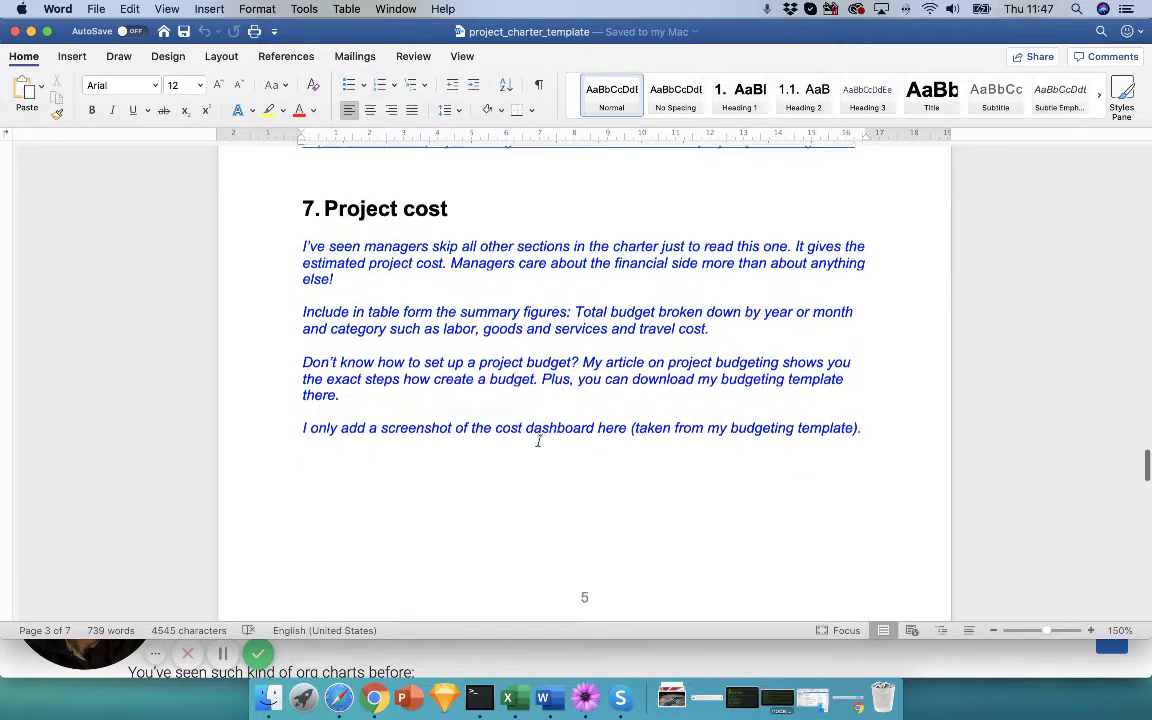
scroll(538, 441, "down", 4)
scroll(539, 441, "down", 3)
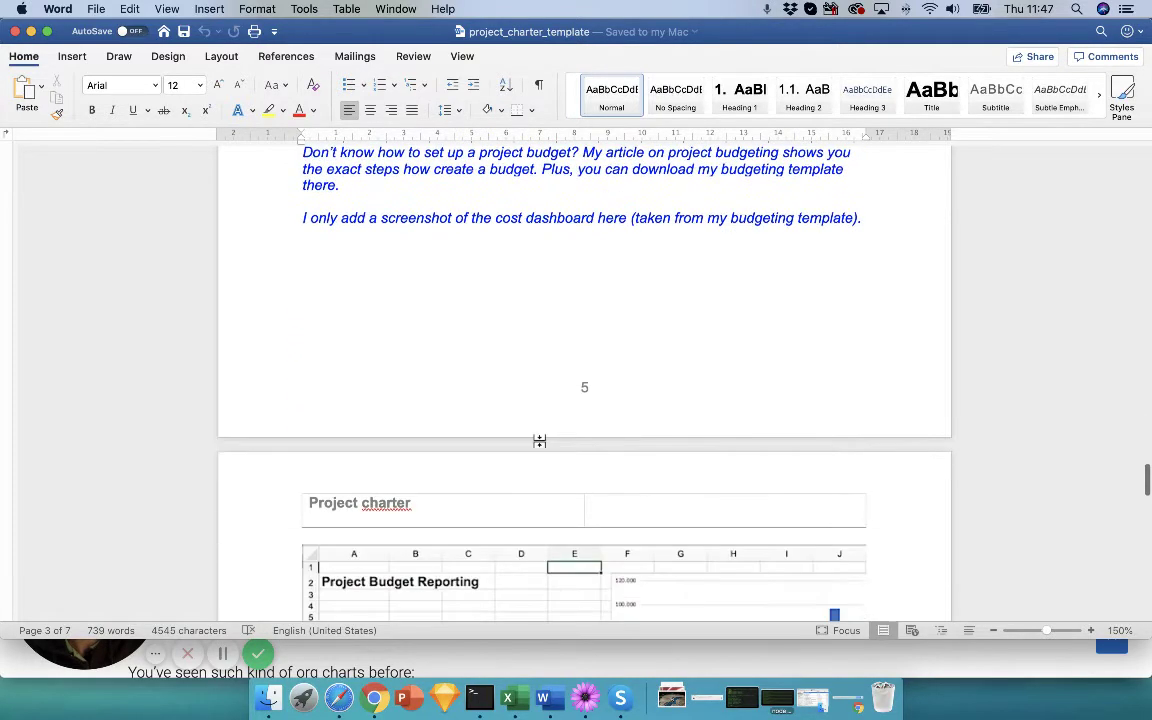
scroll(539, 441, "down", 8)
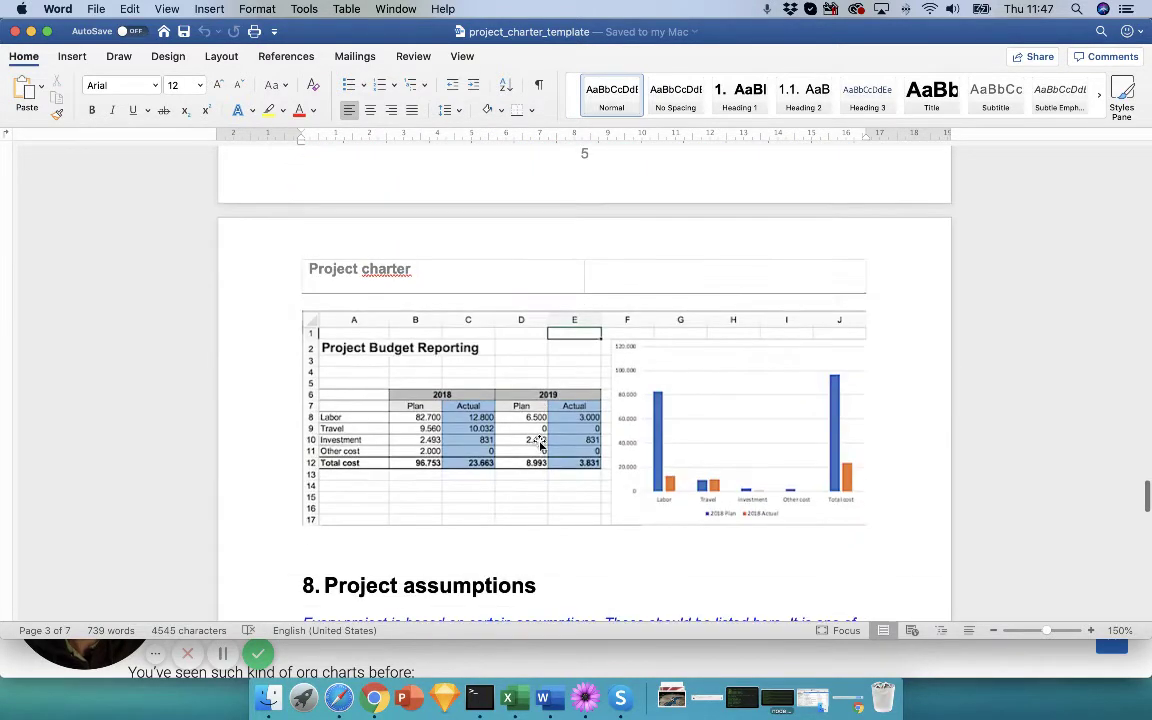
scroll(546, 437, "up", 1)
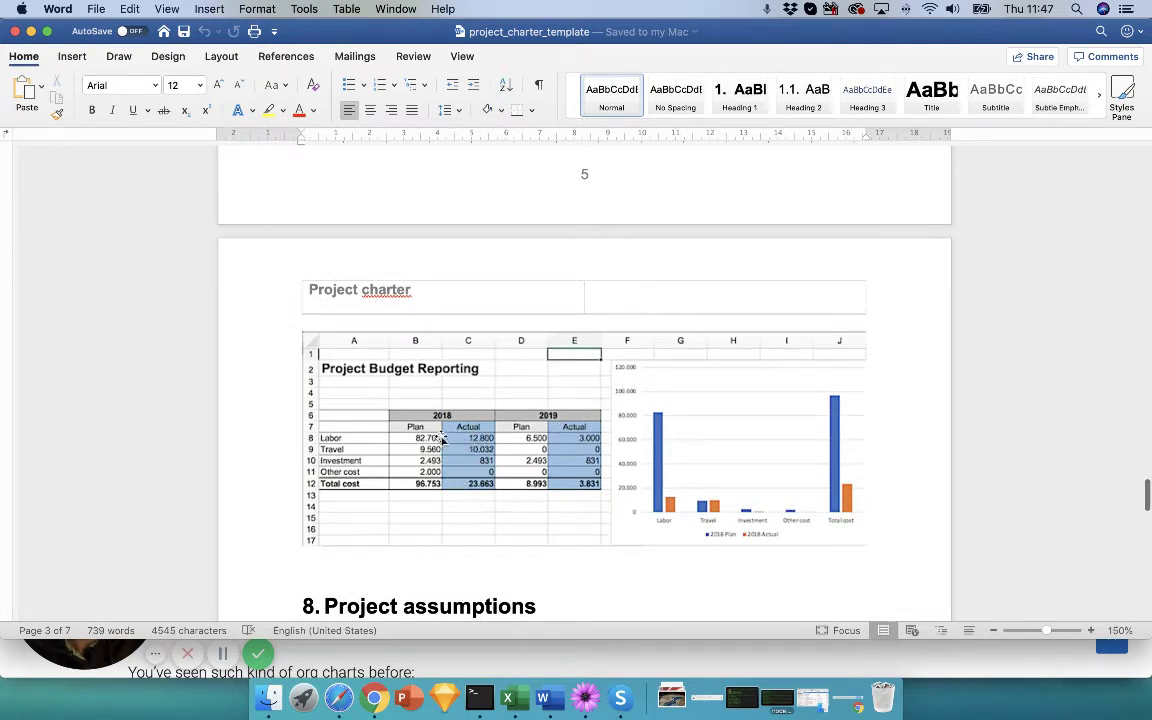
scroll(440, 400, "down", 3)
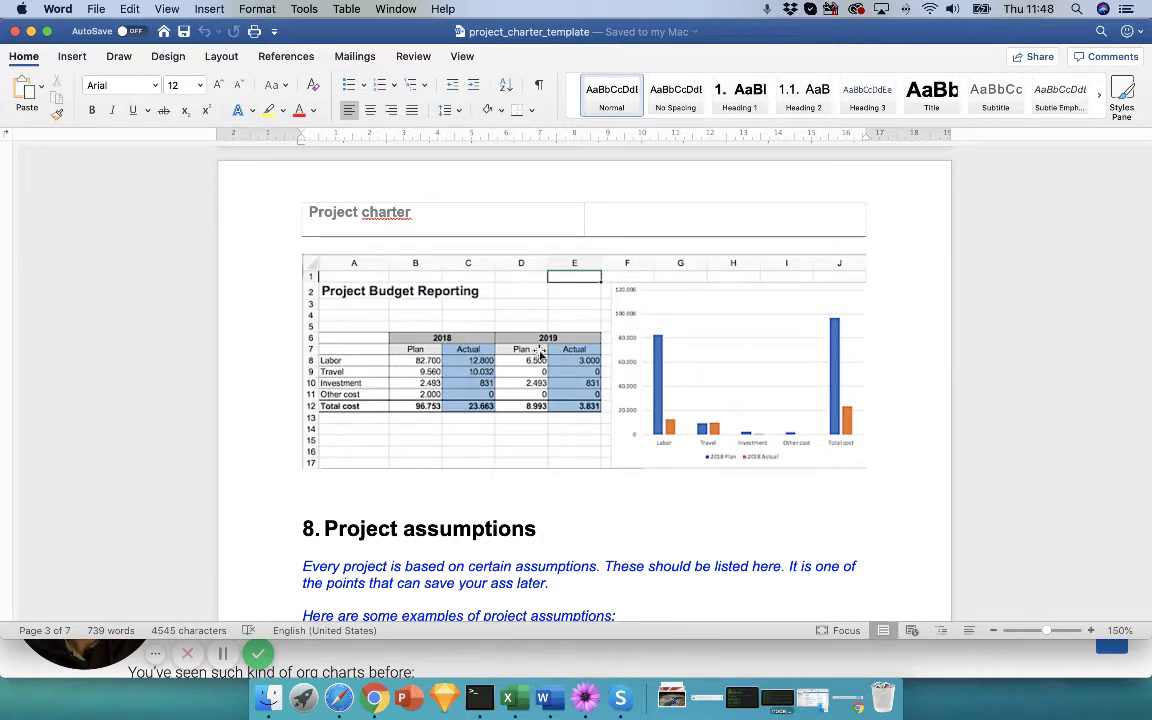
scroll(620, 340, "down", 2)
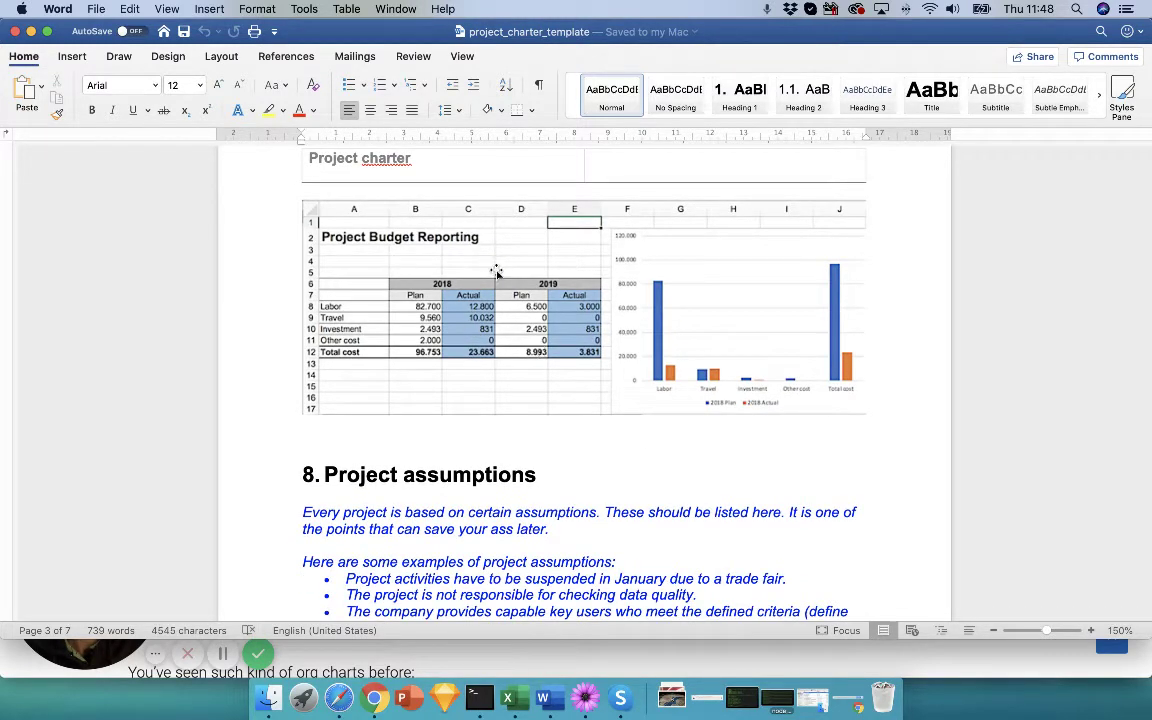
scroll(496, 273, "up", 10)
scroll(496, 273, "up", 2)
scroll(496, 273, "down", 9)
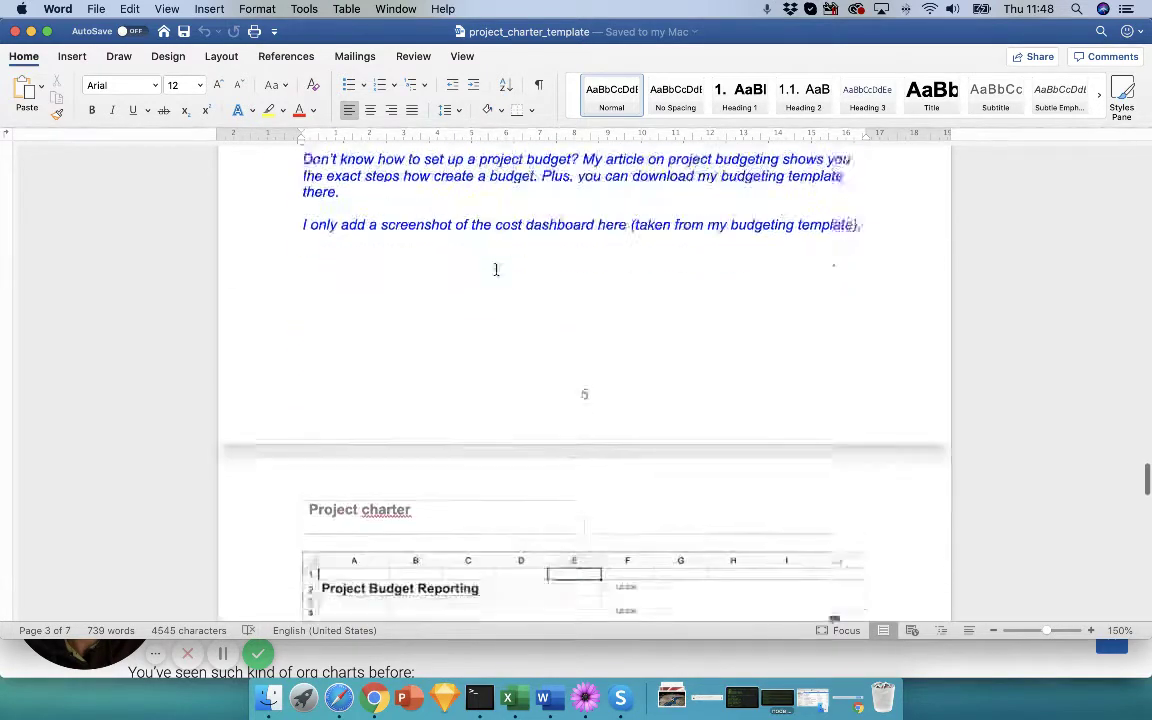
scroll(496, 273, "down", 6)
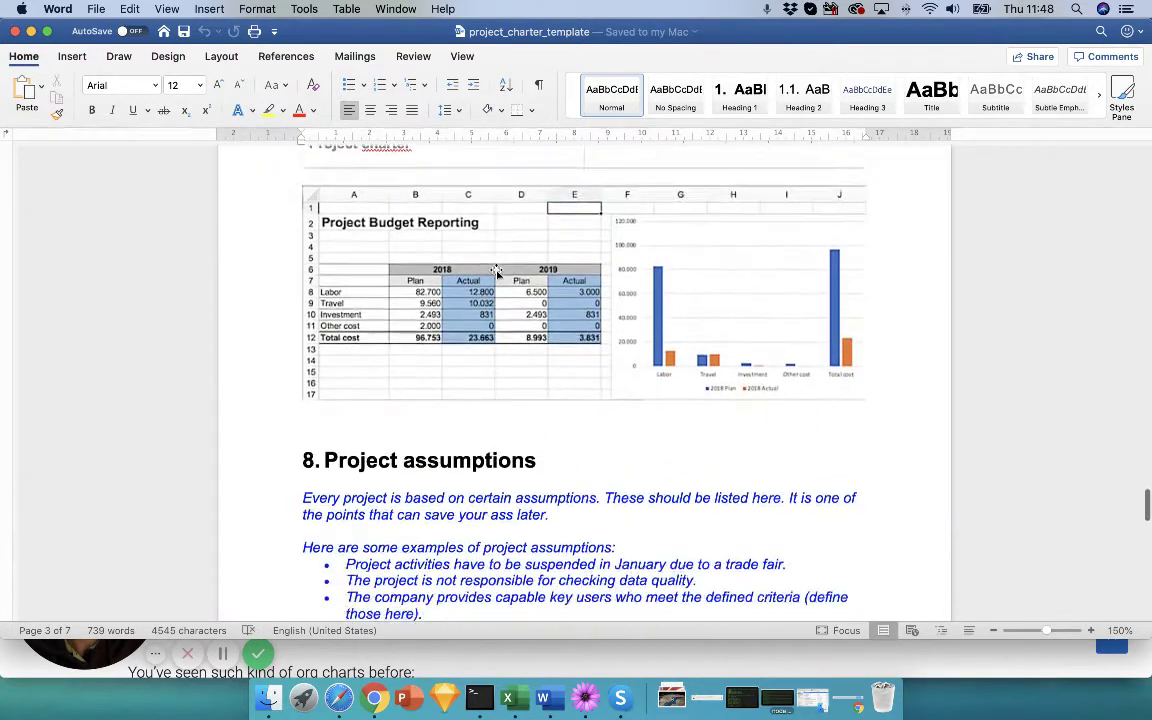
Step: Read the Project assumptions section of the charter template, including its example assumptions
scroll(496, 272, "down", 1)
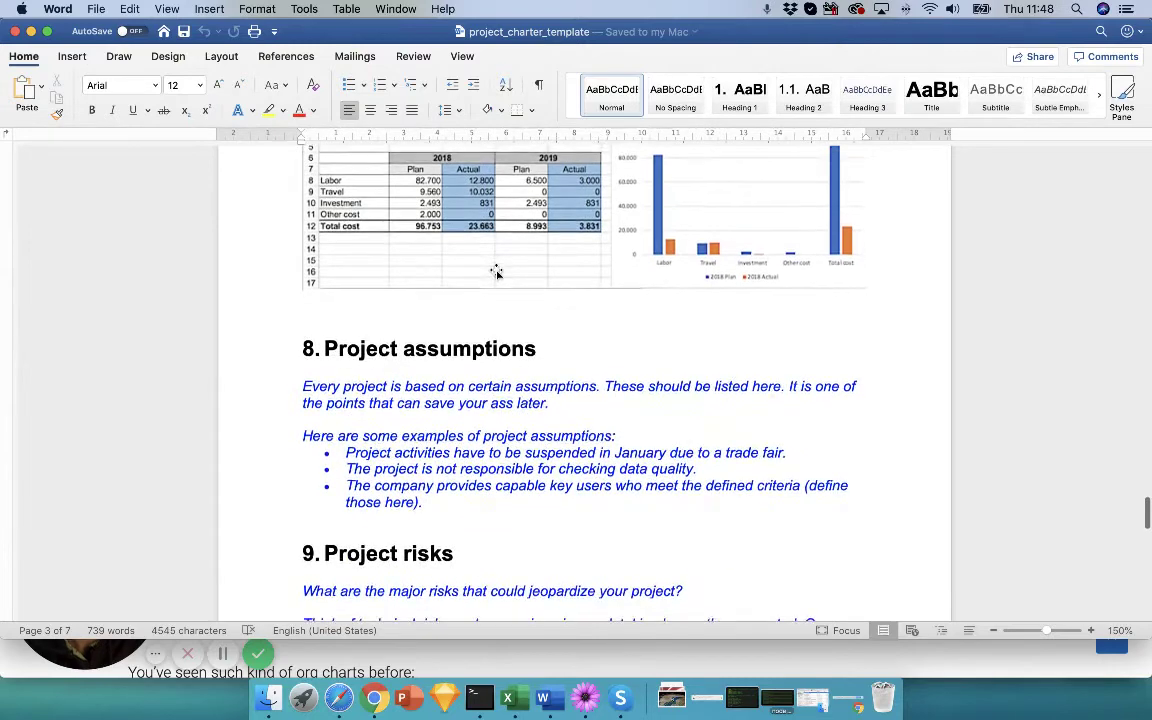
scroll(496, 272, "down", 3)
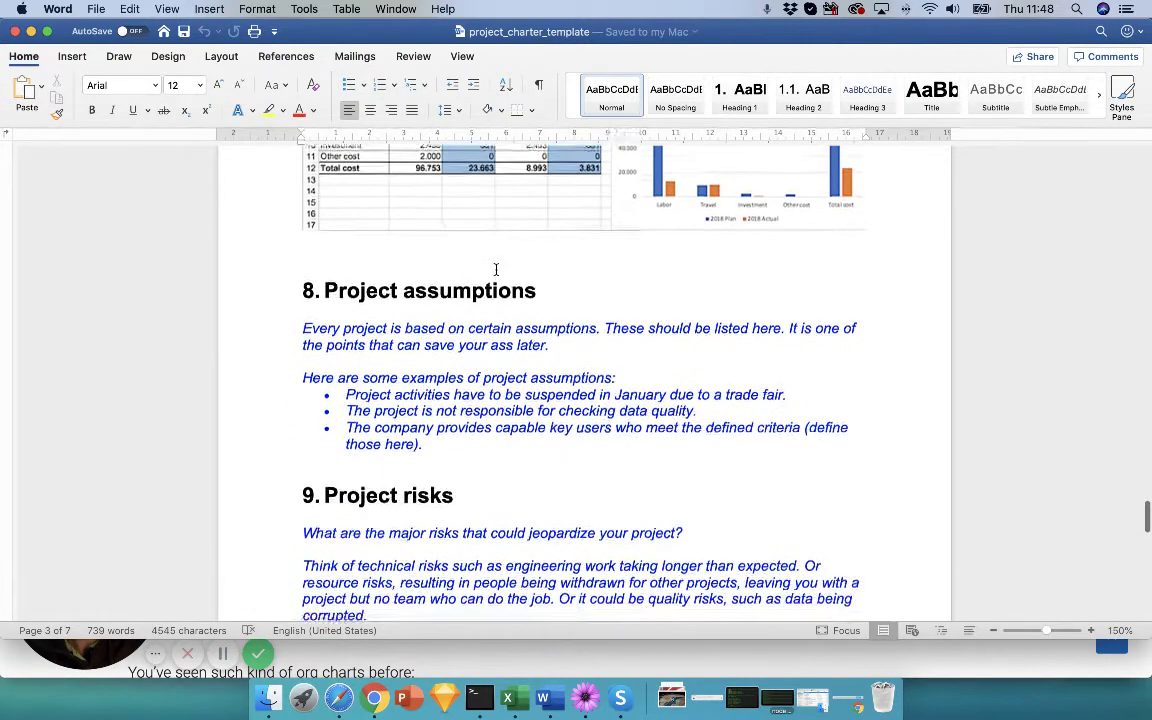
left_click(378, 393)
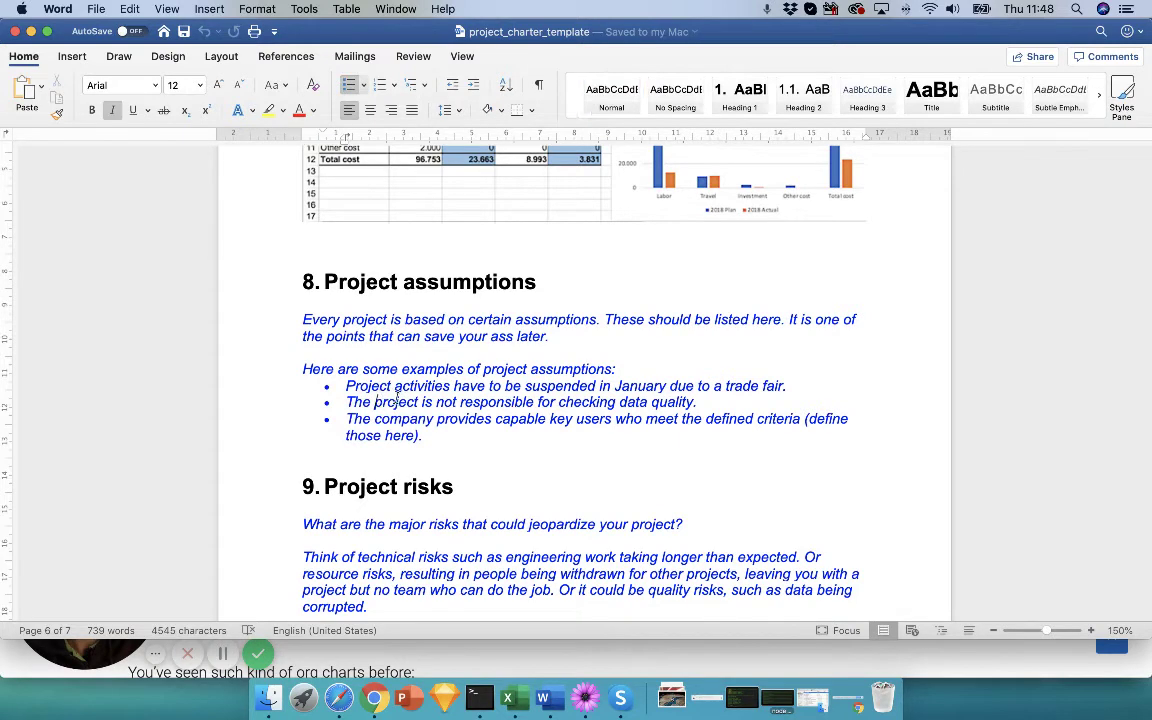
scroll(399, 398, "down", 1)
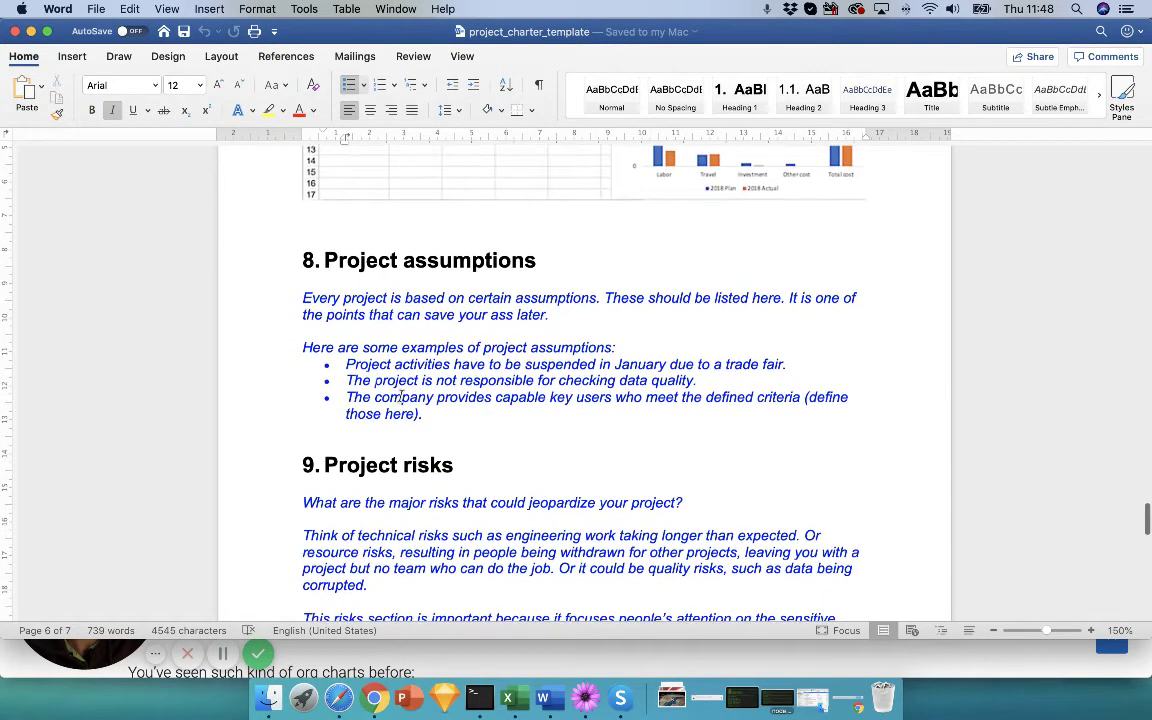
scroll(399, 398, "down", 3)
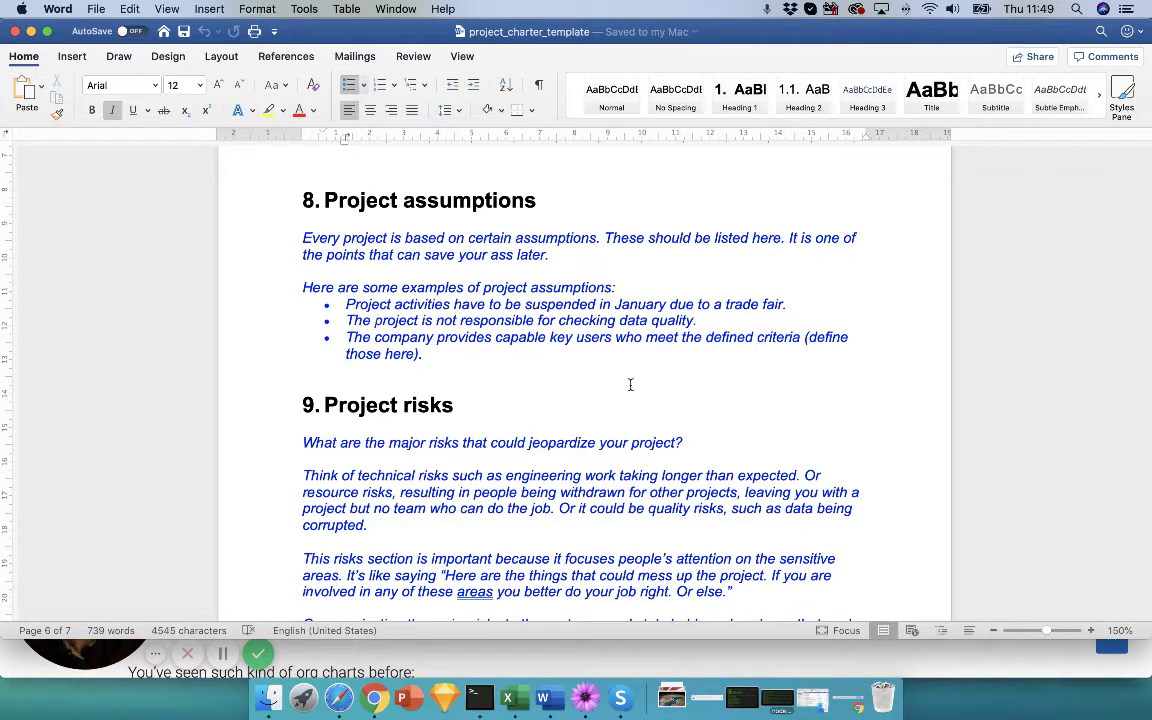
Step: Read the Project risks section, covering technical, resource and quality risks and why they should be communicated to stakeholders
scroll(630, 385, "down", 5)
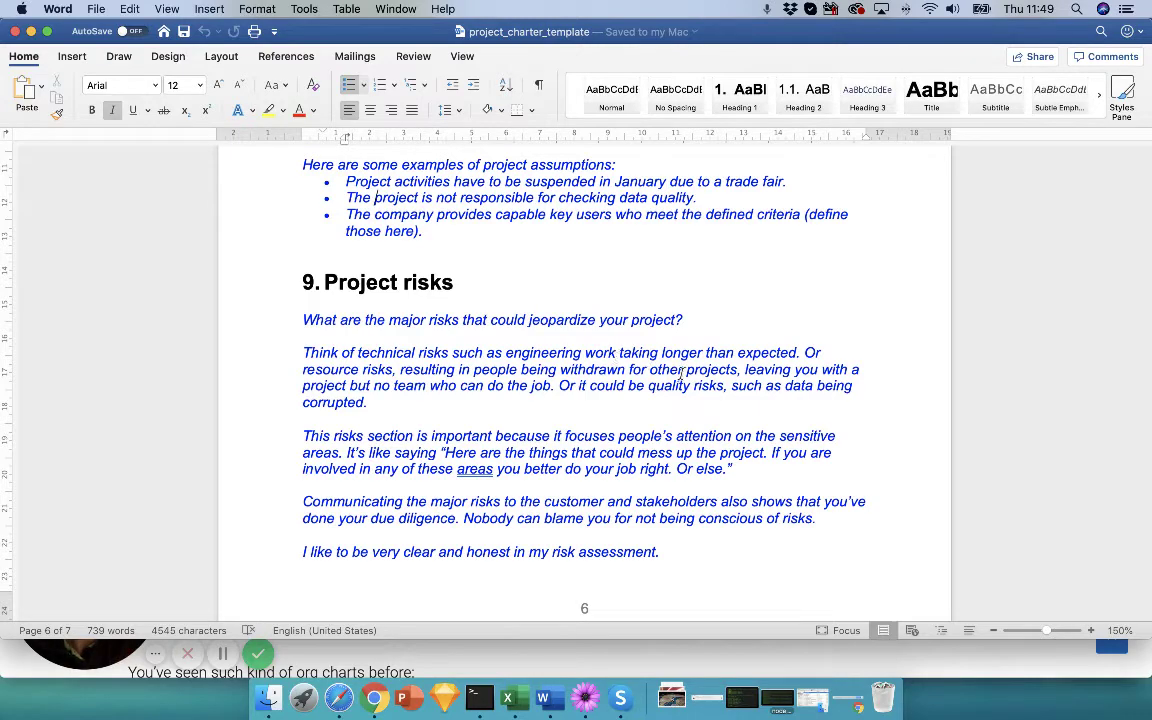
scroll(665, 375, "down", 5)
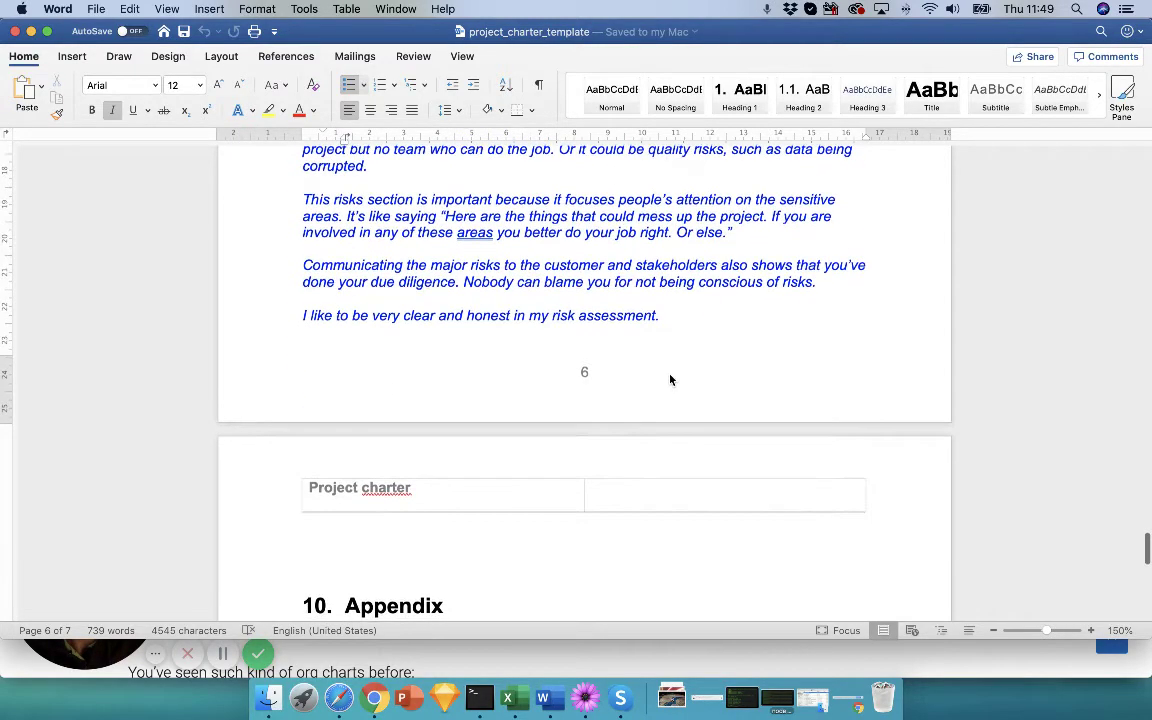
scroll(668, 377, "down", 2)
scroll(668, 375, "up", 4)
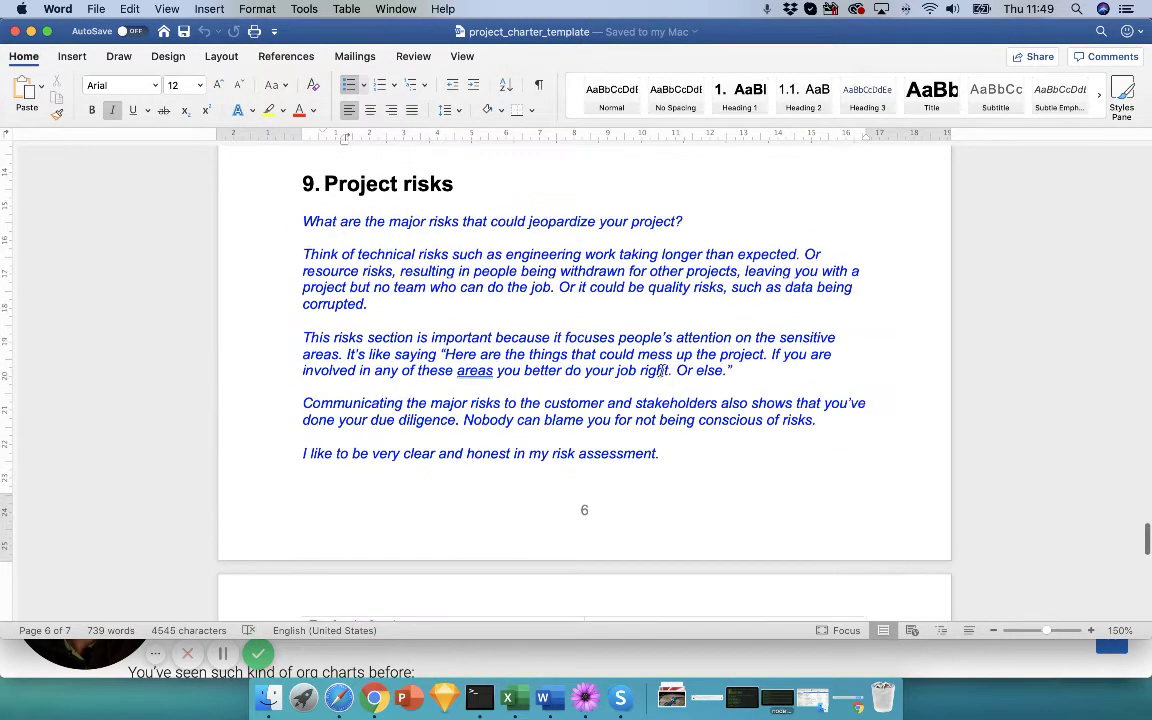
scroll(620, 355, "down", 1)
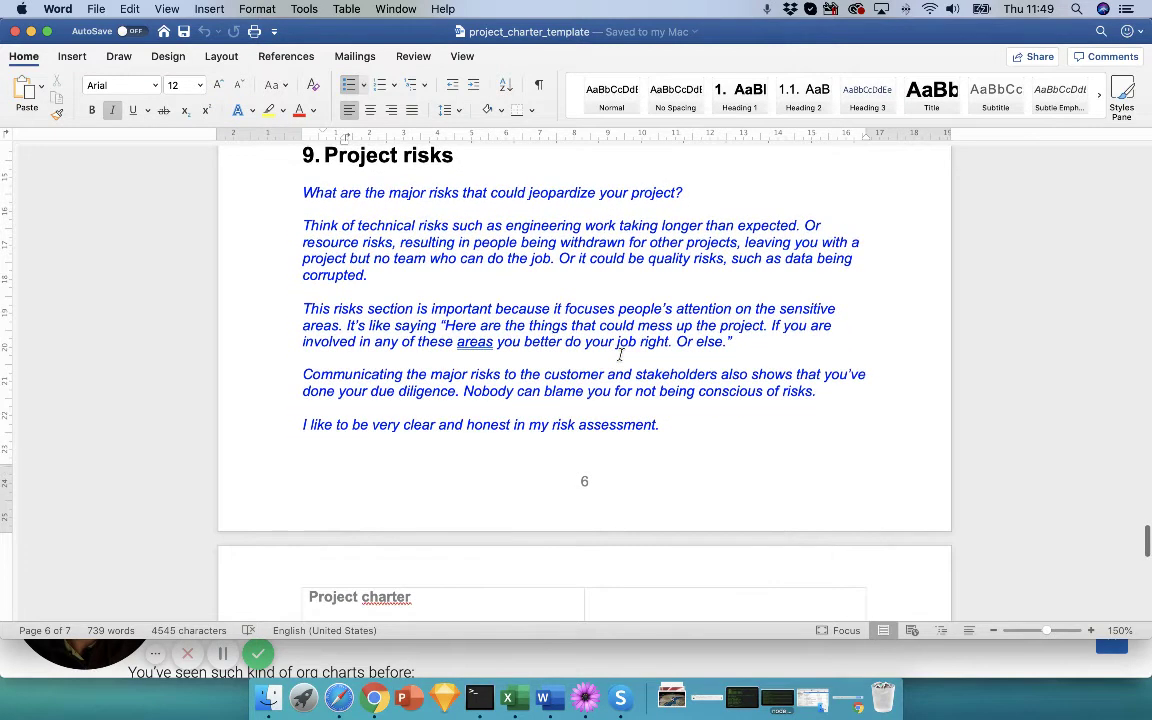
Step: Review the Appendix and Glossary sections at the end of the charter template, highlighting the instruction about defining abbreviations
scroll(620, 355, "down", 7)
scroll(620, 355, "down", 3)
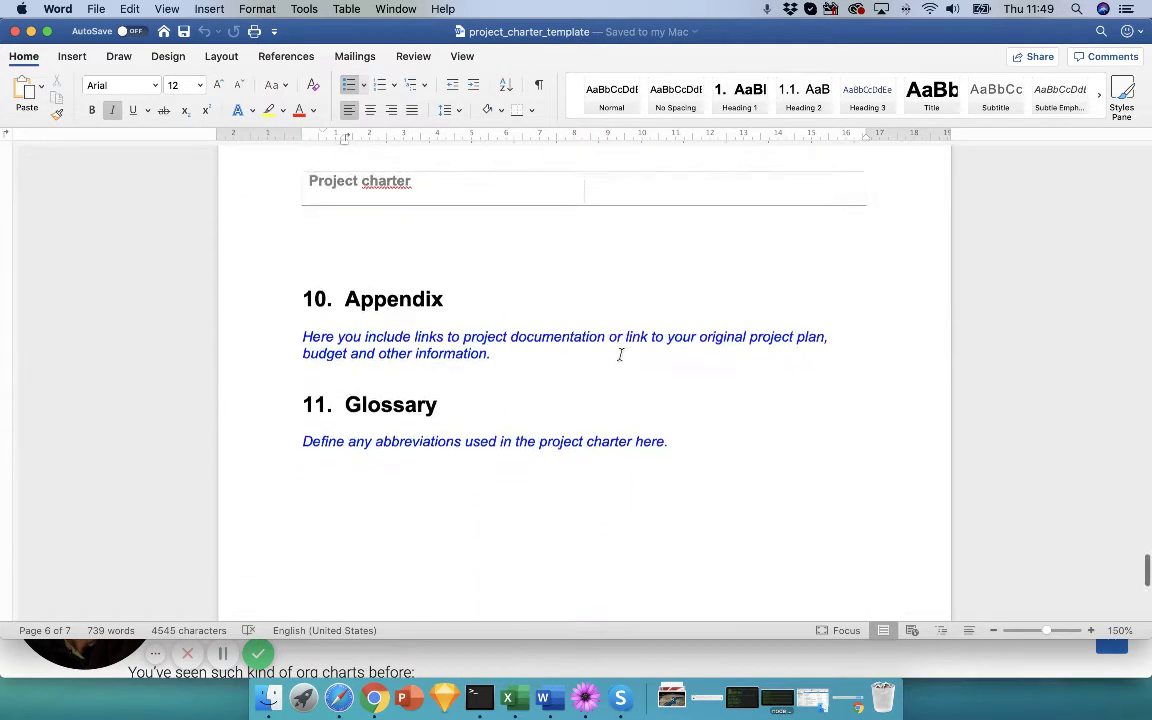
scroll(620, 355, "down", 1)
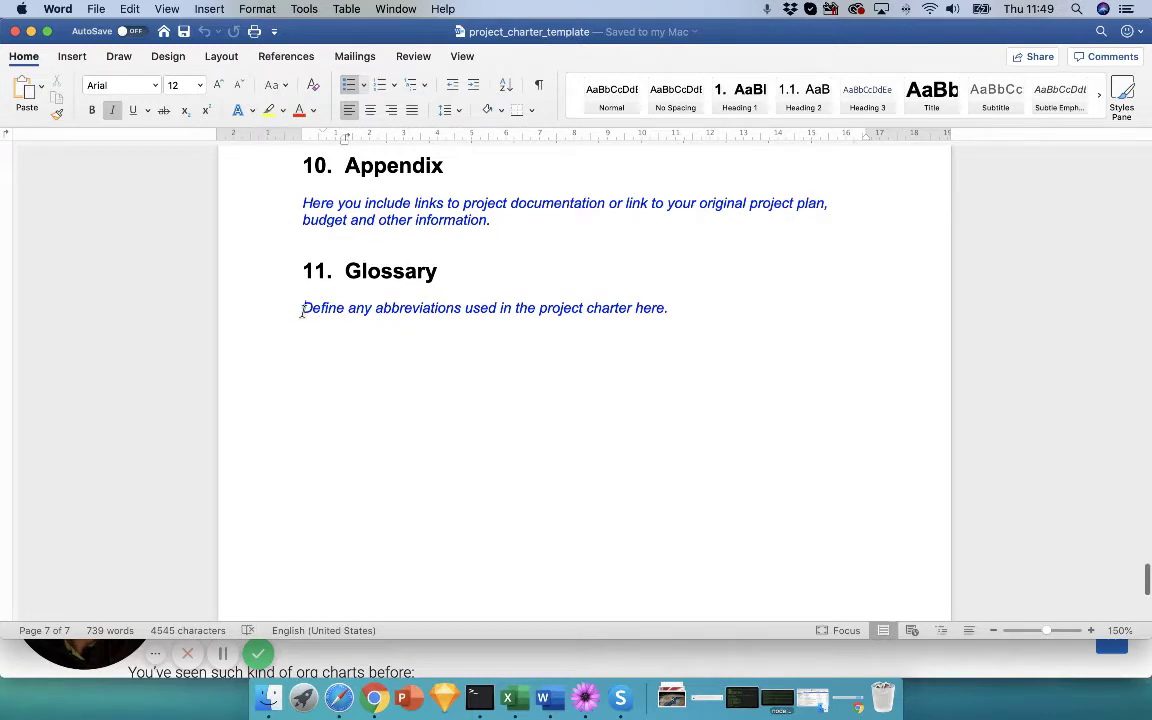
left_click_drag(302, 311, 661, 311)
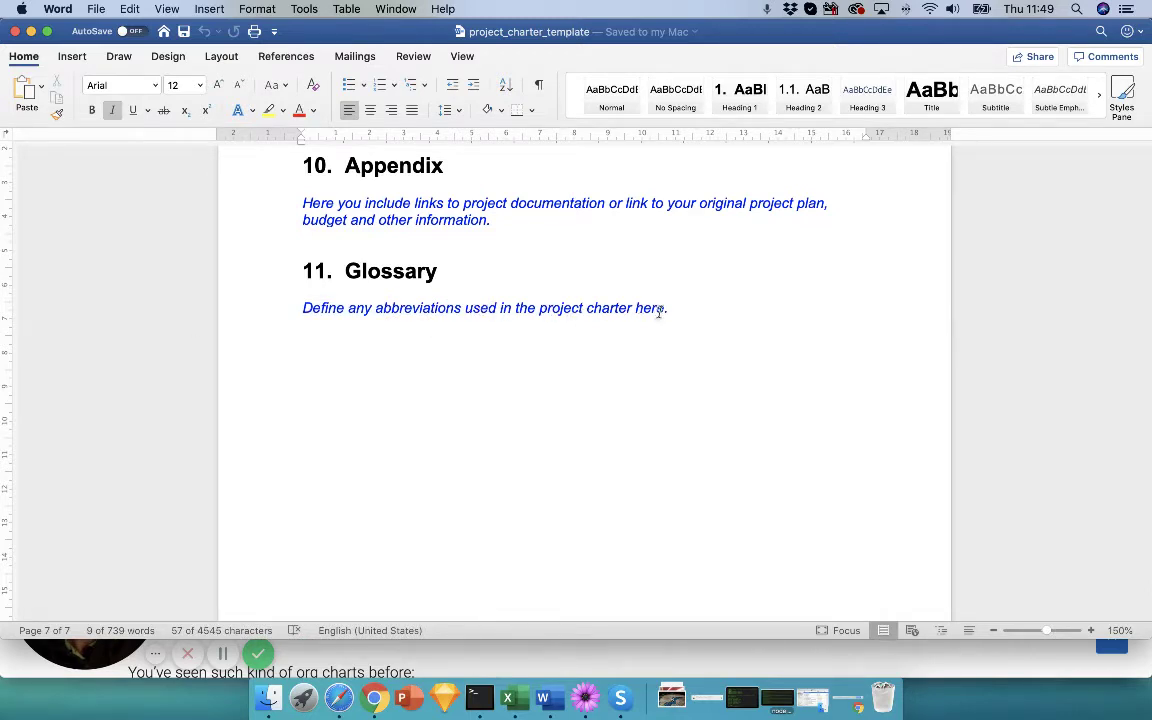
left_click(660, 308)
scroll(660, 309, "down", 2)
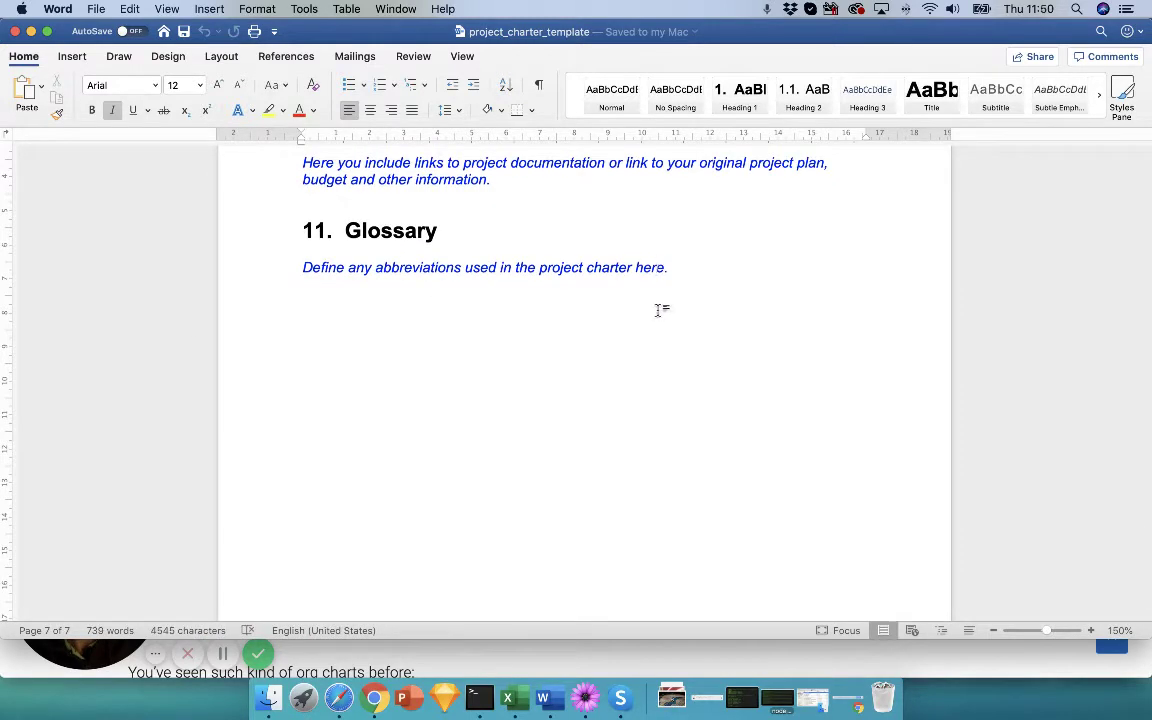
scroll(588, 312, "up", 2)
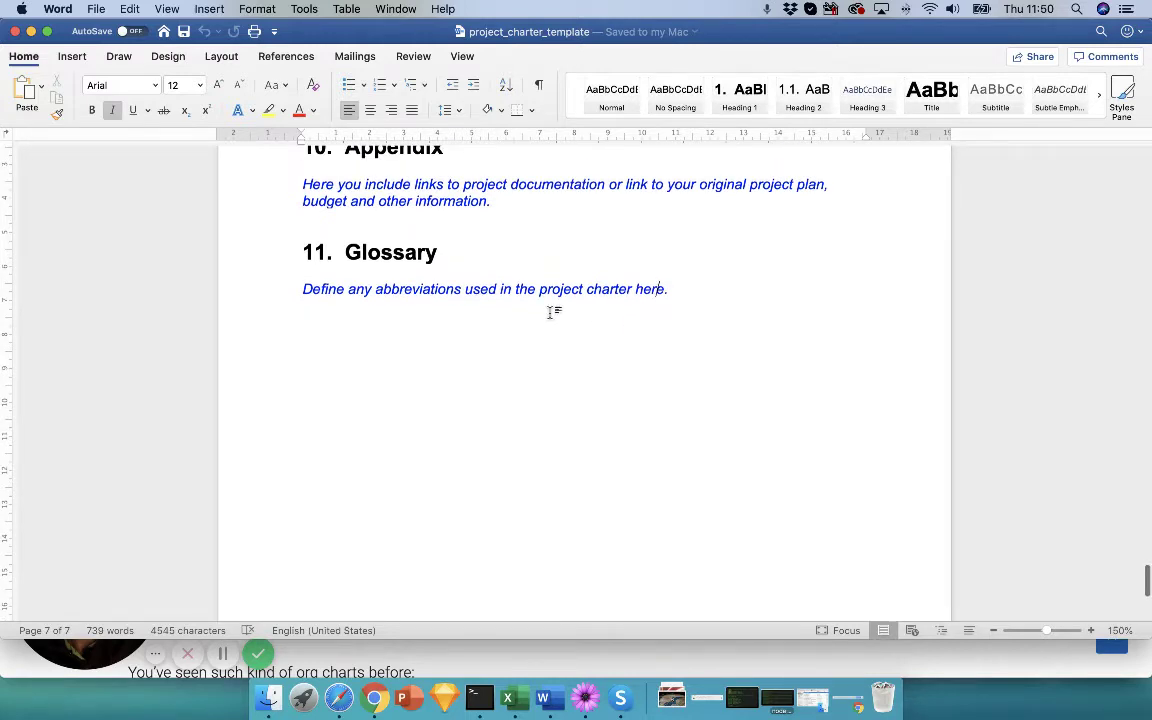
Step: Close the project charter template and return to the web article in Chrome to view the Project Organization section's org chart
left_click(15, 32)
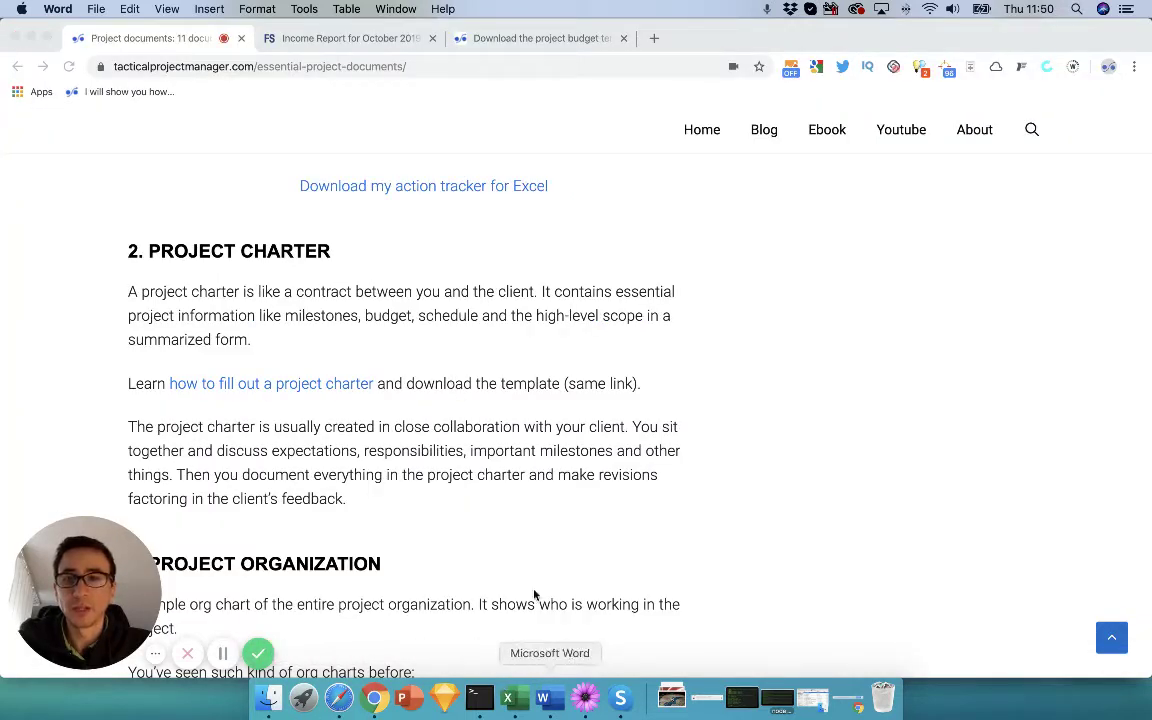
left_click(255, 395)
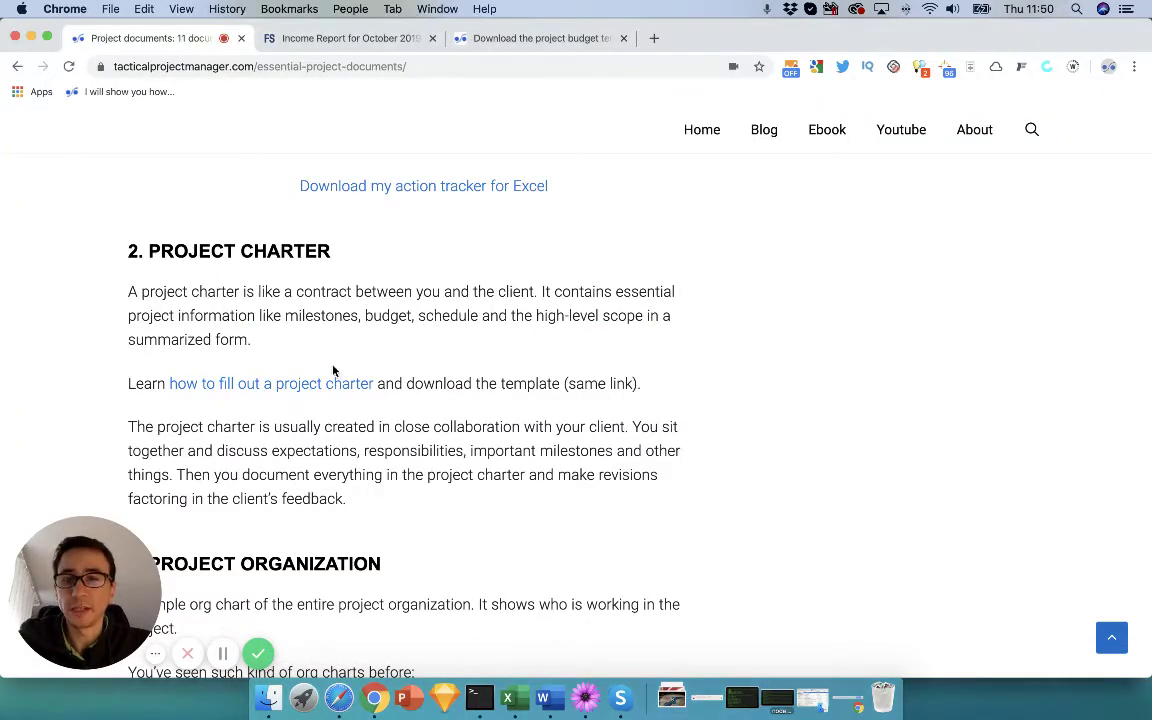
scroll(431, 426, "down", 5)
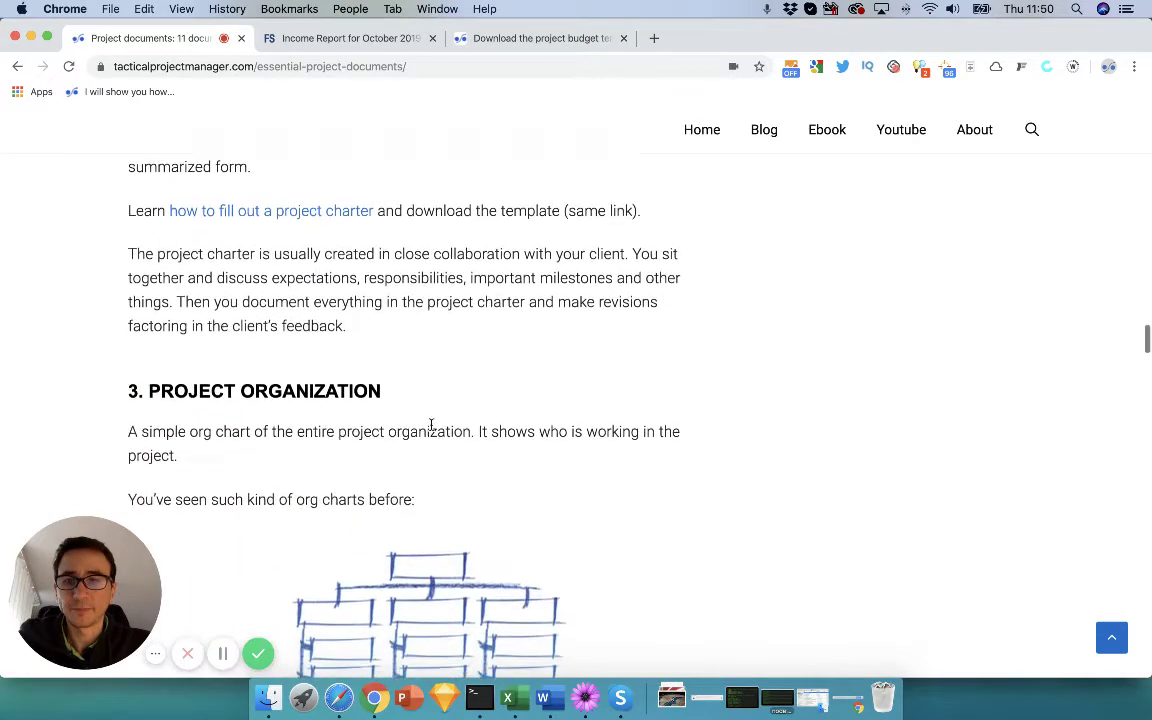
scroll(432, 428, "down", 2)
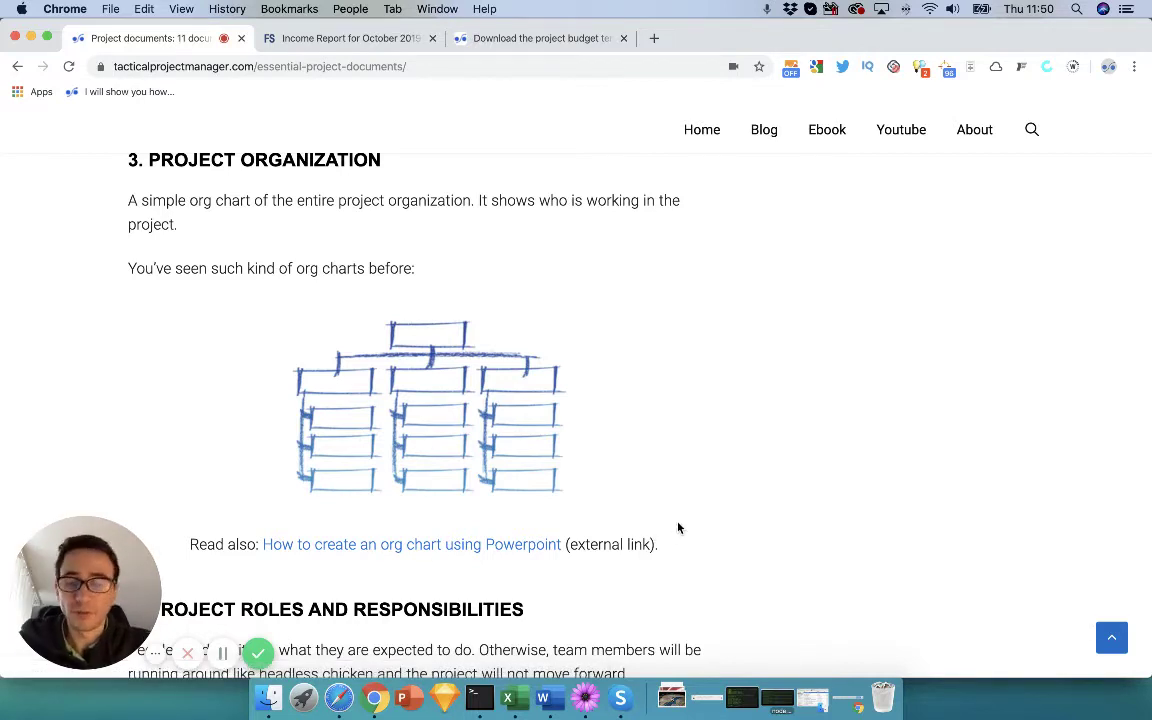
Step: Read the article's Project Roles and Responsibilities section and briefly check the 01_Templates folder for a matching file
scroll(704, 505, "down", 2)
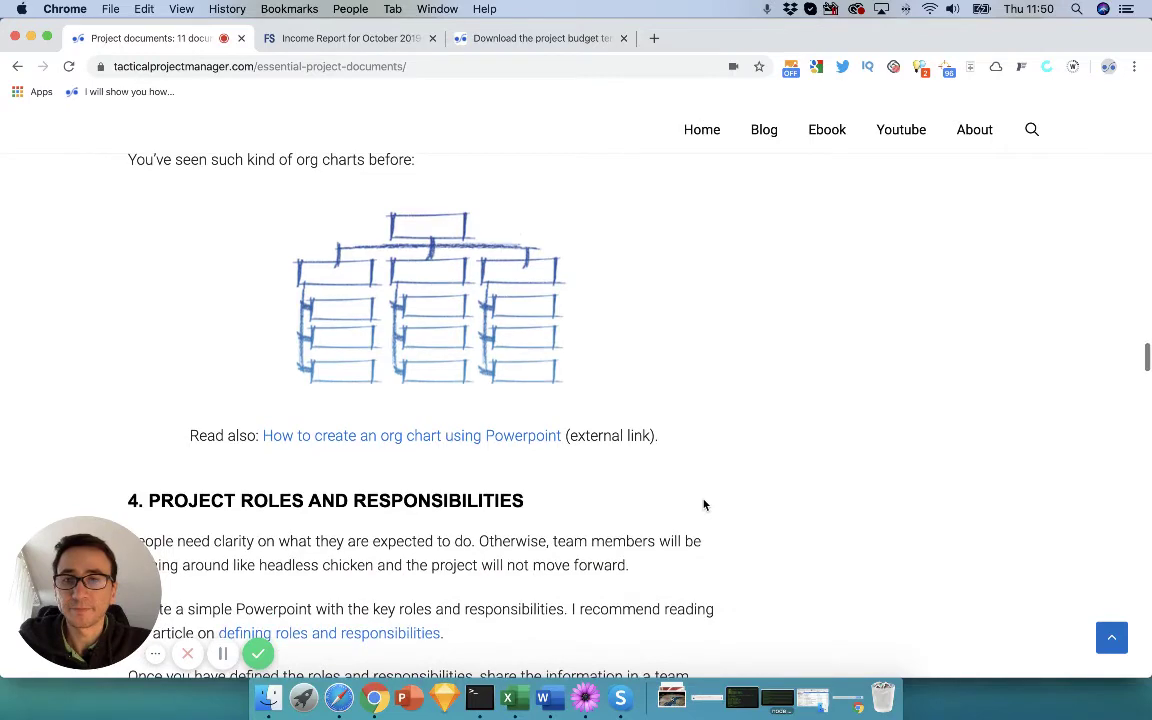
scroll(704, 505, "down", 1)
scroll(704, 505, "down", 4)
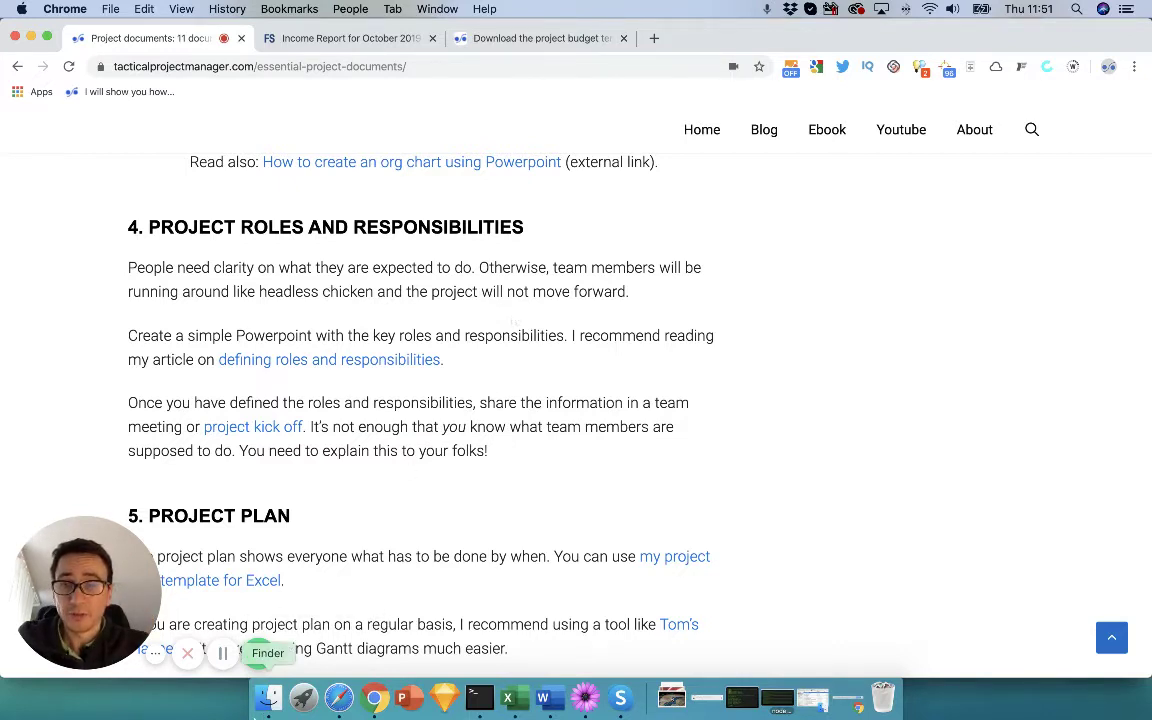
left_click(268, 700)
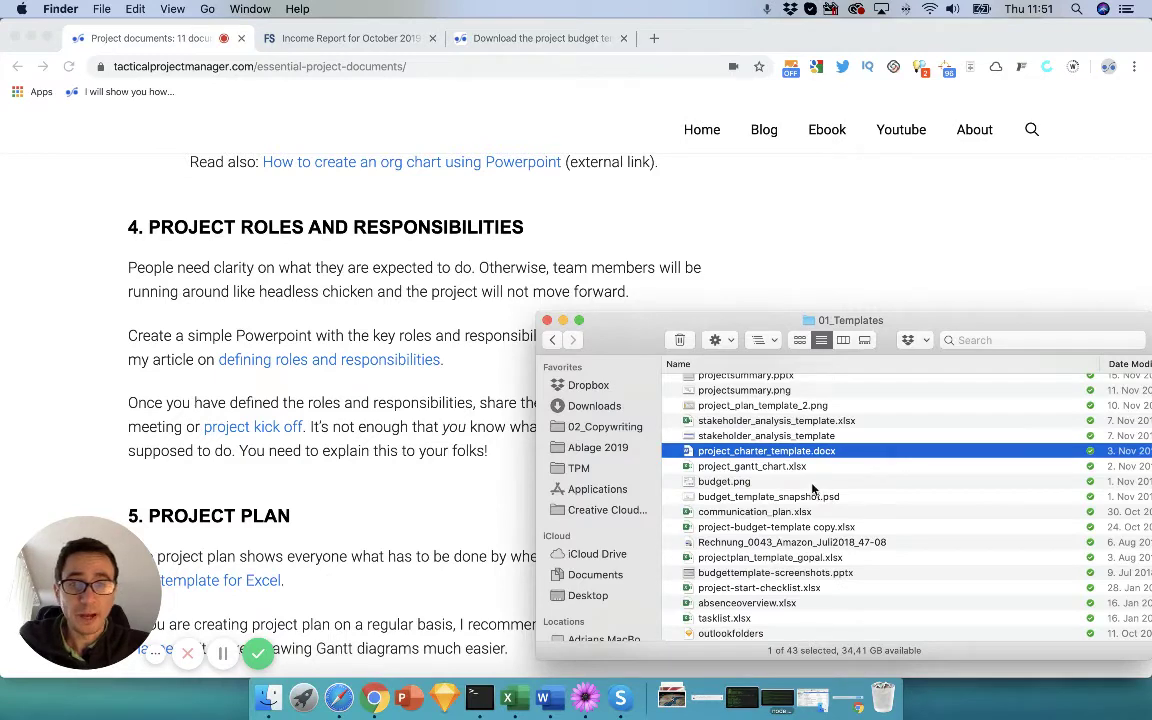
left_click(319, 387)
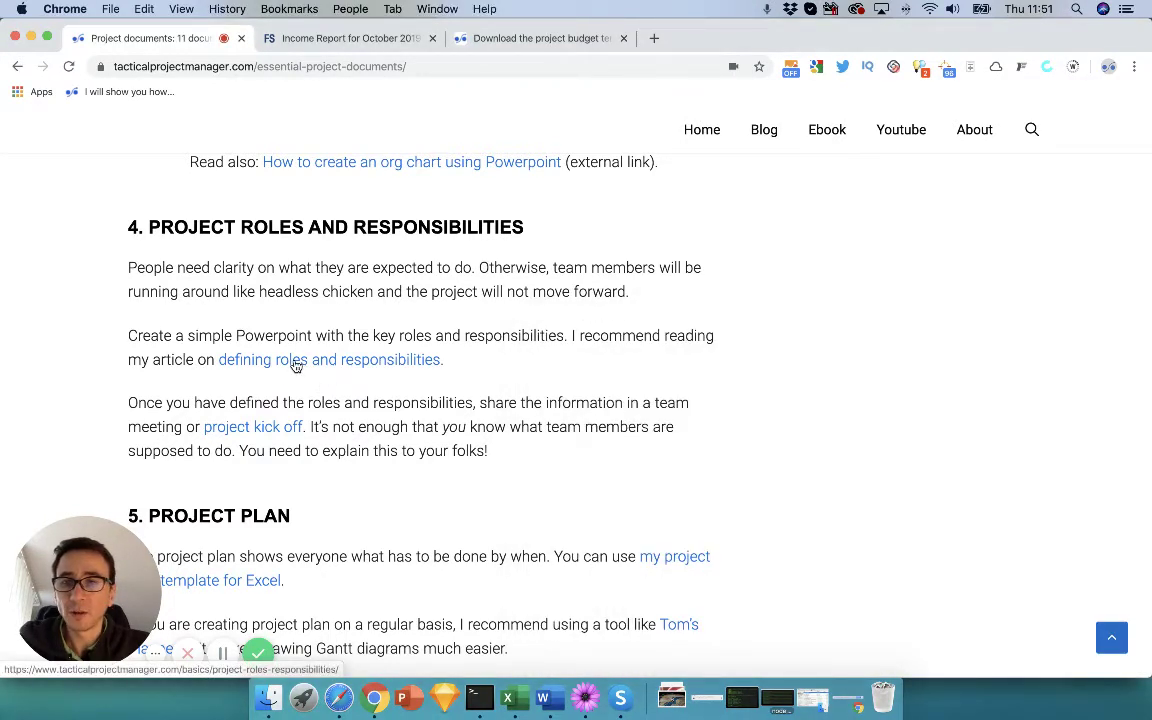
Step: Open the linked article on defining roles and responsibilities in a new tab and switch to it
right_click(296, 366)
left_click(349, 369)
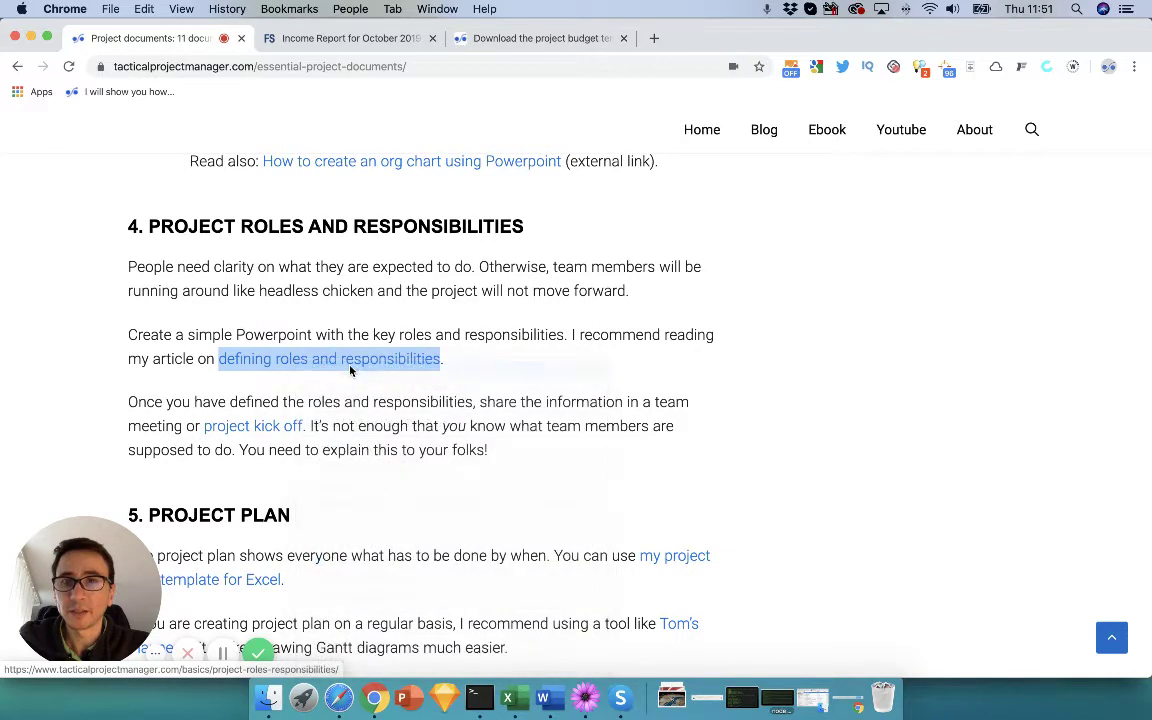
left_click(320, 40)
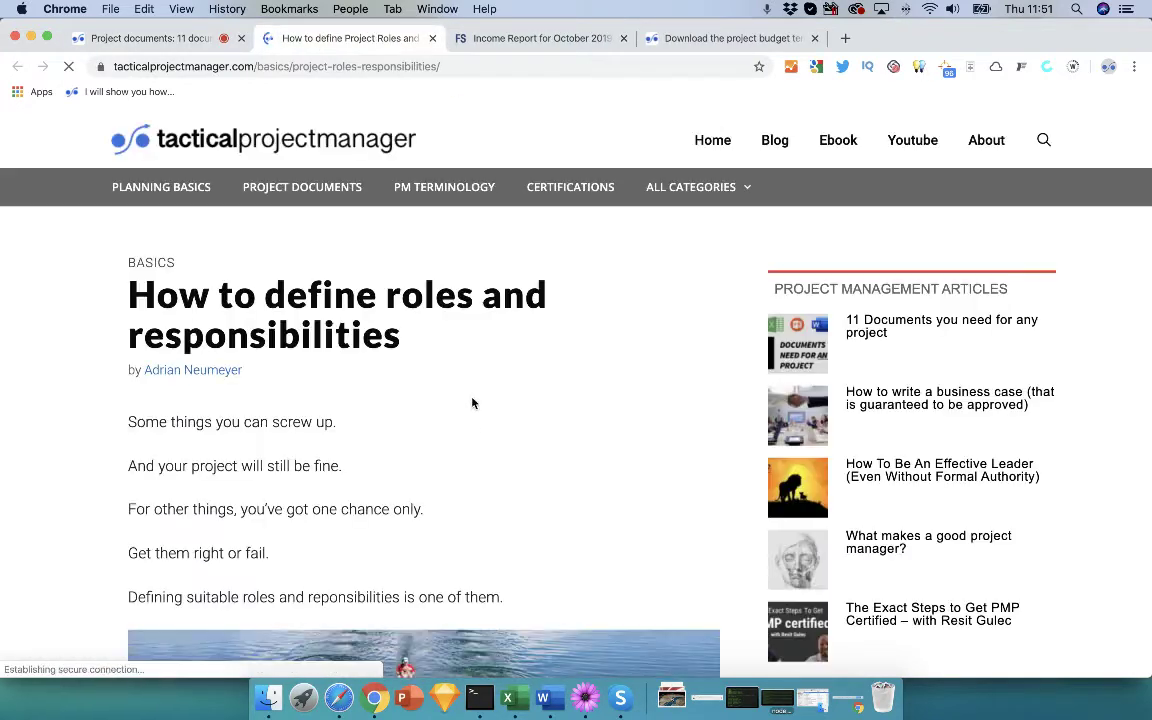
Step: Skim the roles and responsibilities article through the example project roles to the sample Design Engineer responsibilities slide
scroll(476, 401, "down", 1)
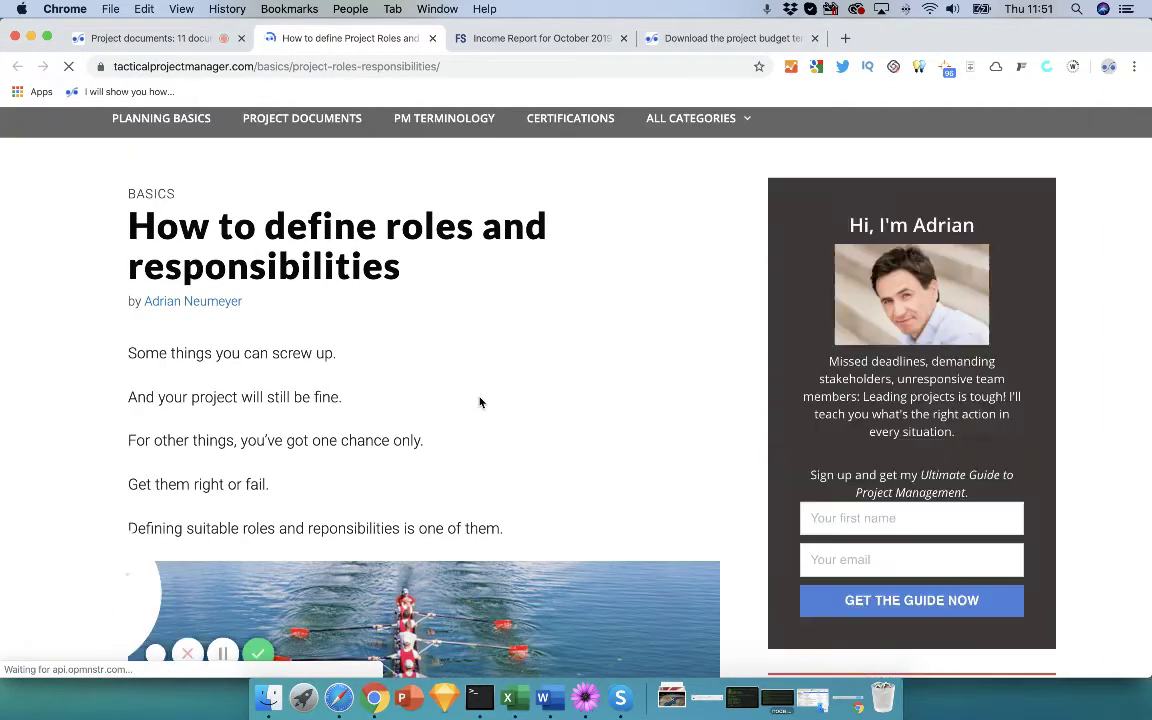
scroll(479, 402, "down", 2)
scroll(479, 402, "down", 10)
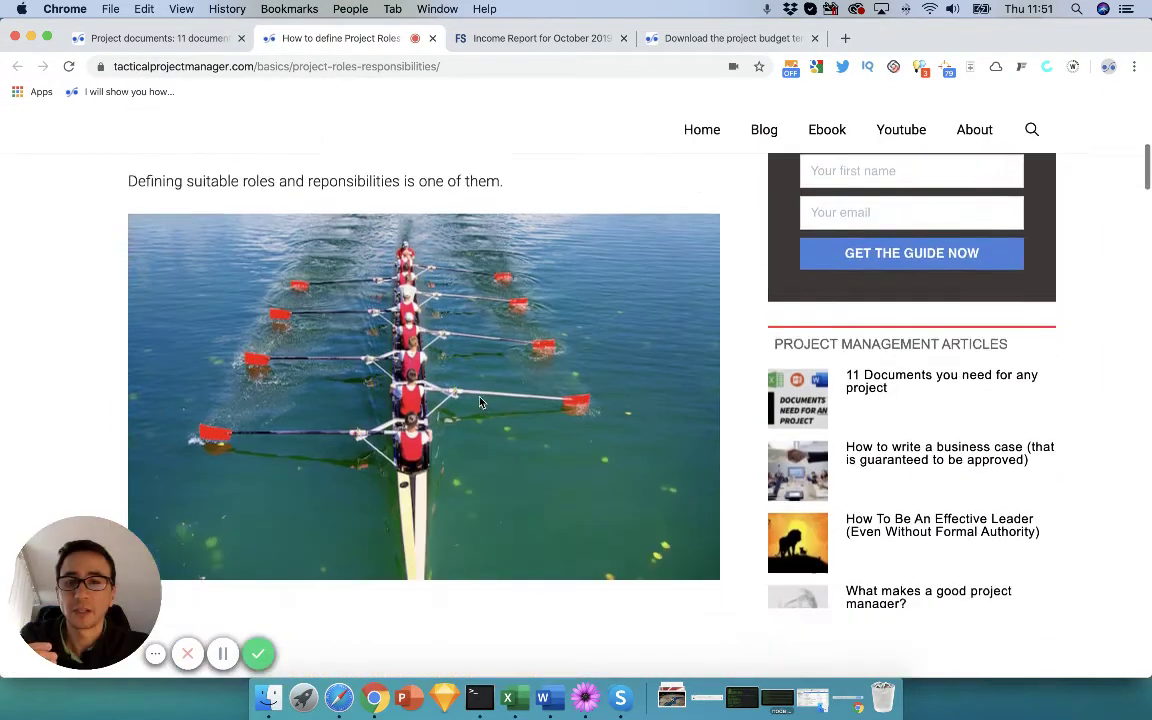
scroll(479, 402, "down", 11)
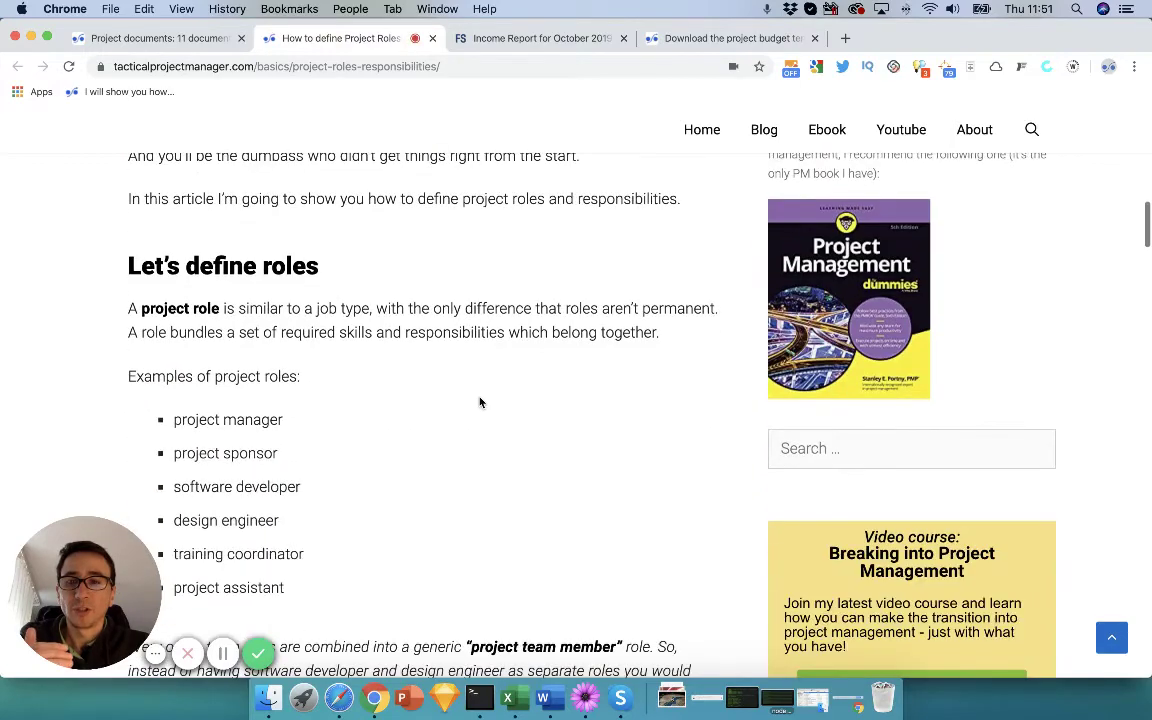
scroll(479, 402, "down", 15)
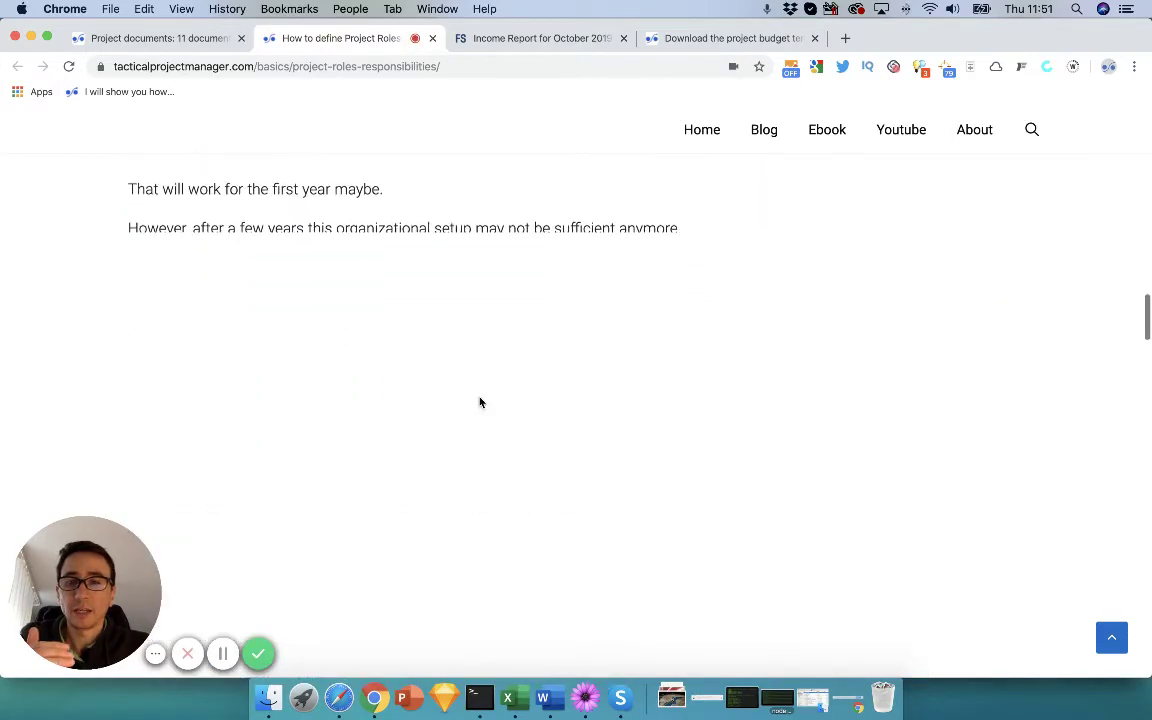
scroll(481, 400, "down", 15)
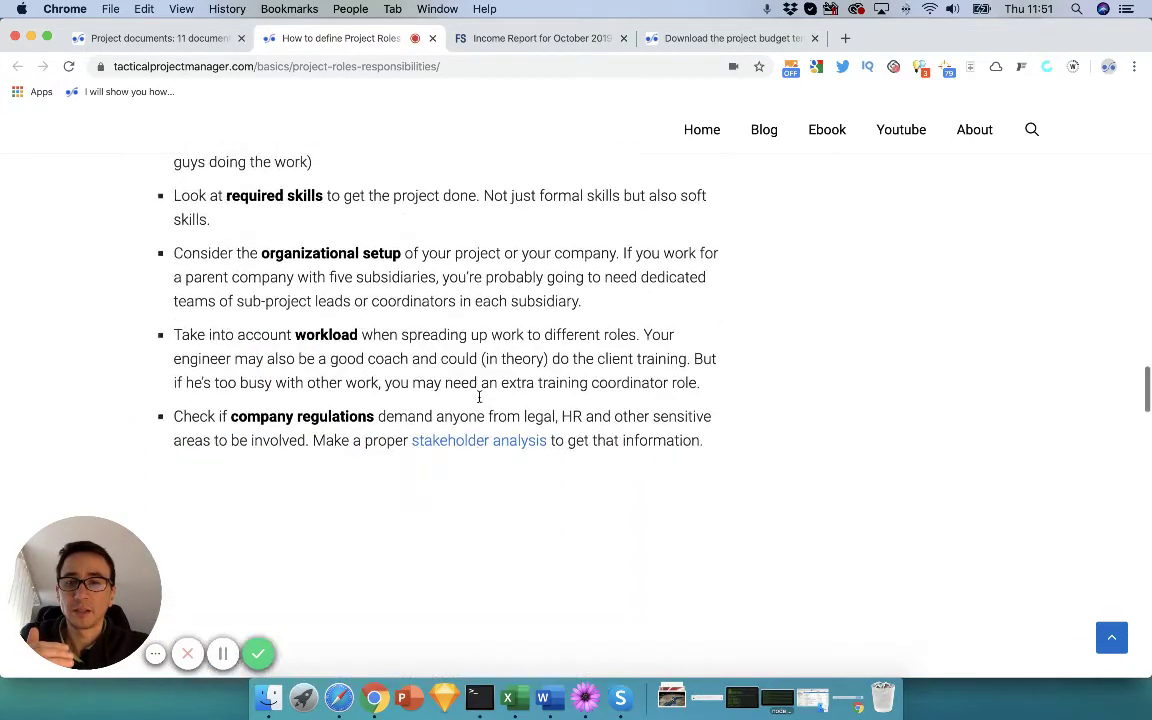
scroll(481, 401, "down", 2)
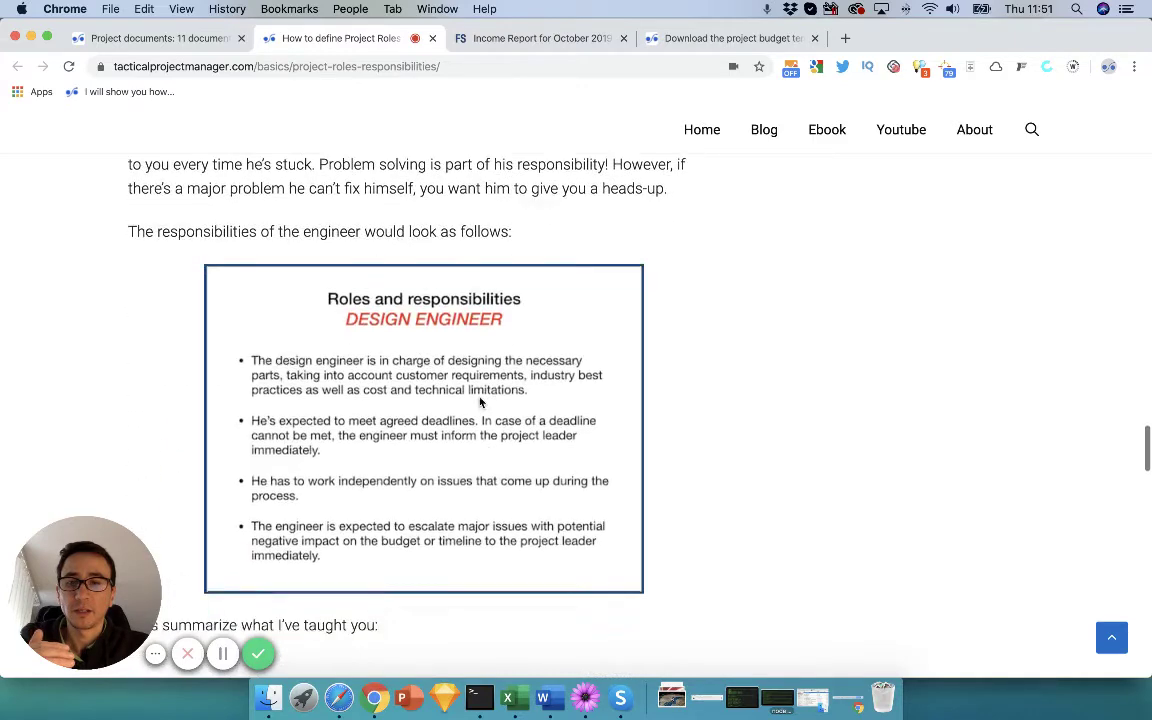
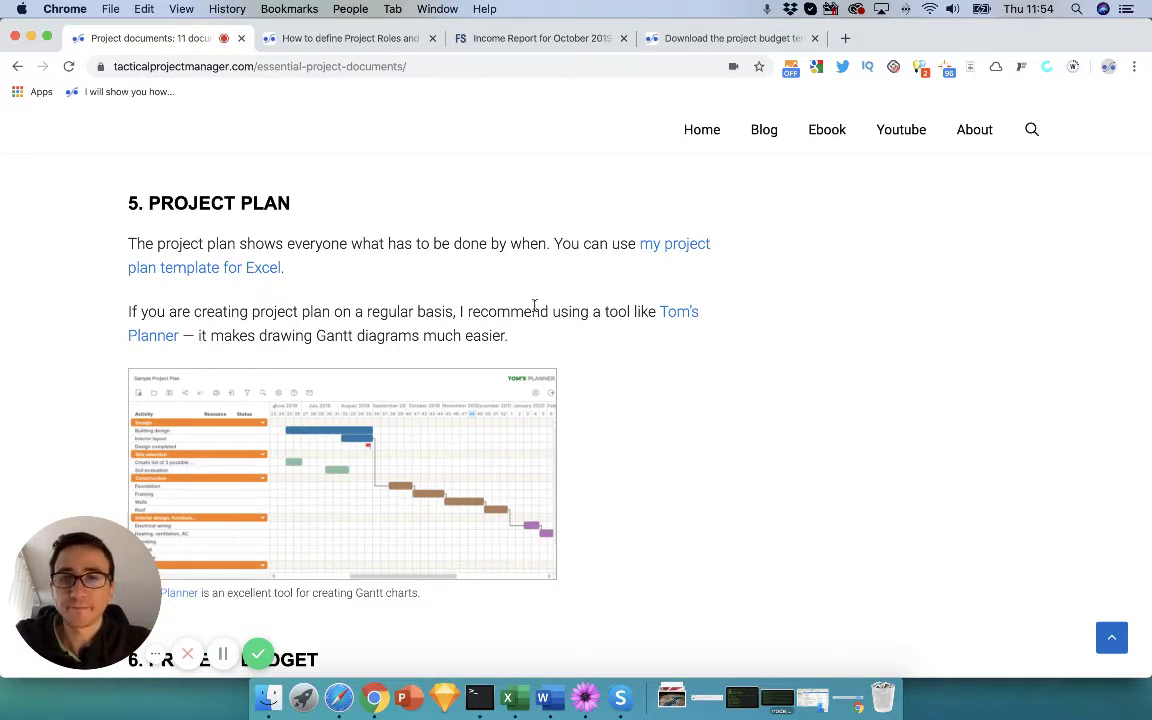
Step: Read the article's Project Plan section and open the matching project plan Excel template from the 01_Templates folder
scroll(533, 306, "down", 1)
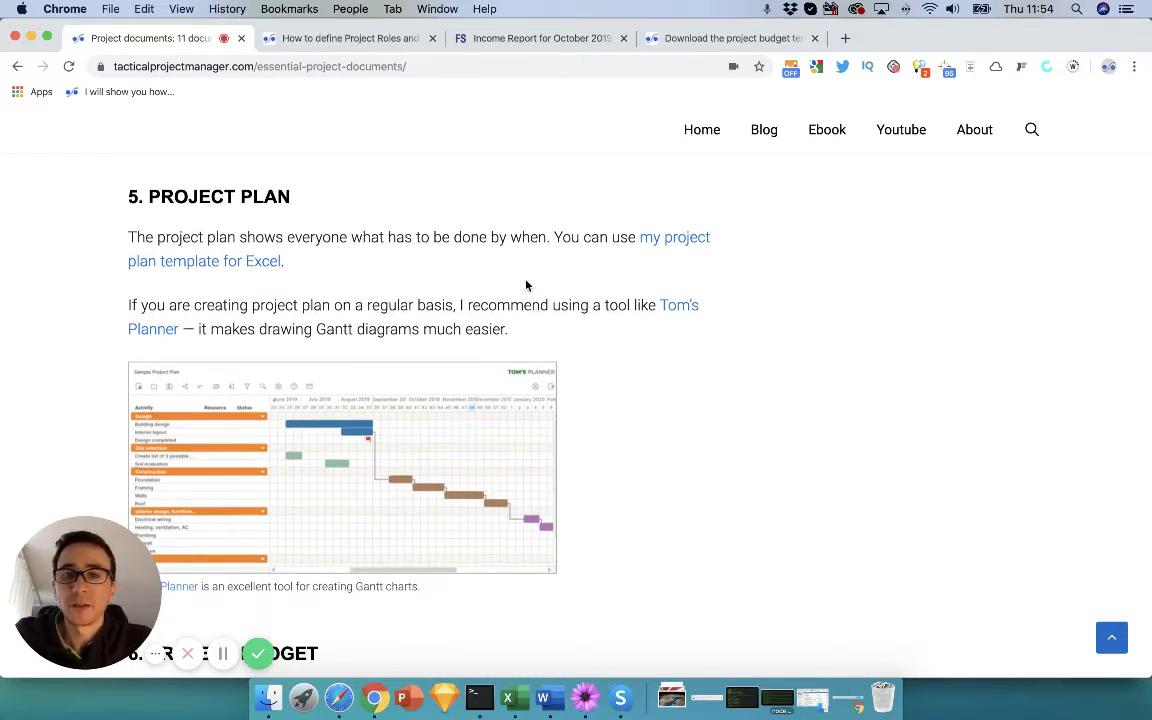
scroll(521, 297, "down", 1)
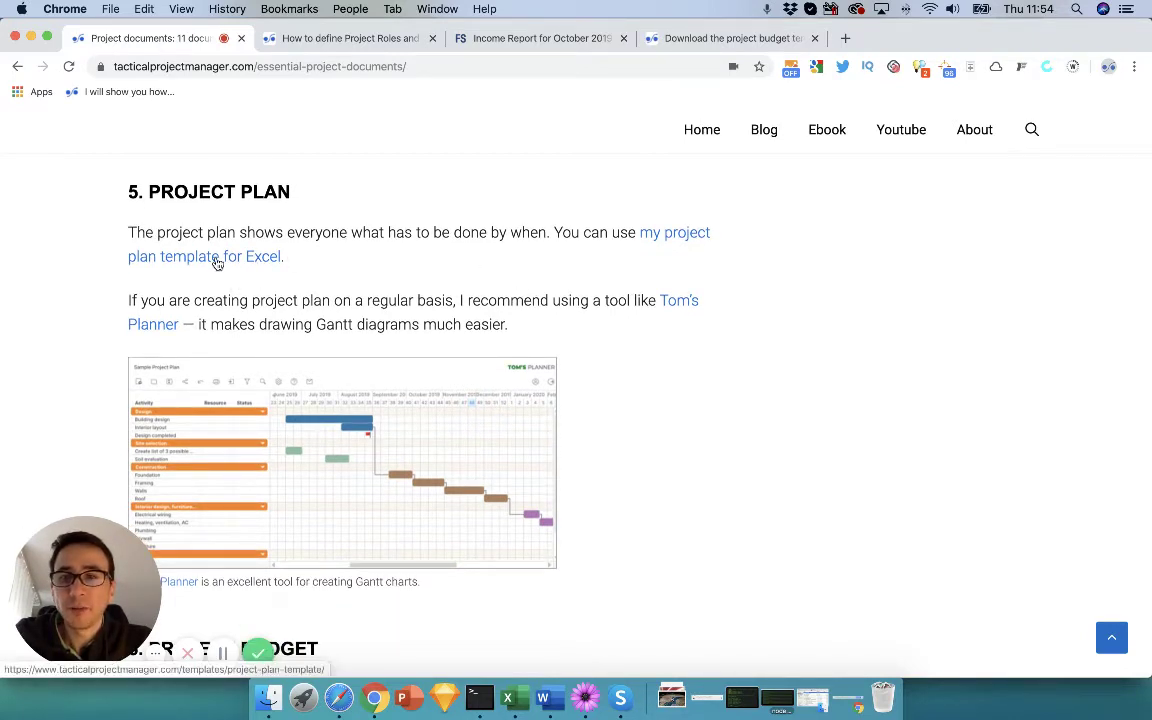
left_click(268, 697)
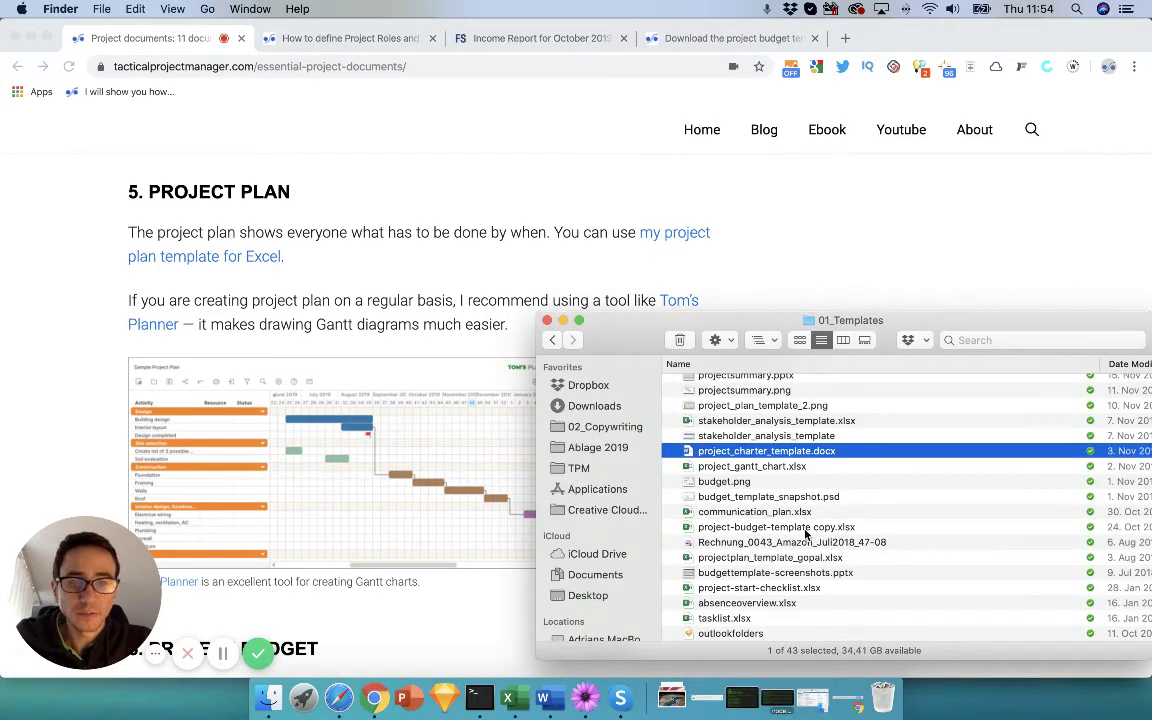
scroll(806, 535, "up", 2)
scroll(806, 535, "down", 2)
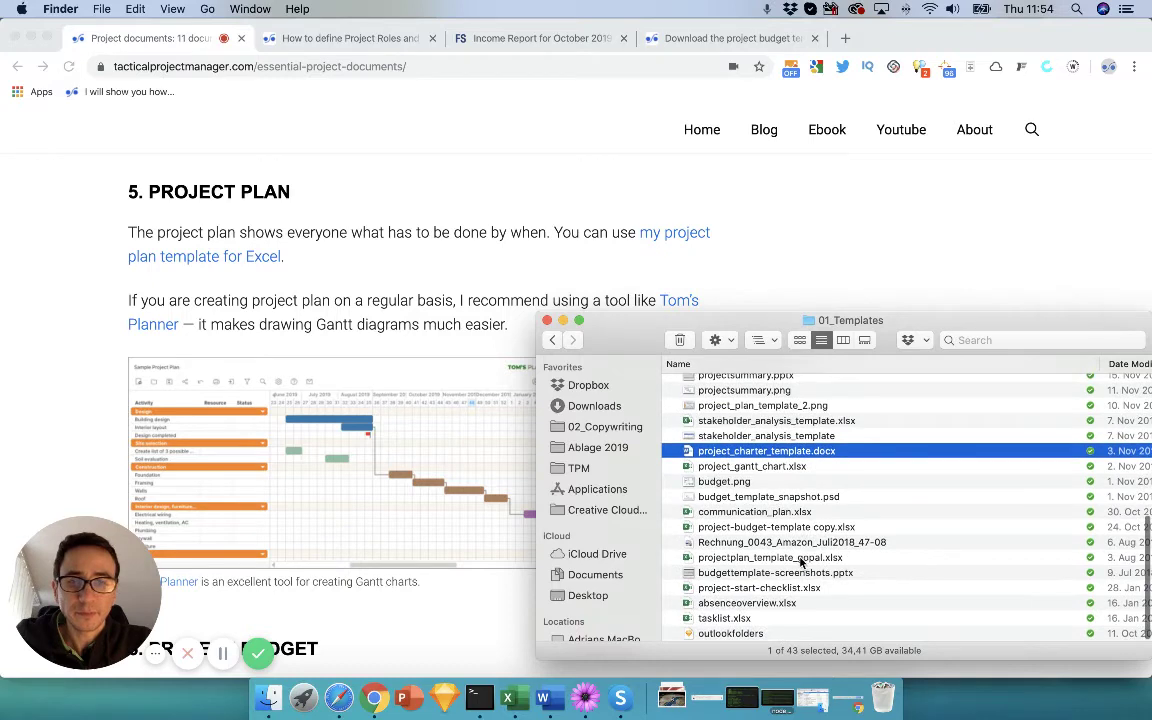
left_click(798, 558)
double_click(798, 560)
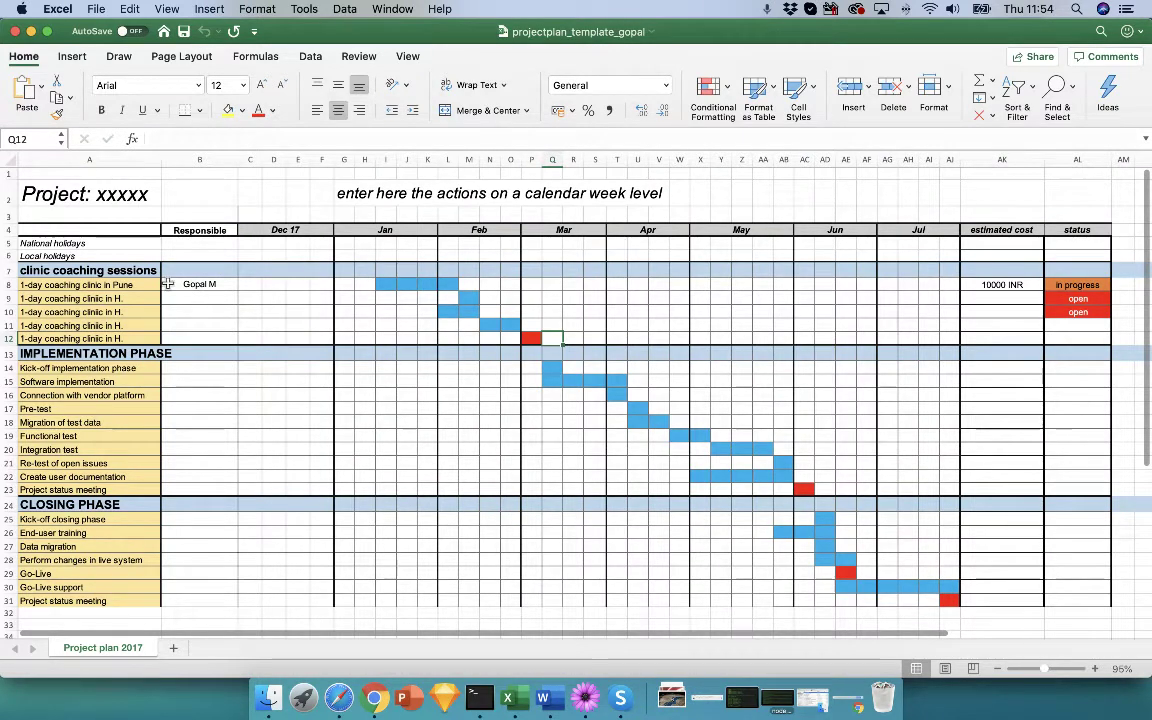
Step: Examine the project plan template's task lists by phase and their Gantt bars across the calendar weeks
left_click_drag(75, 285, 76, 490)
left_click(72, 312)
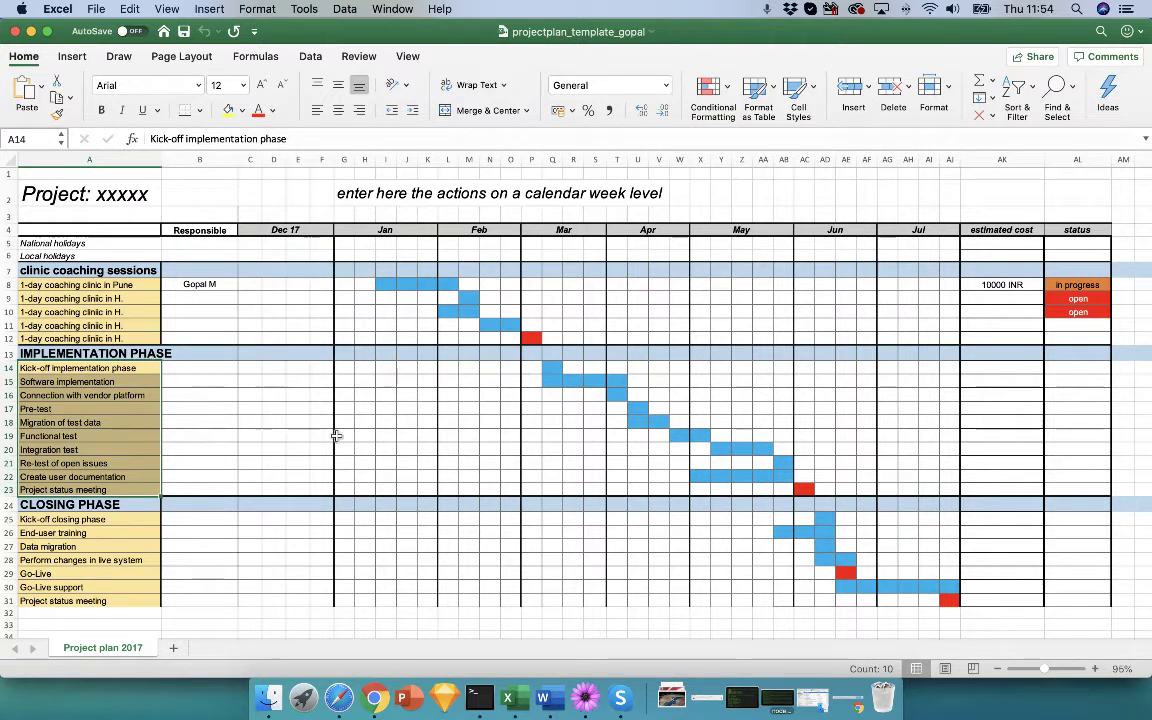
left_click(365, 449)
left_click_drag(550, 394, 589, 390)
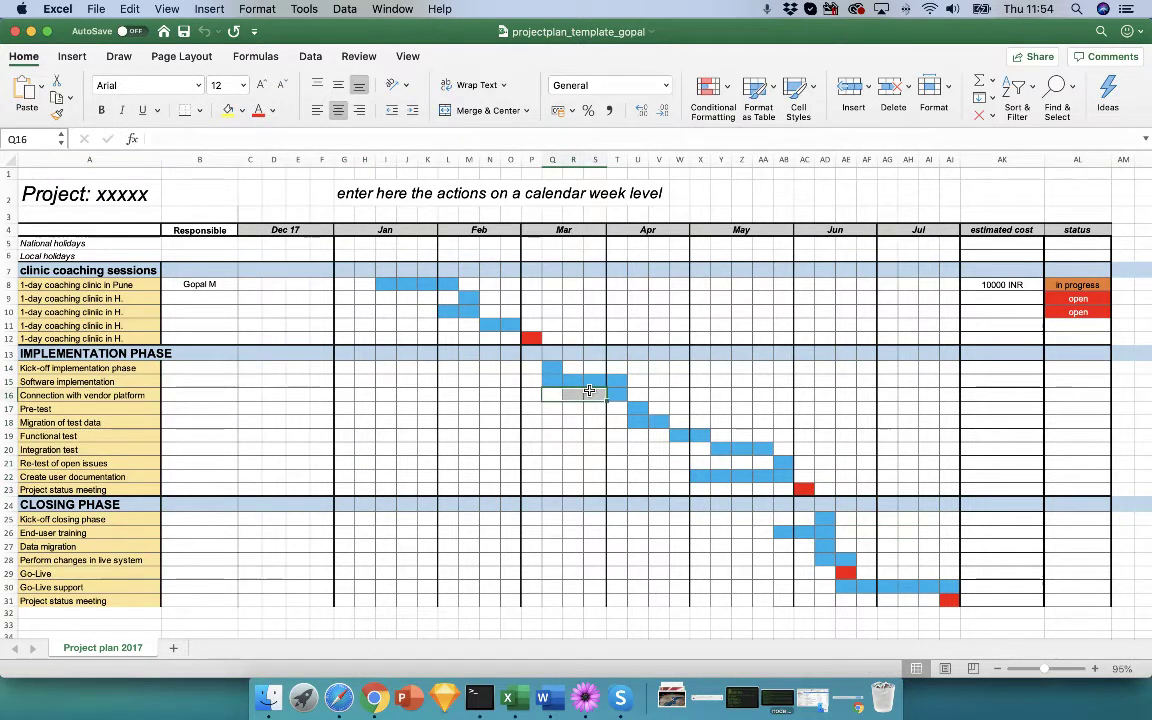
left_click(679, 421)
scroll(751, 465, "down", 3)
scroll(560, 290, "up", 3)
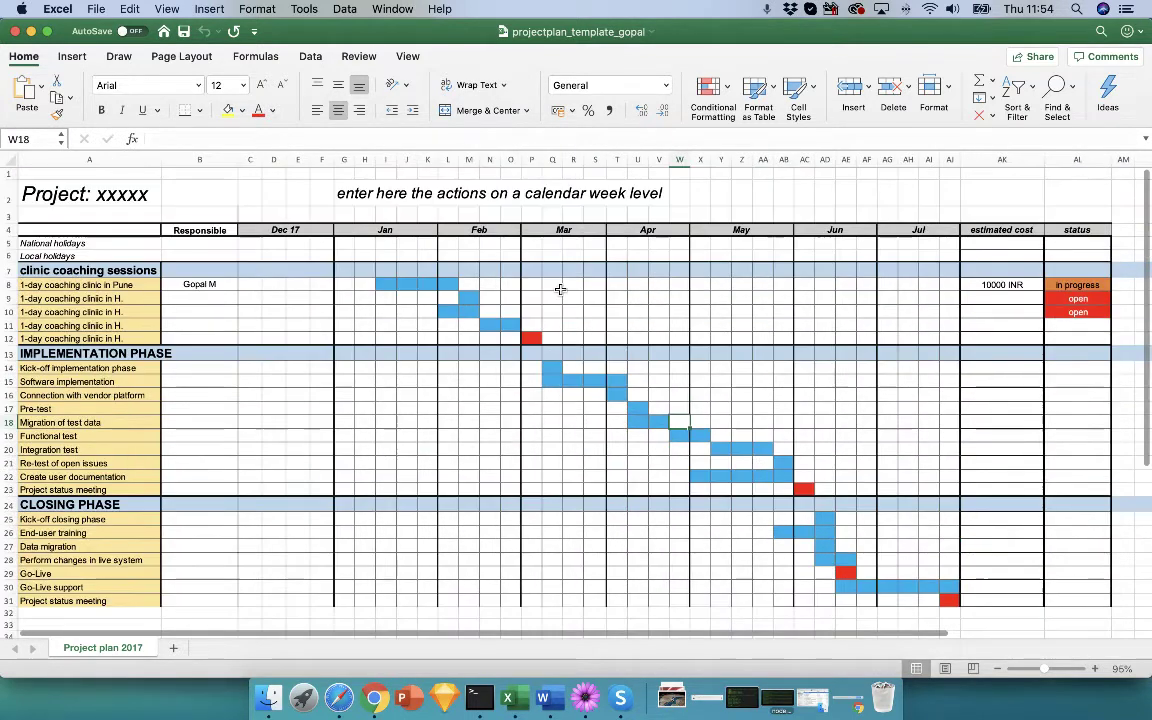
Step: Close the project plan template, return to the article in Chrome and open its Tom's Planner link
left_click(15, 33)
left_click(300, 258)
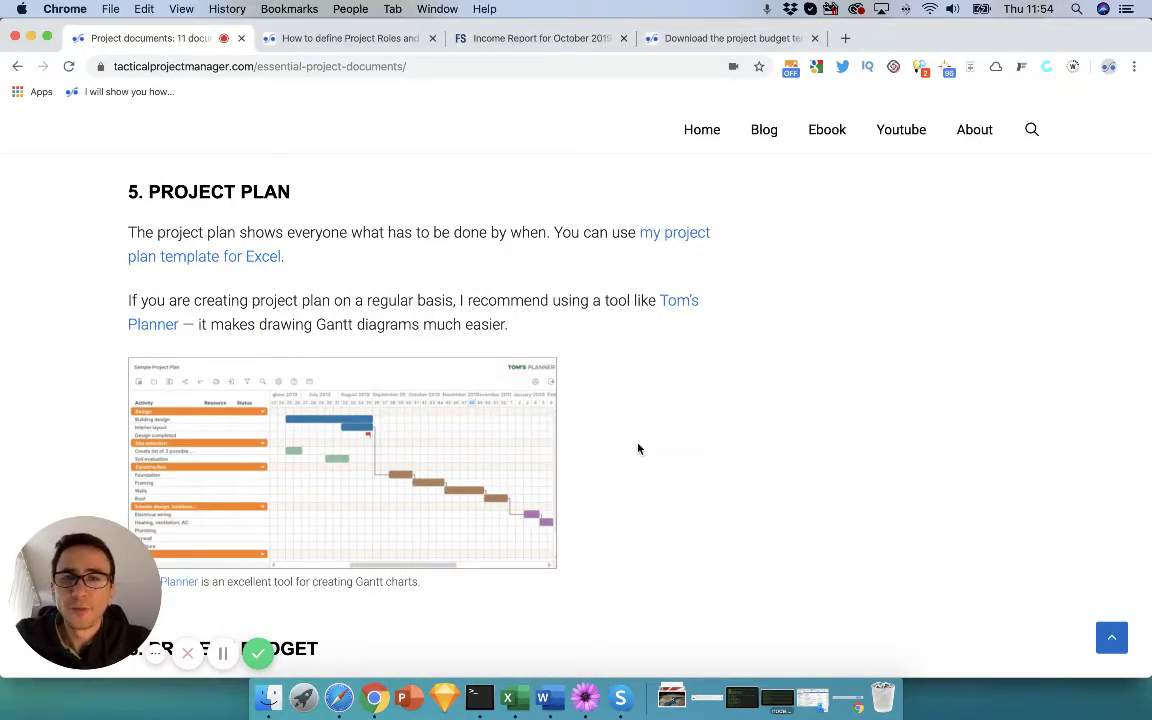
scroll(638, 448, "down", 1)
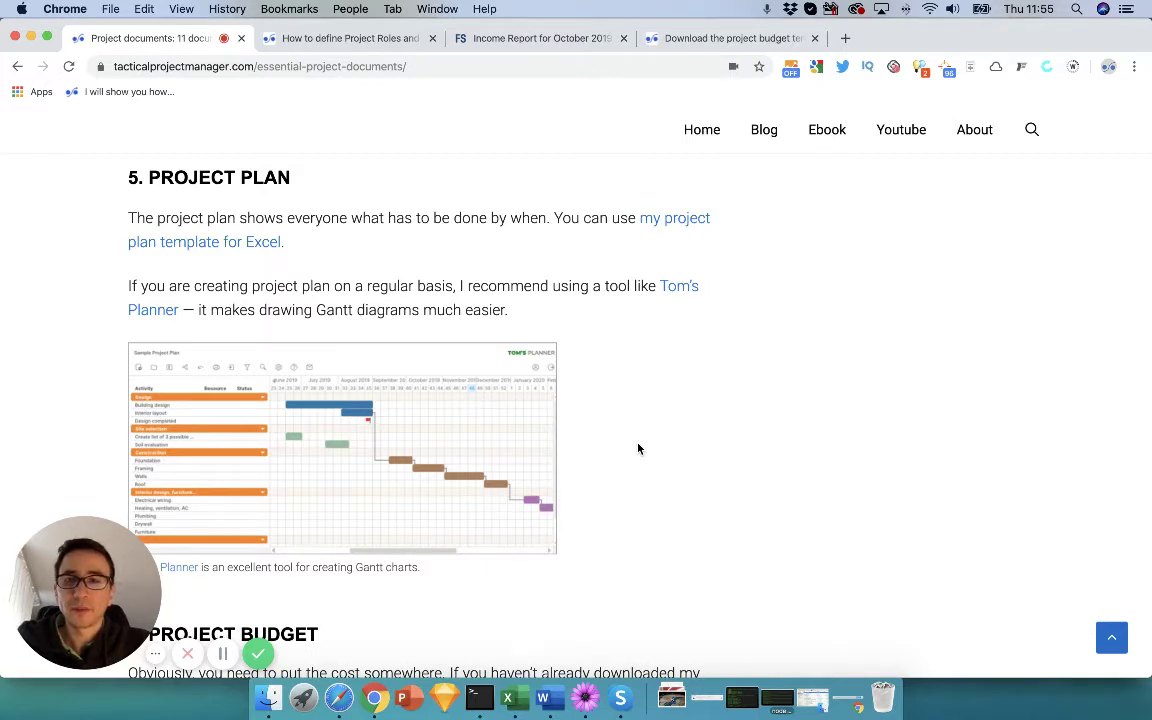
left_click(679, 287)
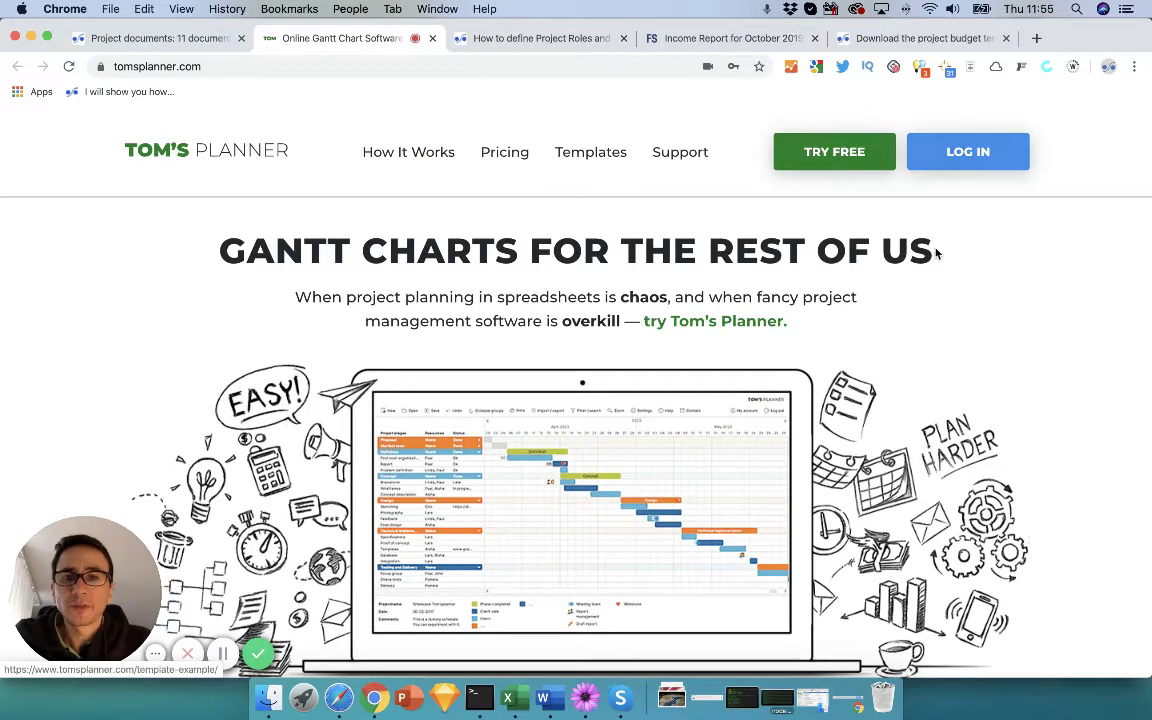
Step: Review the Tom's Planner pricing page, comparing the features and monthly prices of the Professional and Unlimited plans
left_click(507, 153)
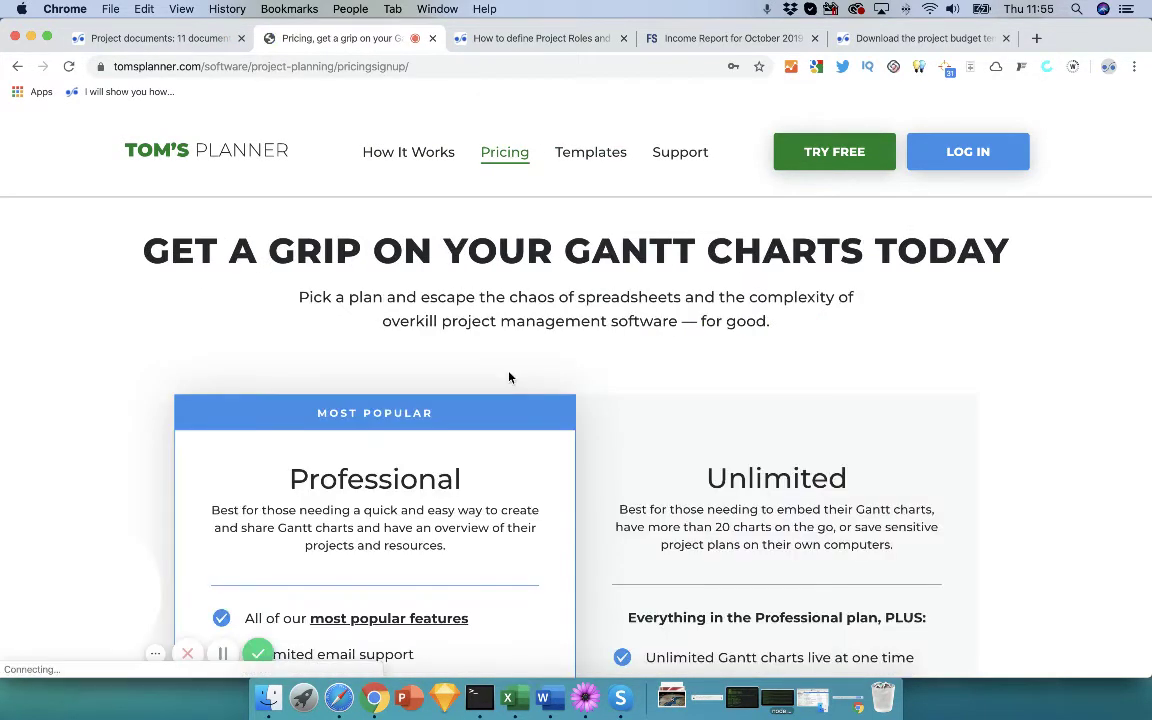
scroll(509, 377, "down", 2)
scroll(509, 377, "down", 1)
scroll(510, 376, "down", 3)
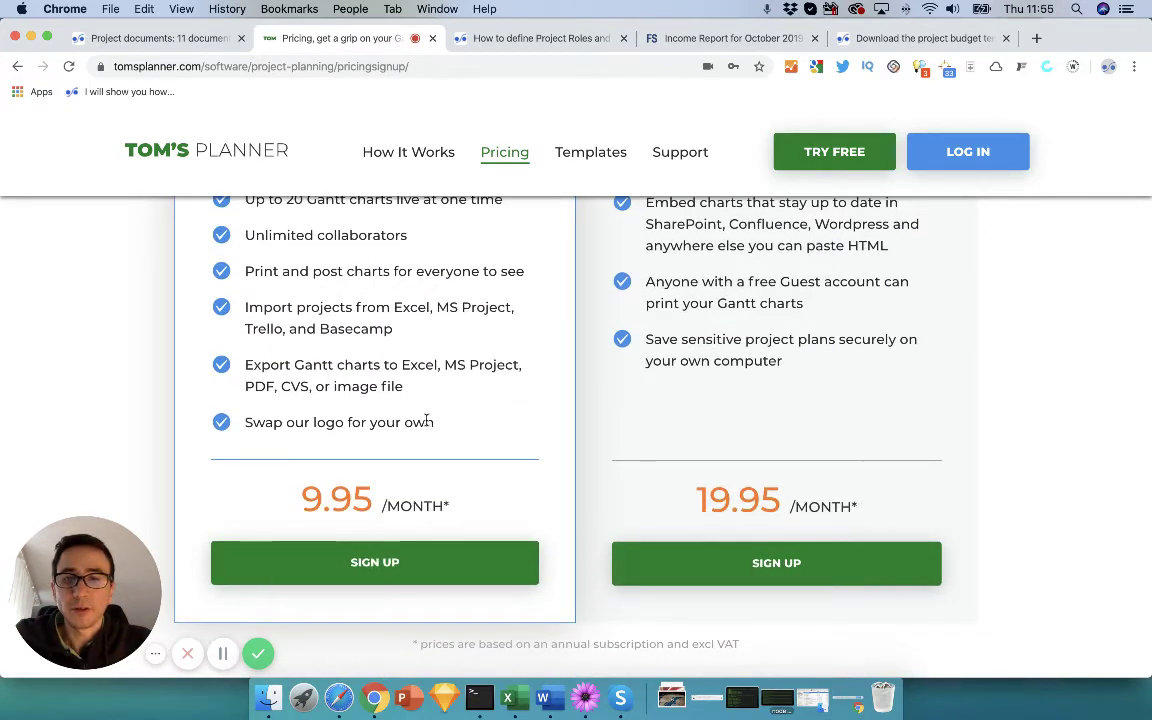
scroll(486, 385, "up", 5)
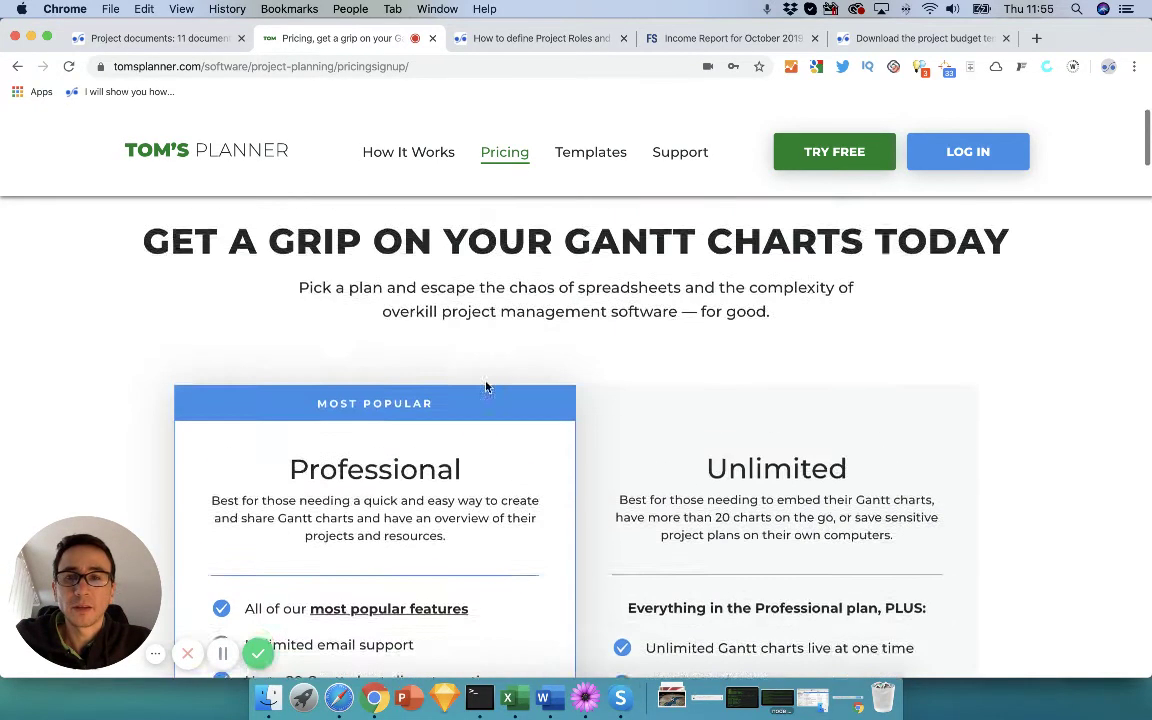
Step: Log in to Tom's Planner and open the Sample Project Plan from the online schedules
left_click(952, 160)
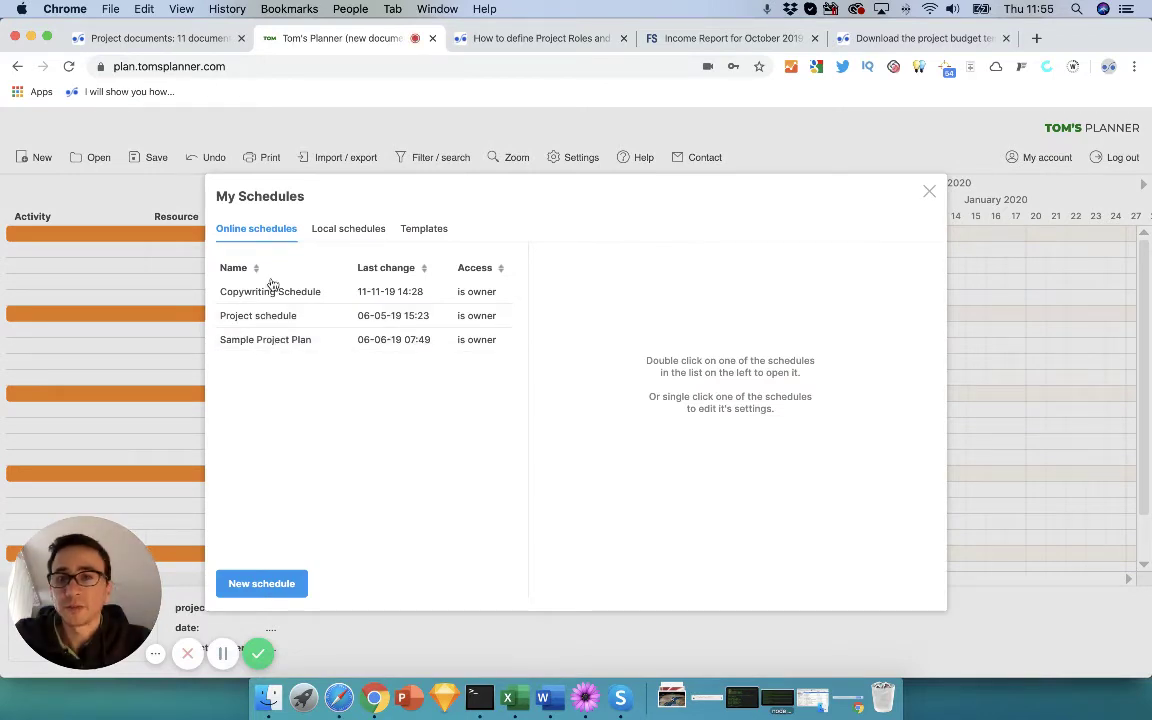
left_click(262, 343)
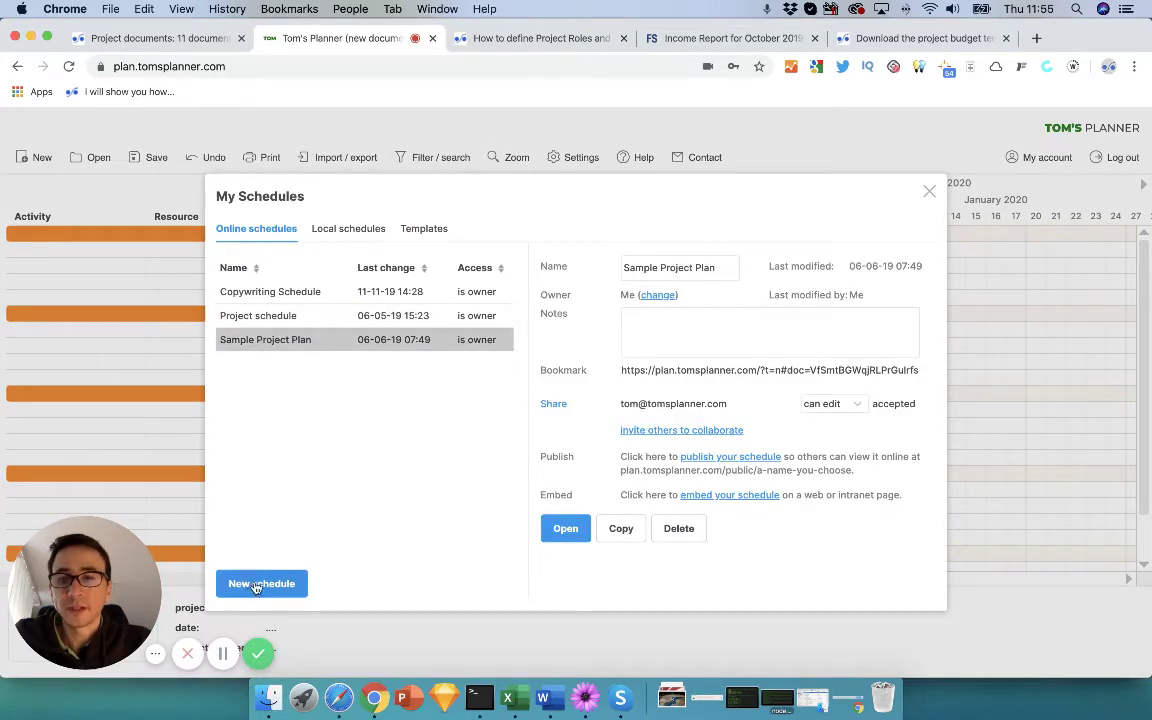
left_click(565, 530)
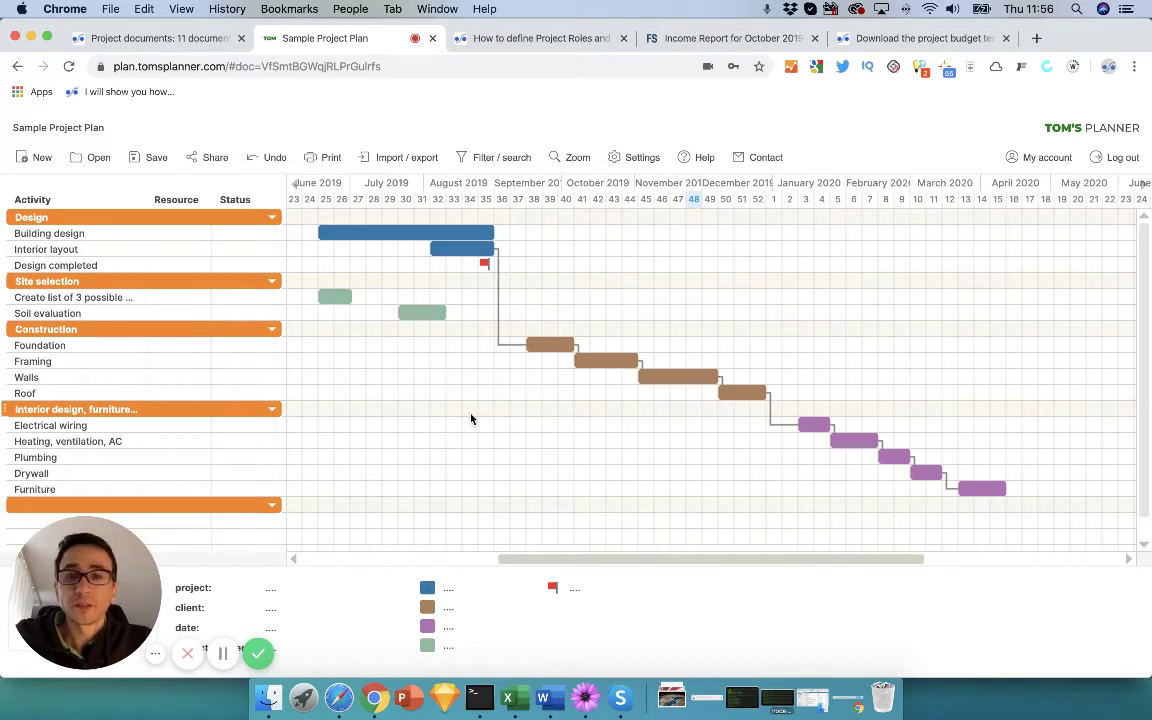
Step: Examine the Sample Project Plan's Gantt chart and check its sharing and collaboration options
scroll(471, 419, "down", 1)
scroll(471, 419, "up", 1)
scroll(471, 419, "left", 1)
scroll(471, 419, "left", 1)
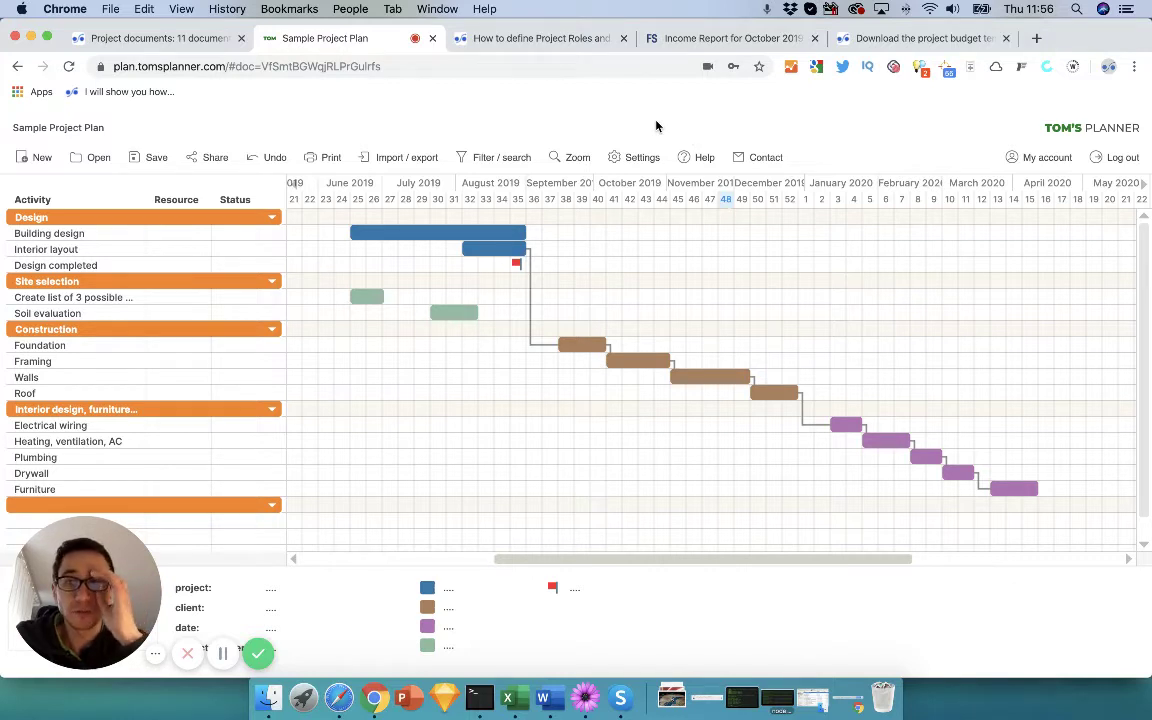
left_click(212, 157)
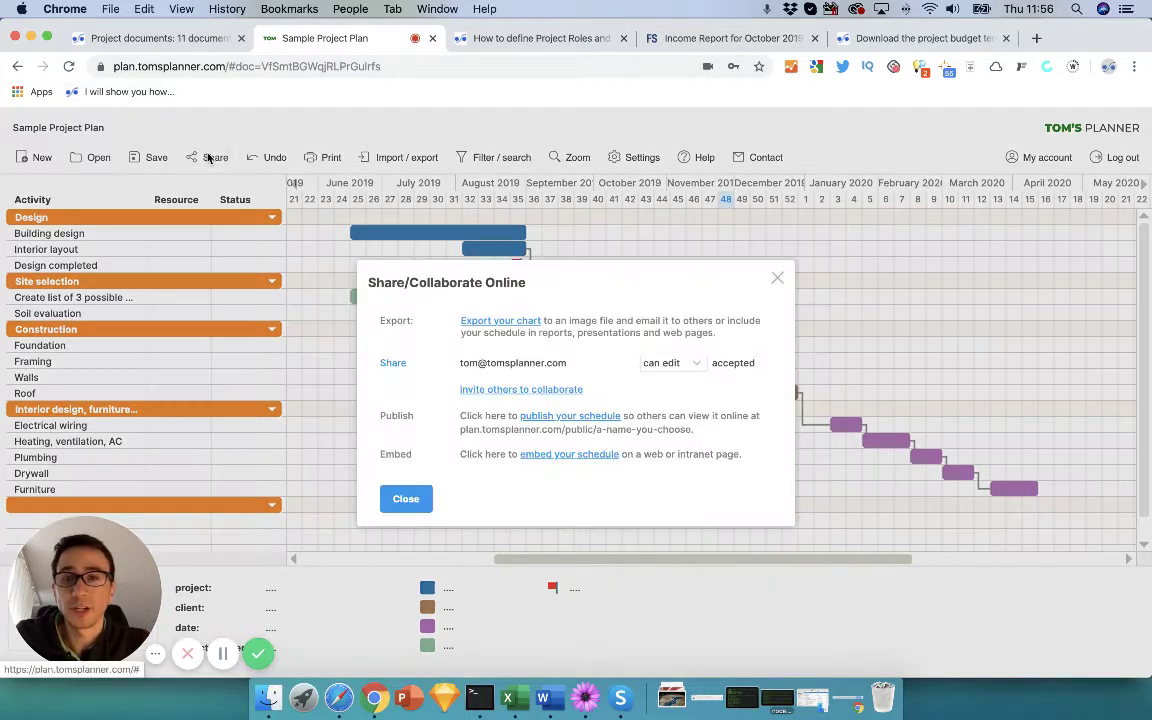
left_click(403, 497)
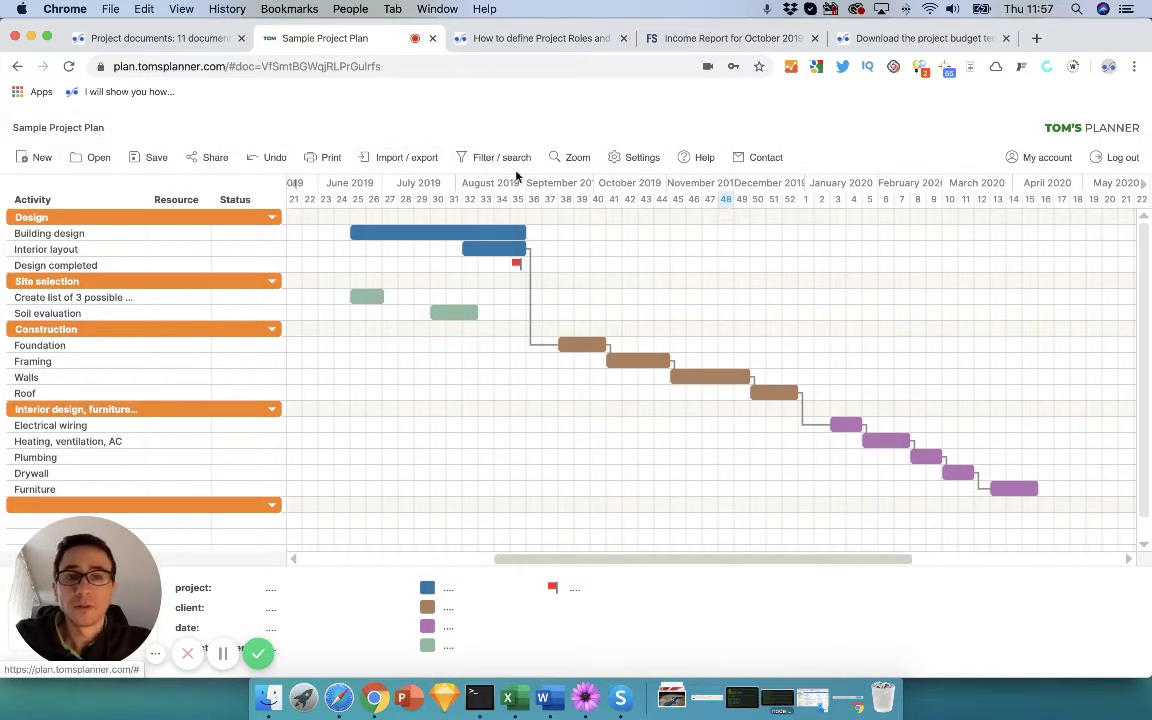
Step: Close the Tom's Planner page and read the article's Project Budget section
left_click(432, 38)
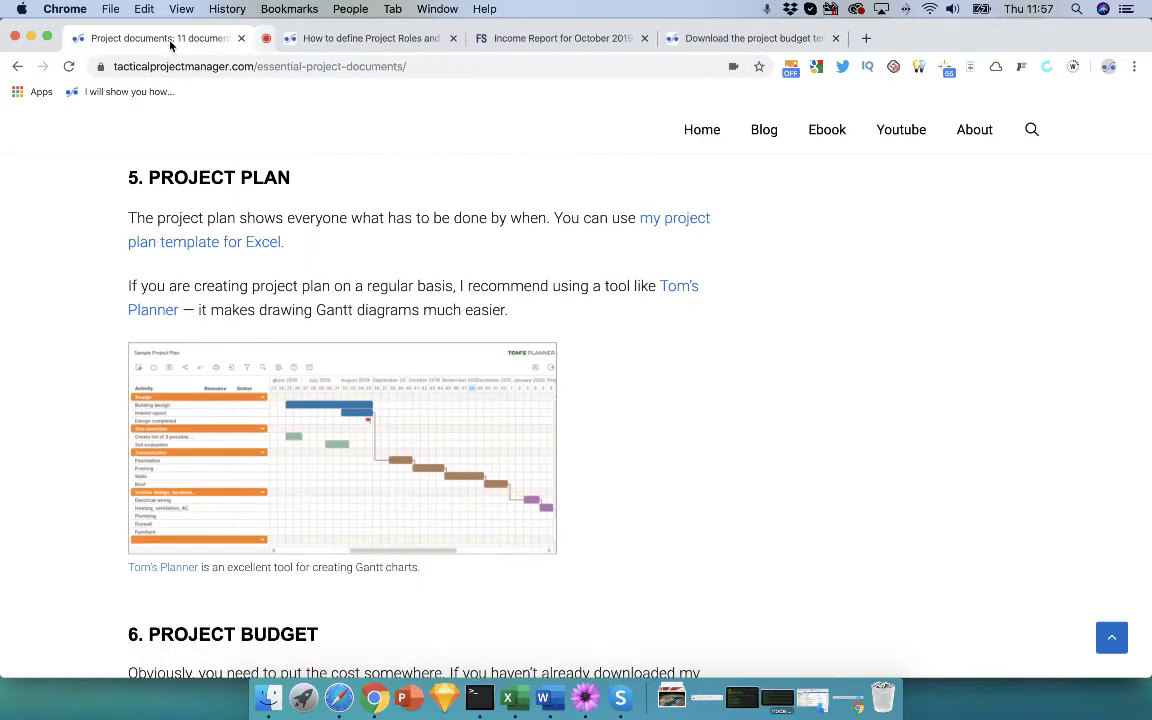
scroll(346, 381, "down", 3)
scroll(346, 381, "down", 5)
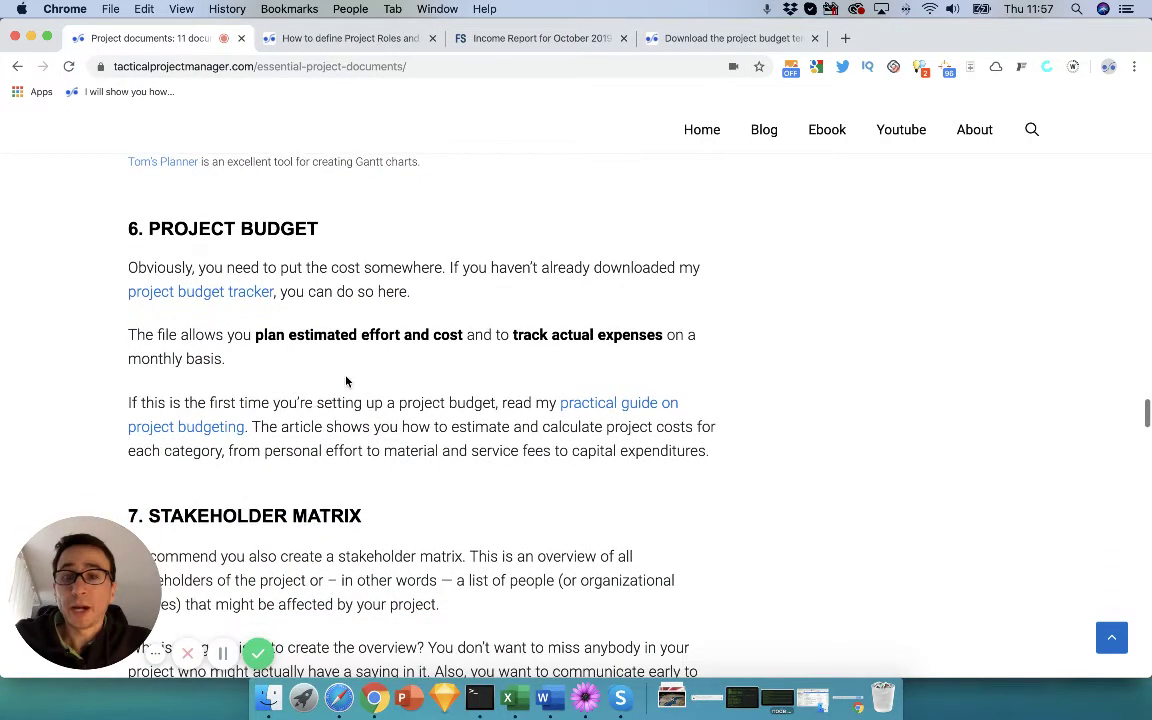
scroll(502, 318, "down", 1)
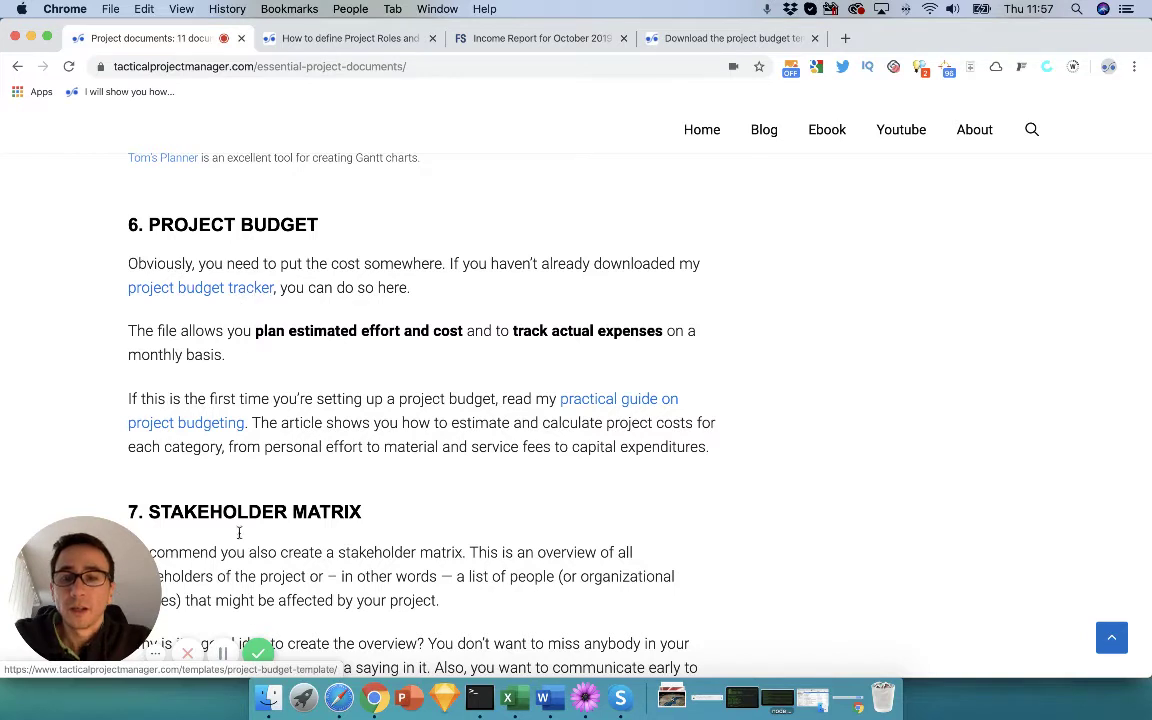
Step: Open project-budget-template copy.xlsx from the 01_Templates folder
left_click(267, 699)
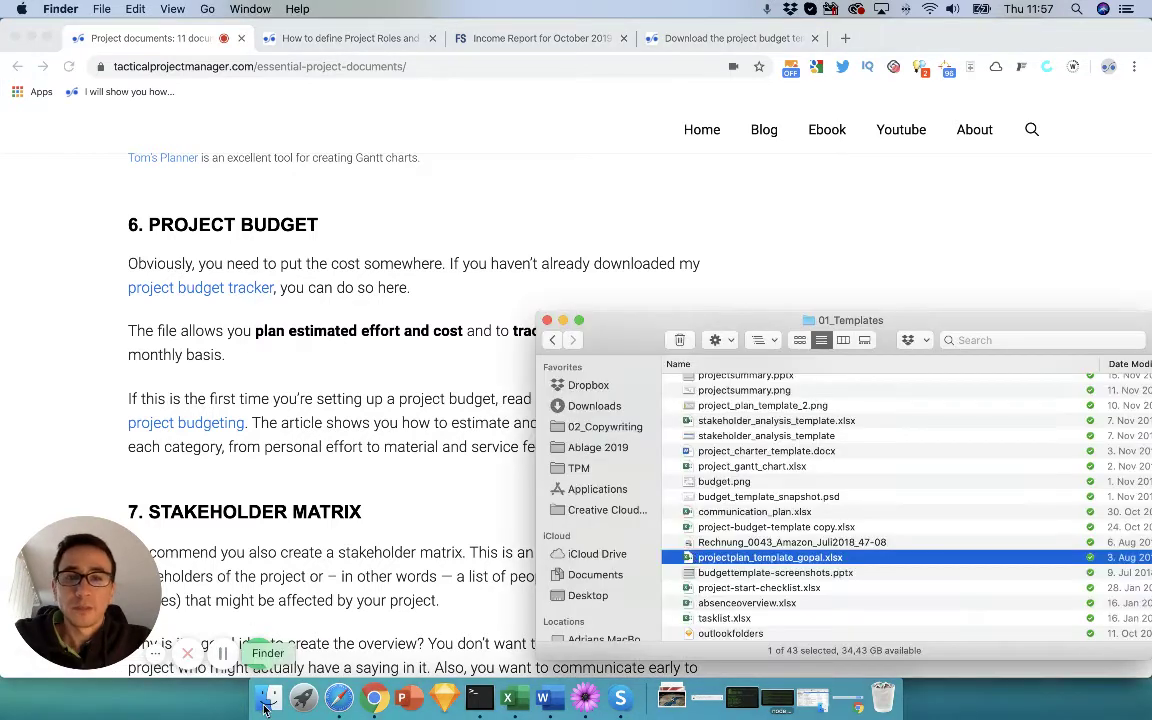
left_click(810, 530)
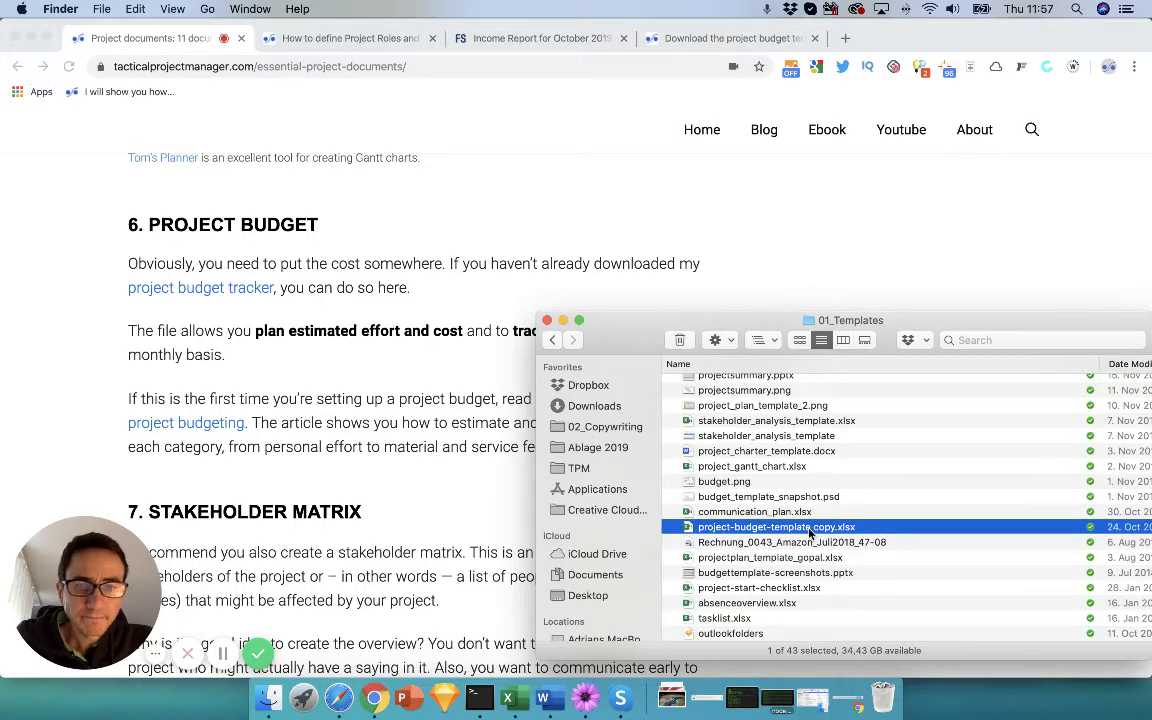
double_click(810, 528)
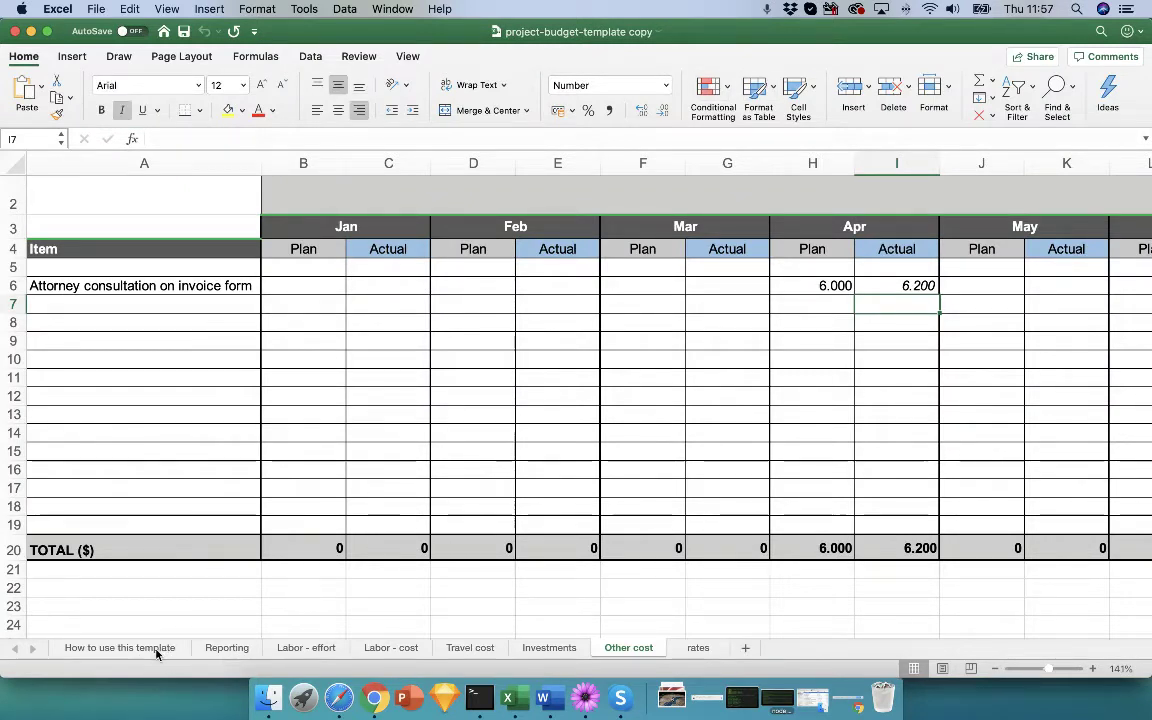
left_click(996, 669)
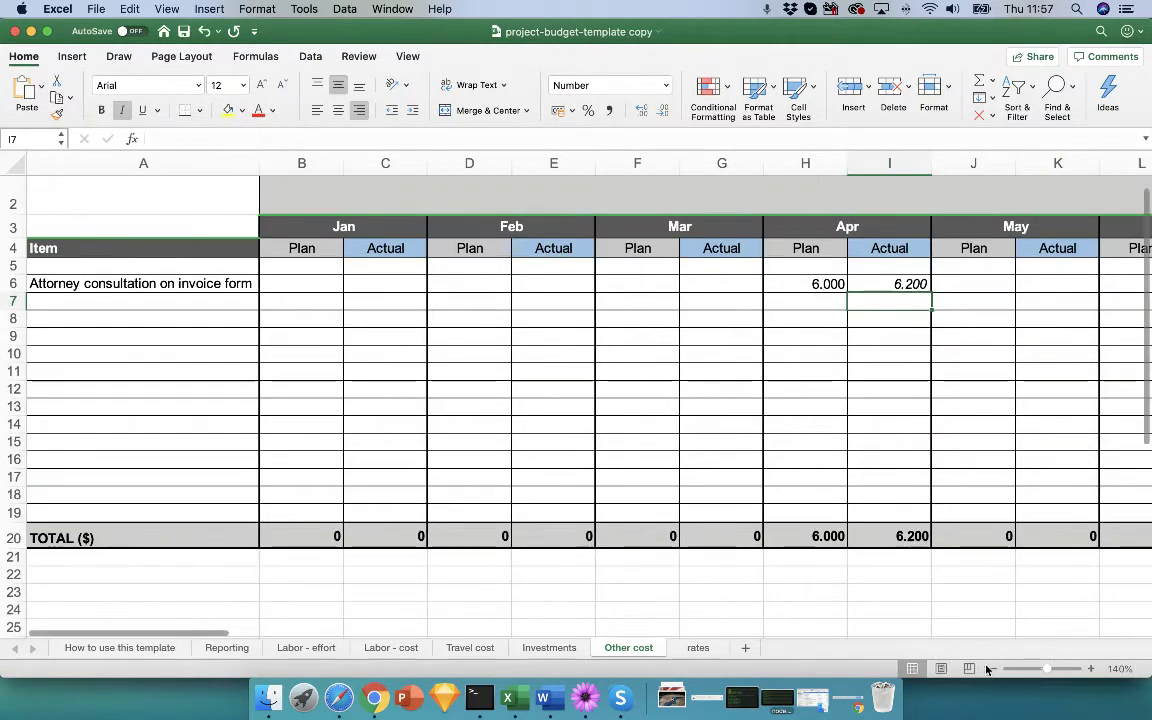
Step: Review the budget template's How to use this template instructions and the Reporting sheet's cost table and chart
left_click(130, 648)
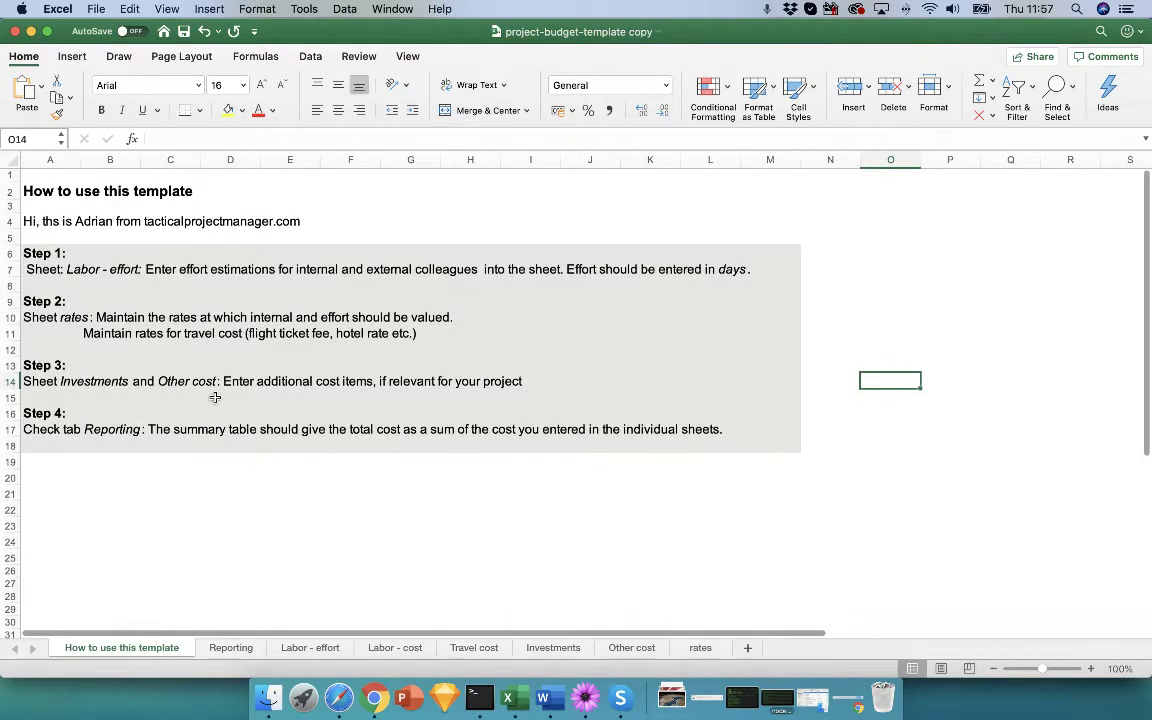
left_click(234, 649)
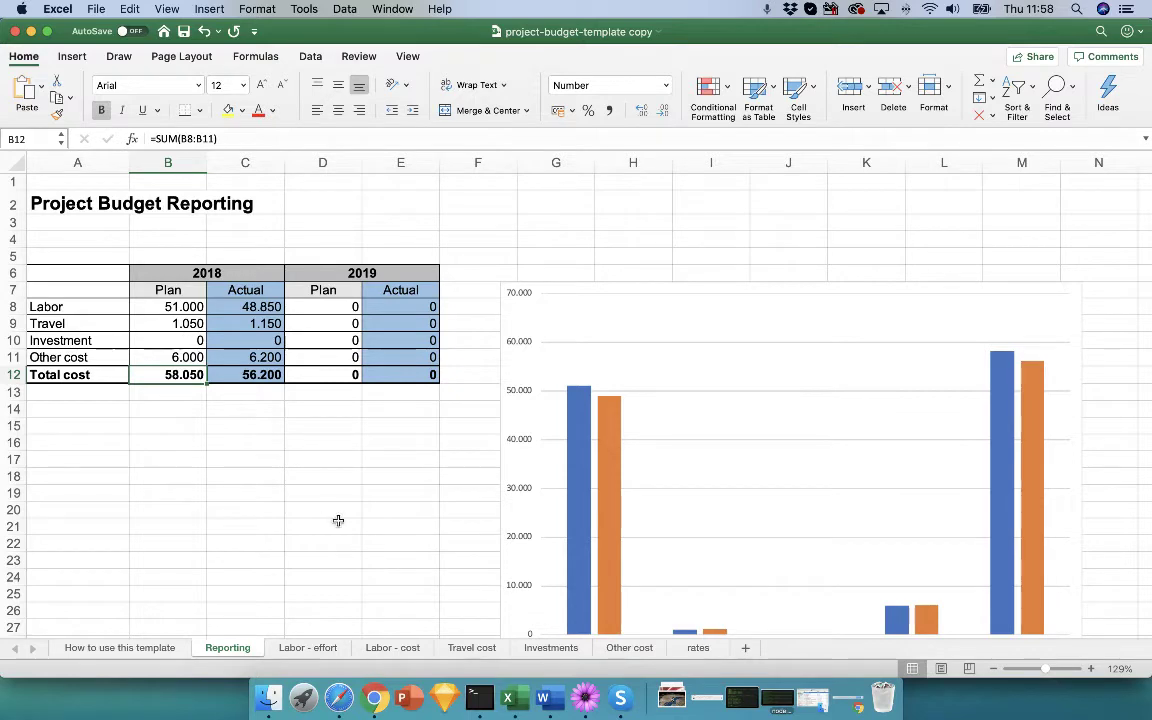
scroll(540, 548, "down", 3)
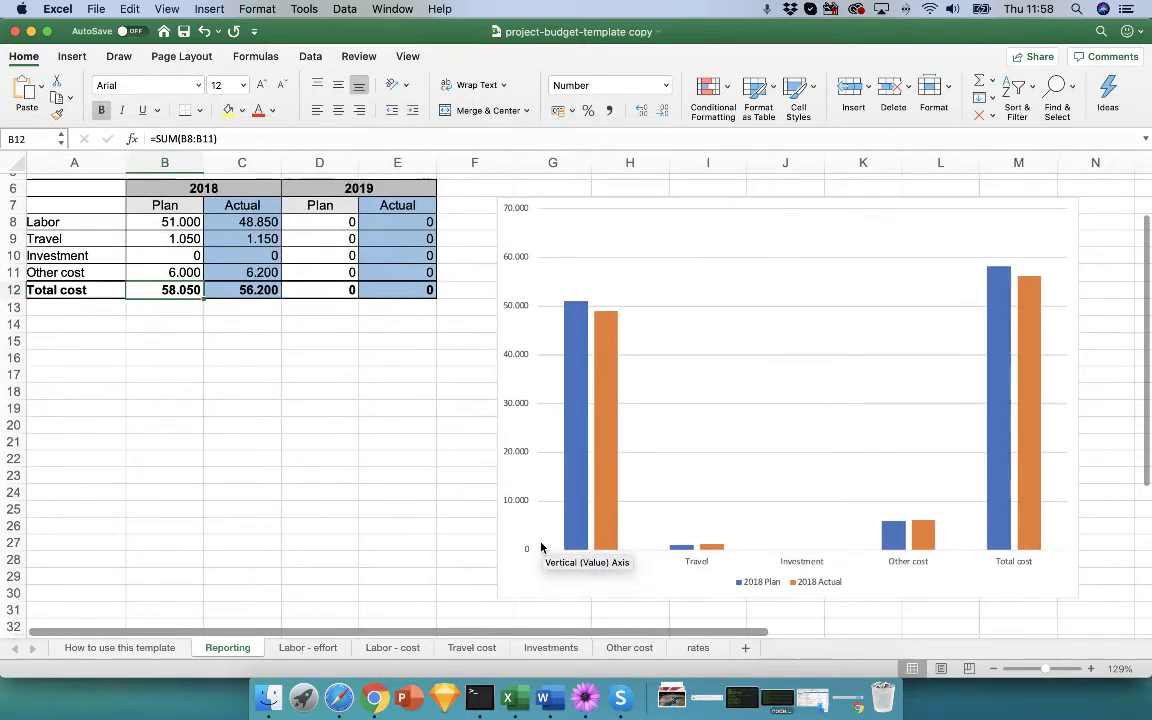
scroll(540, 548, "up", 2)
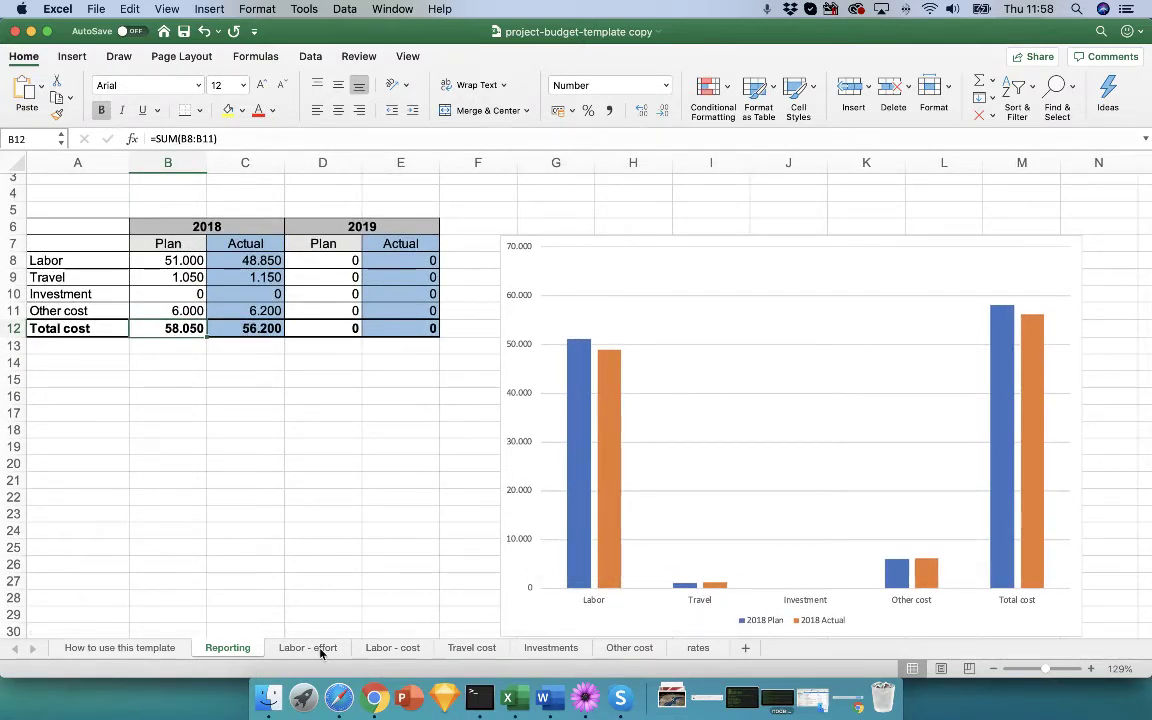
Step: Examine the planned and actual January effort entries per person on the Labor - effort sheet
left_click(321, 649)
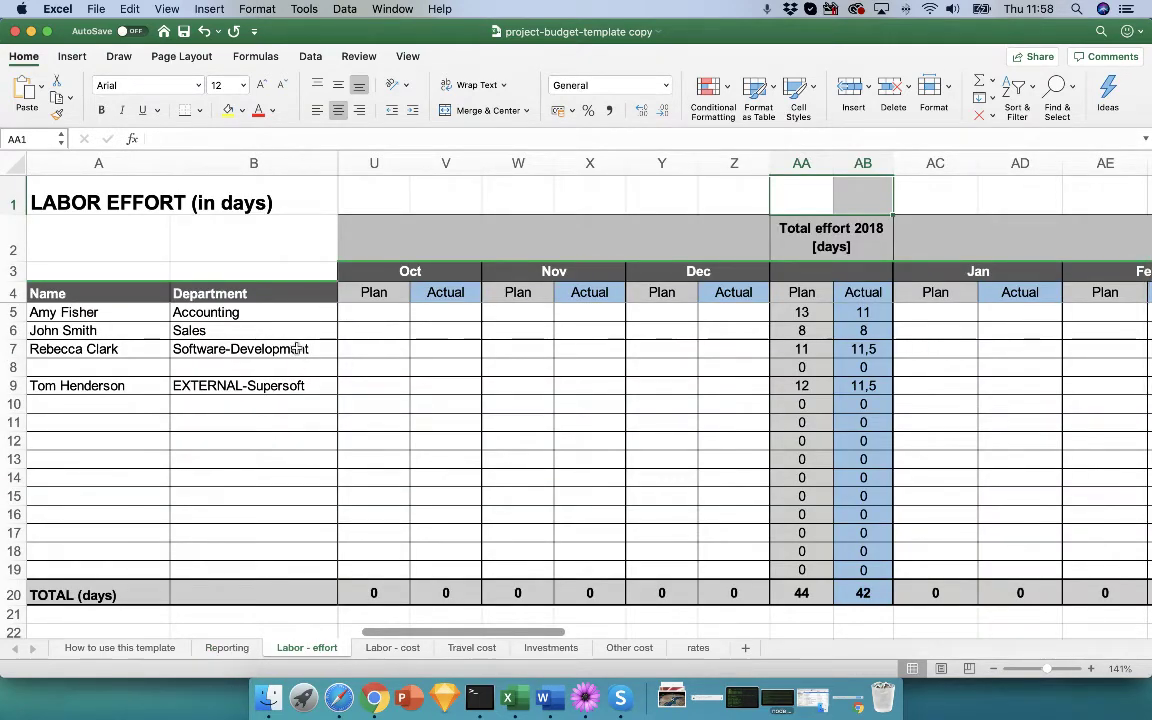
scroll(648, 352, "left", 10)
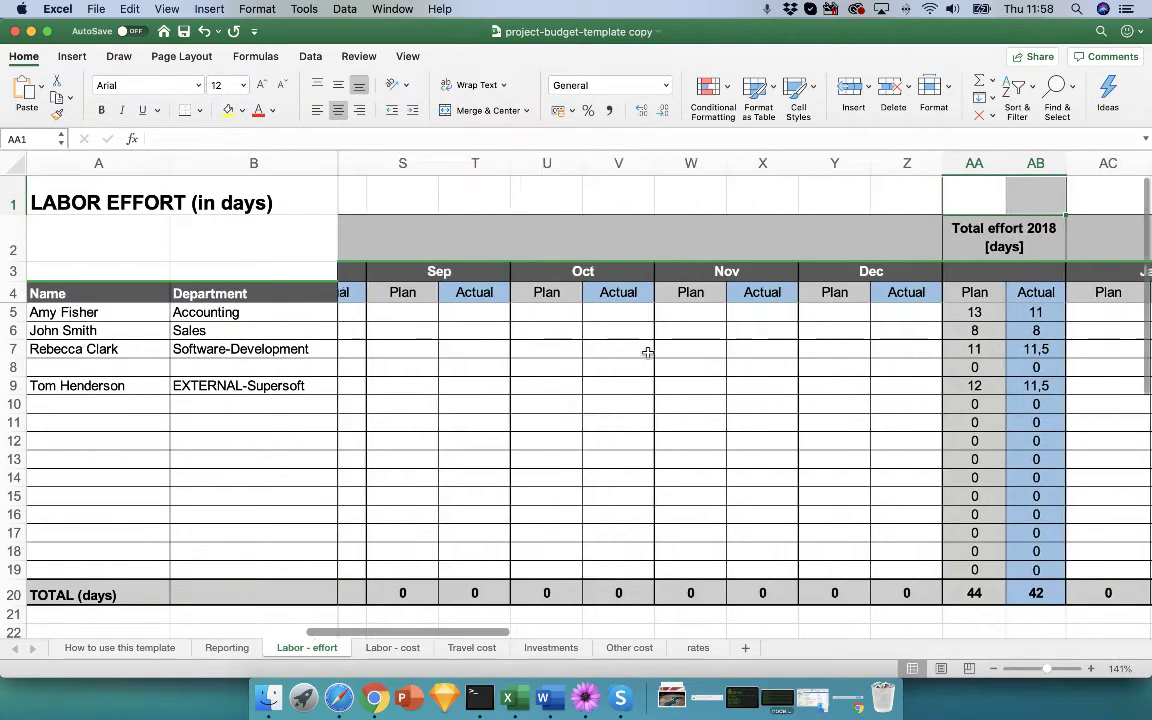
scroll(648, 352, "left", 9)
left_click_drag(390, 312, 389, 385)
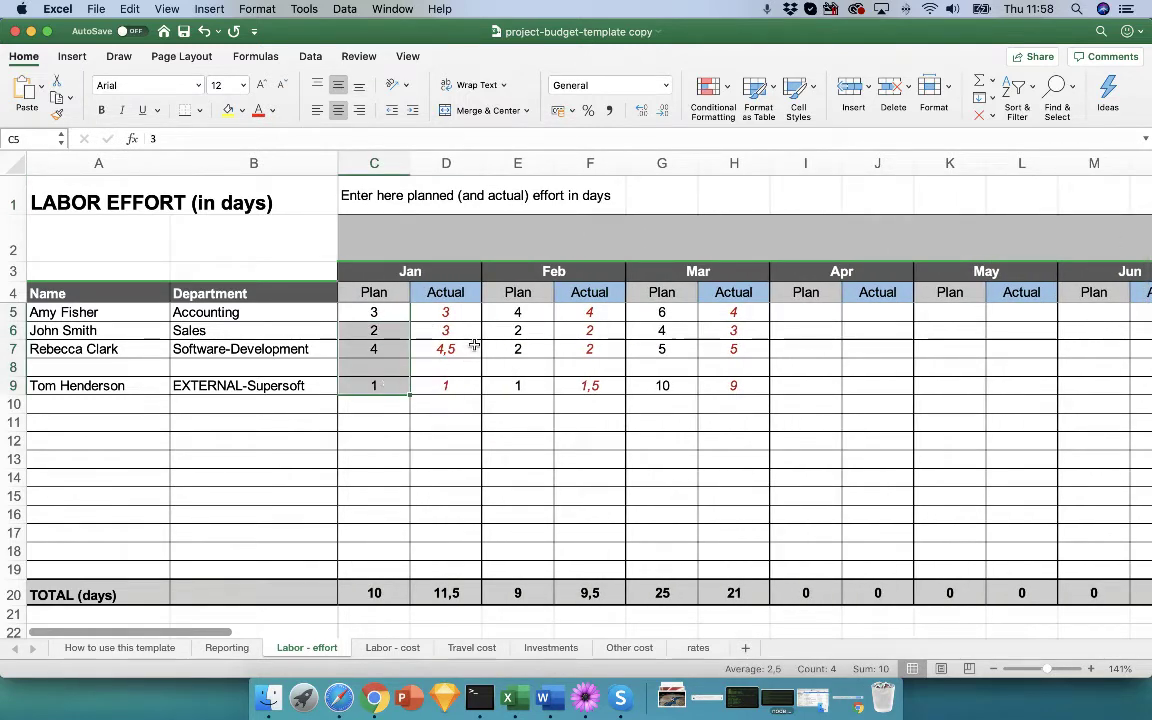
left_click_drag(452, 312, 452, 385)
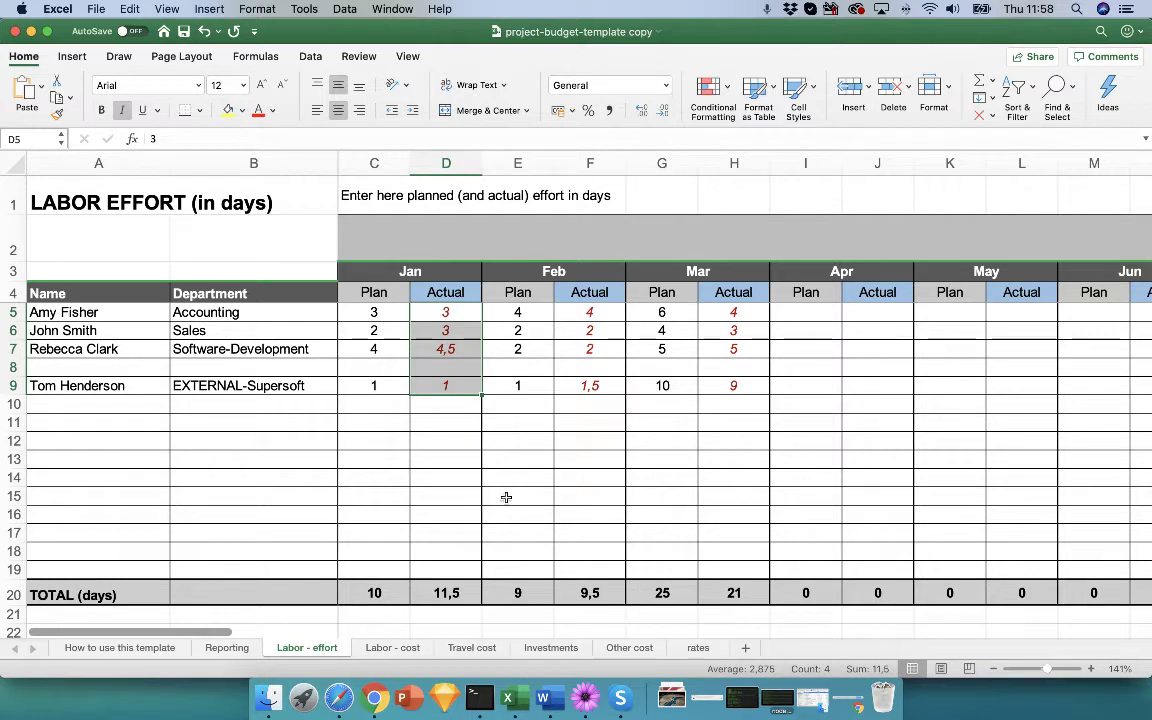
Step: Examine the 2018 total planned and actual effort columns on the Labor - effort sheet
scroll(584, 539, "right", 4)
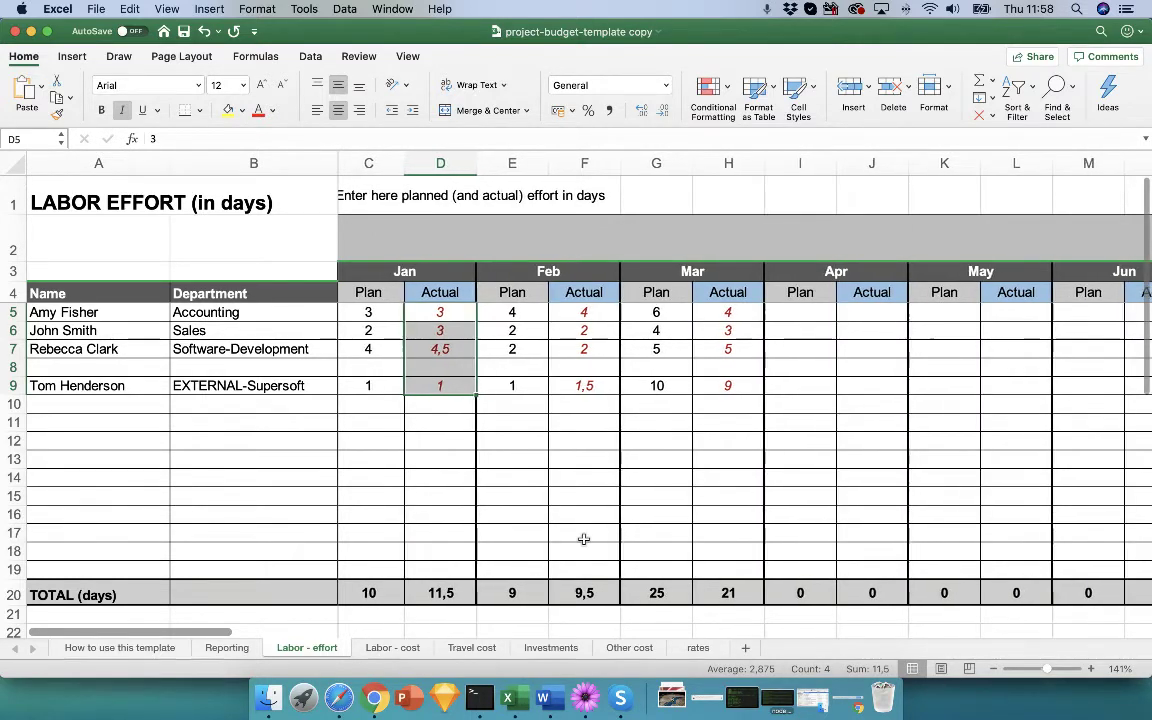
scroll(584, 539, "right", 13)
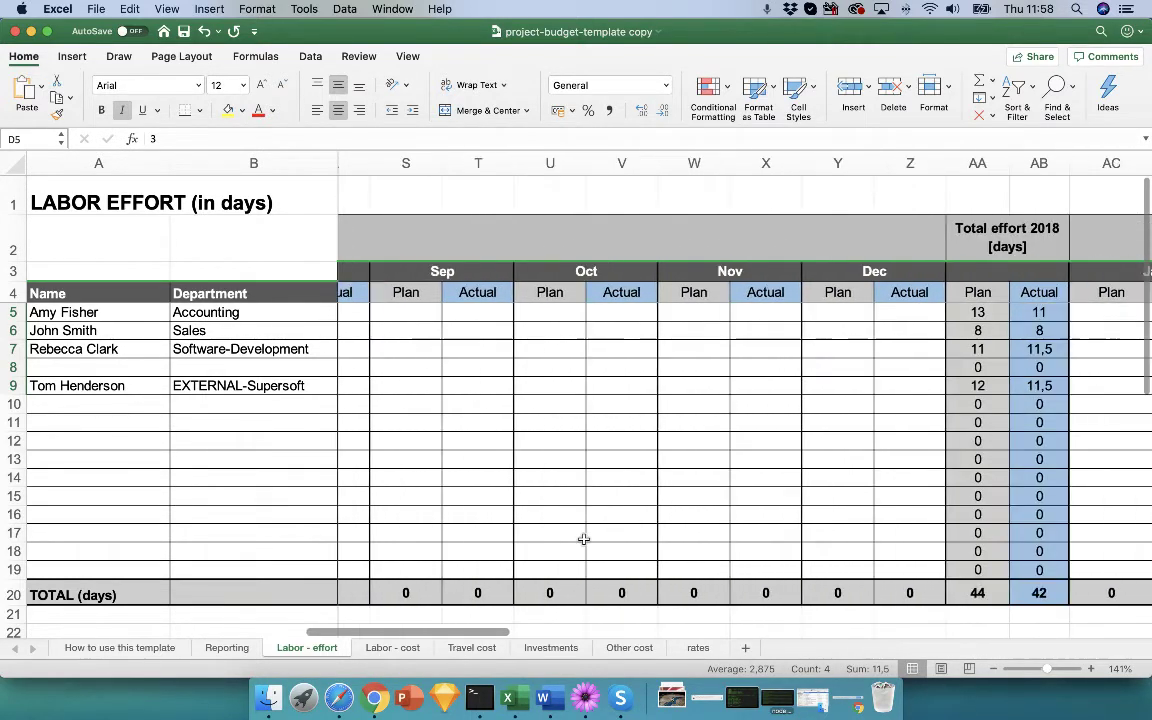
left_click(930, 595)
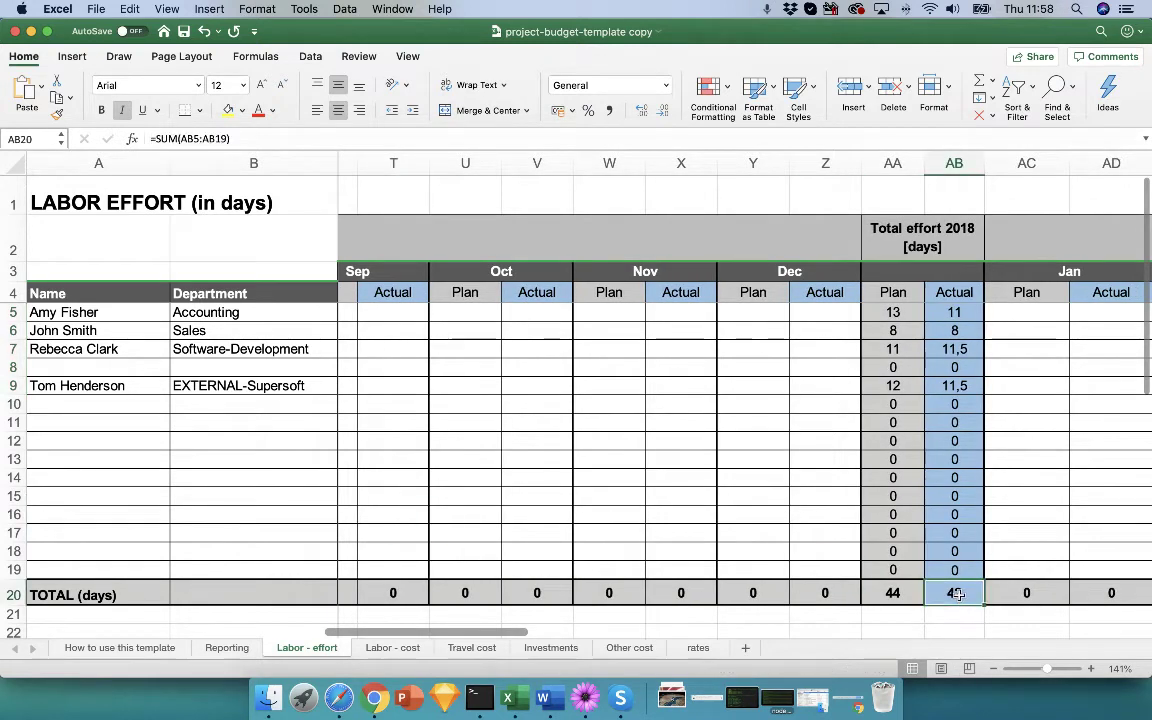
left_click(900, 595)
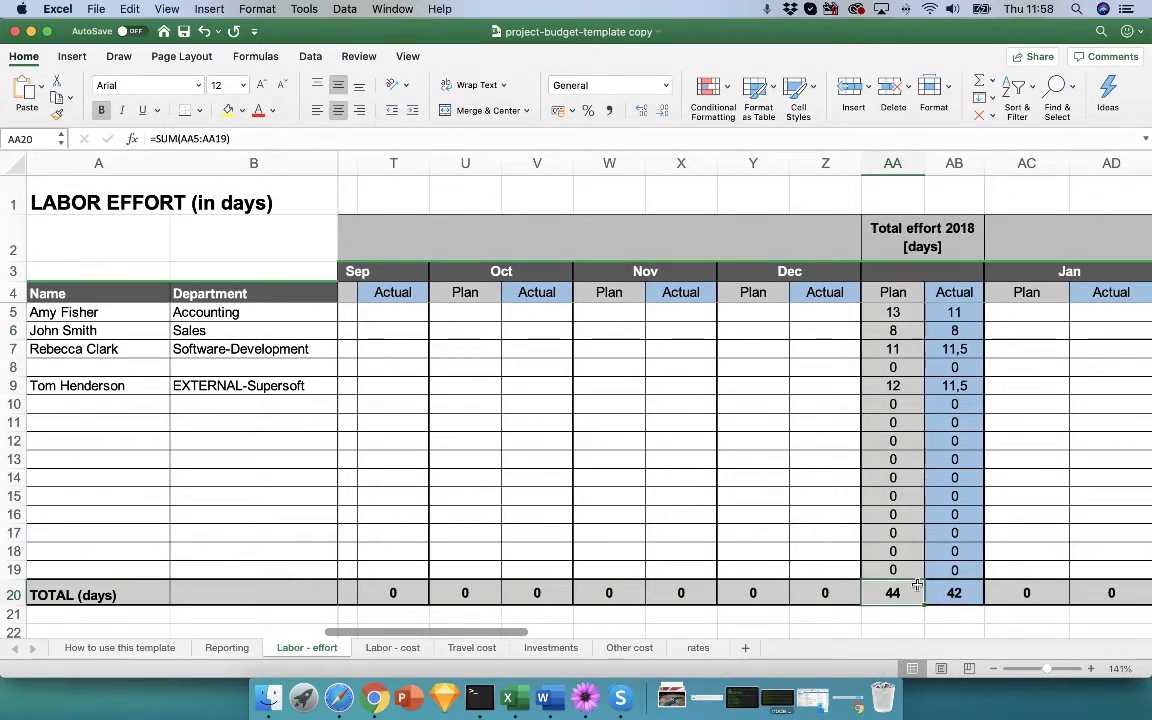
left_click(950, 593)
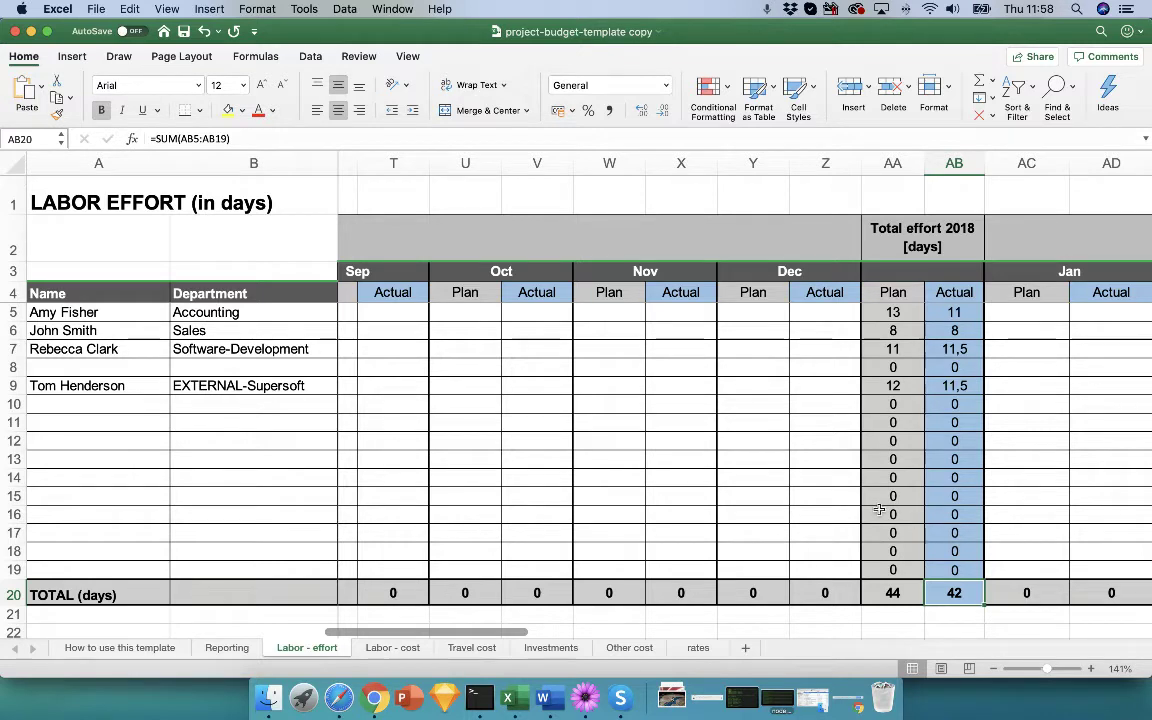
Step: Review the Labor - cost sheet and the daily labor rates per department on the rates sheet
left_click(378, 648)
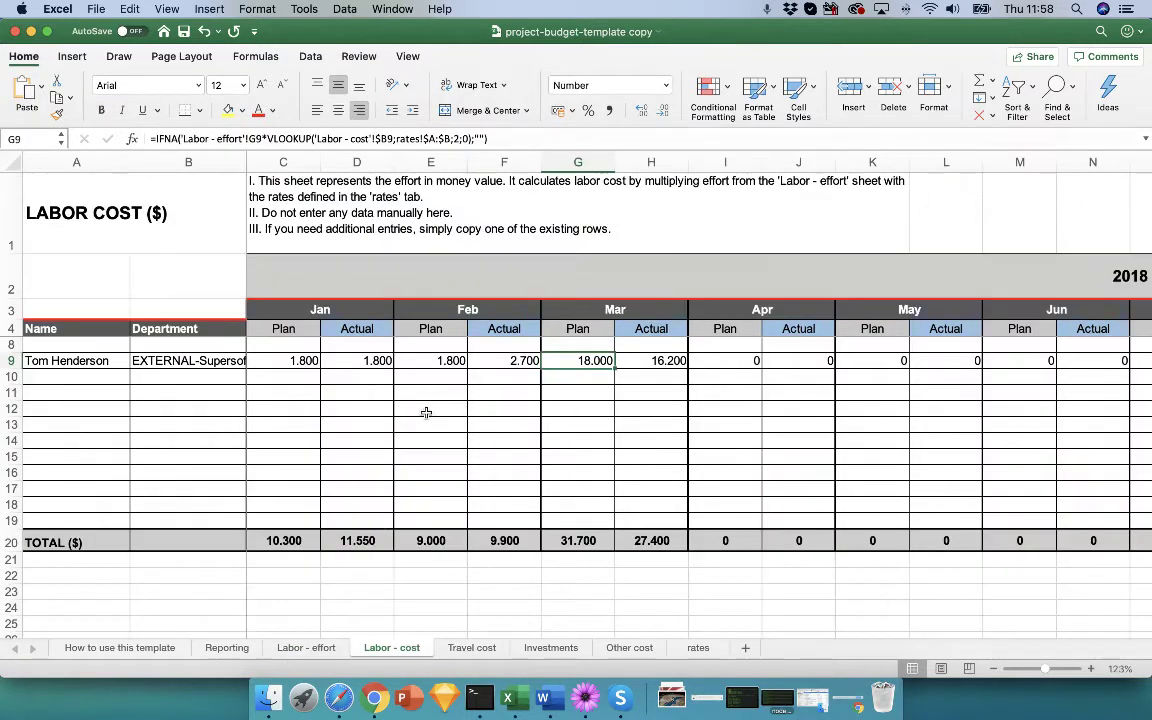
left_click(698, 651)
left_click(273, 306)
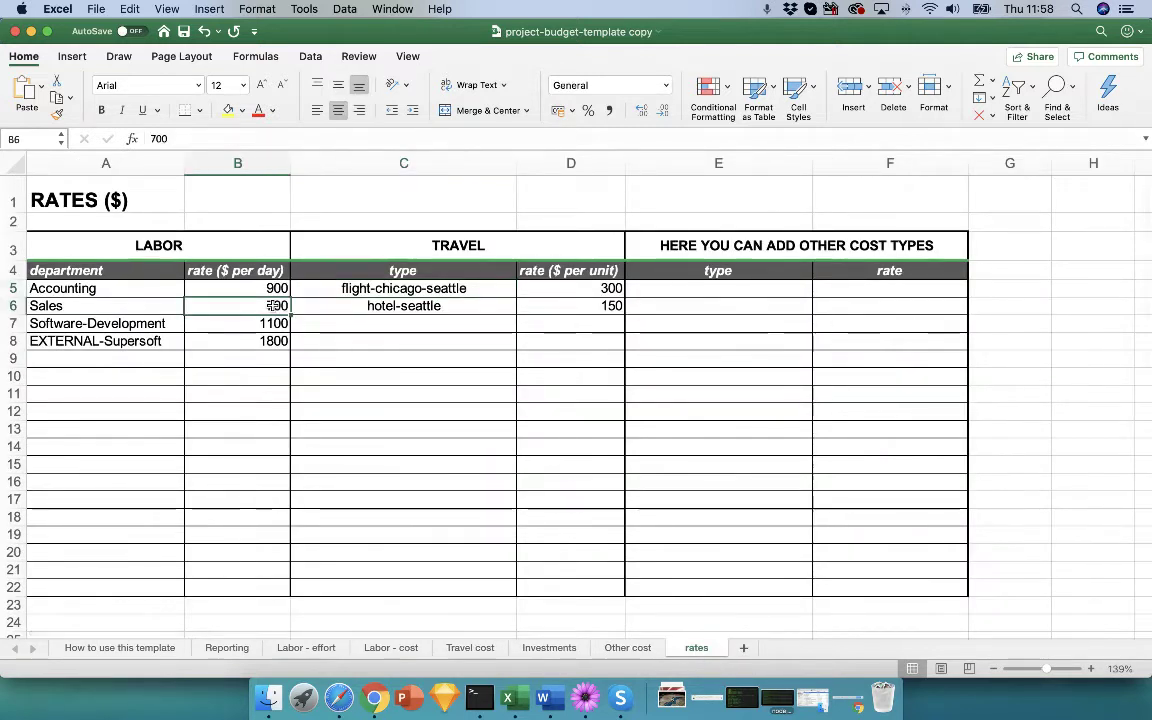
key("Down")
left_click(265, 305)
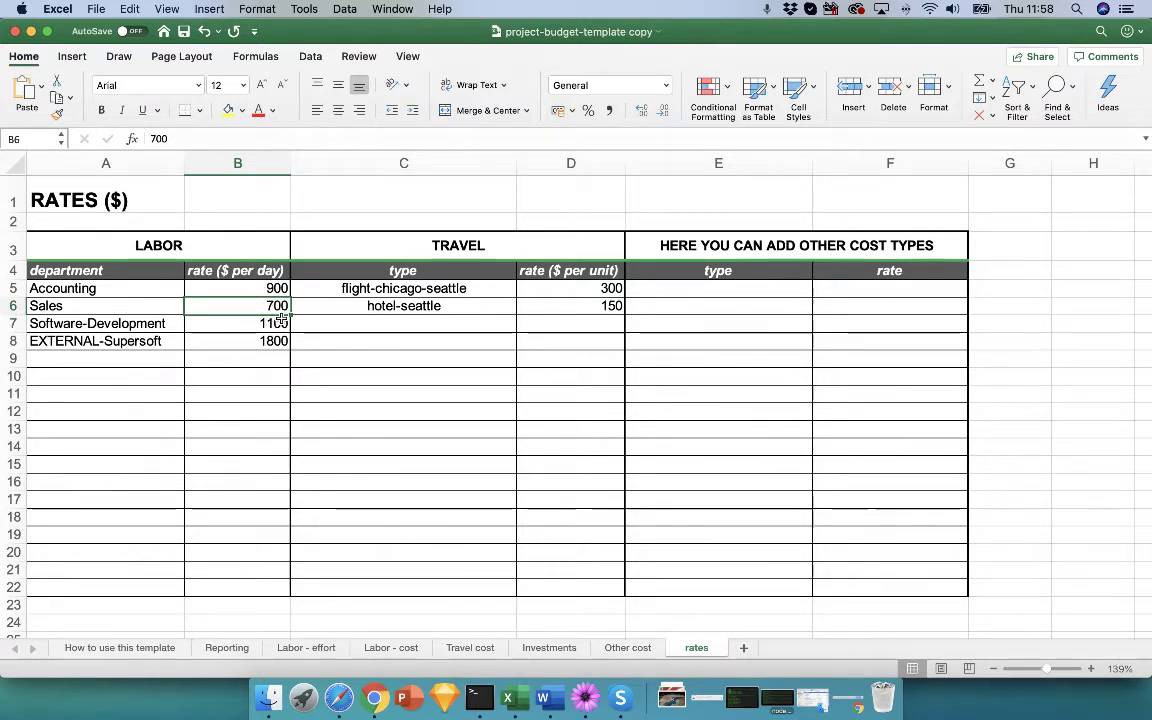
key("Up")
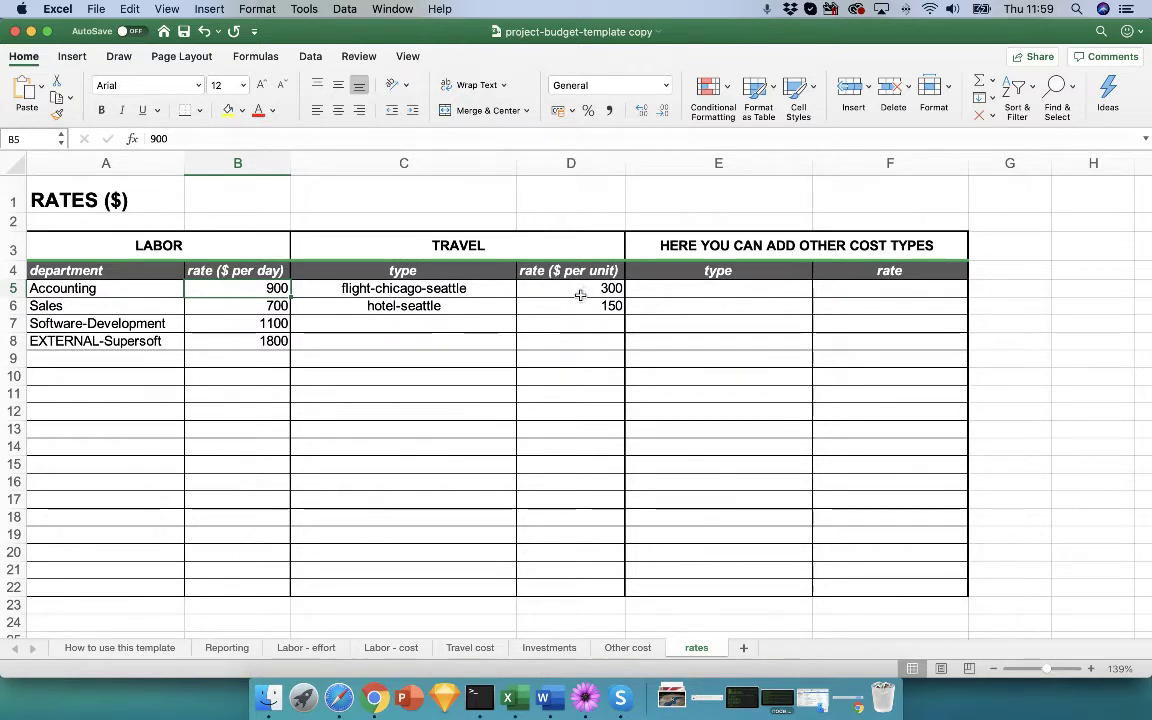
Step: Look through the Travel cost, Investments and Other cost sheets of the budget template
left_click(469, 648)
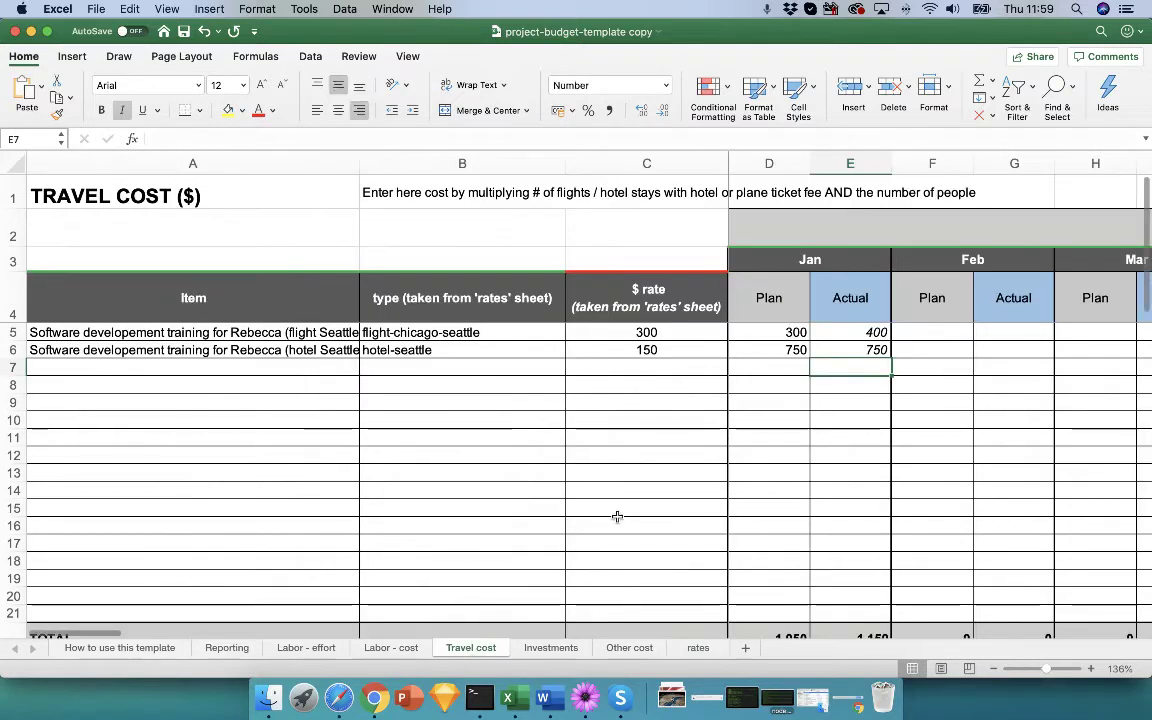
left_click(570, 649)
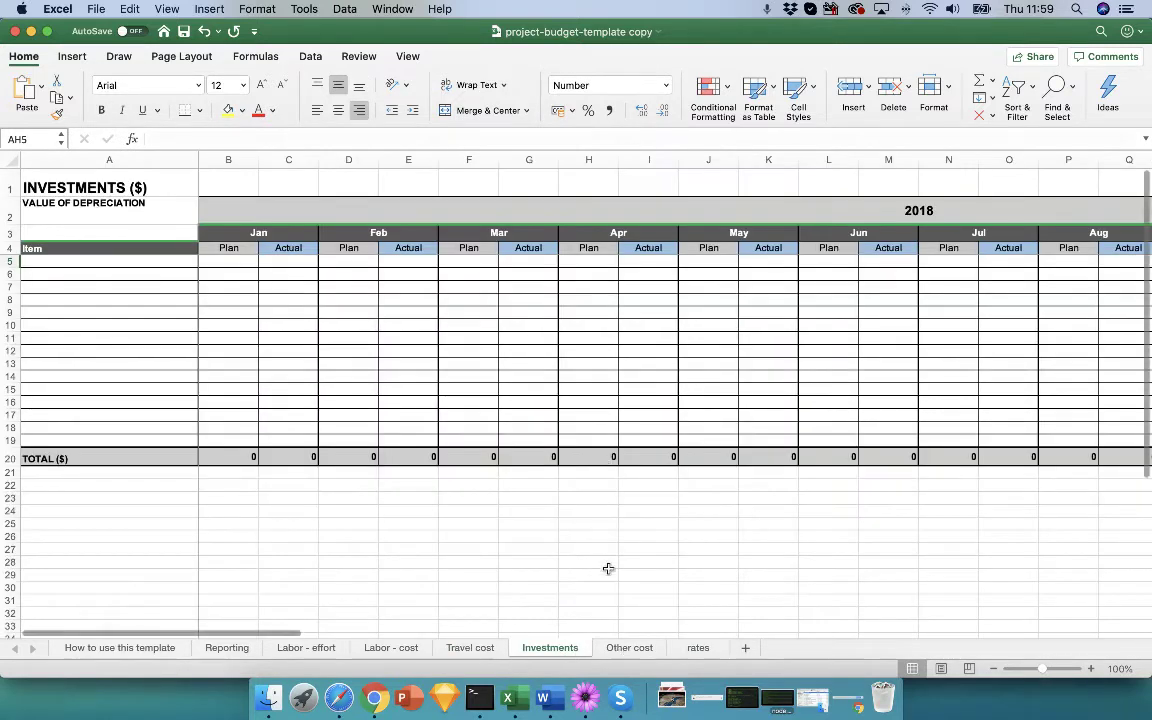
left_click(616, 648)
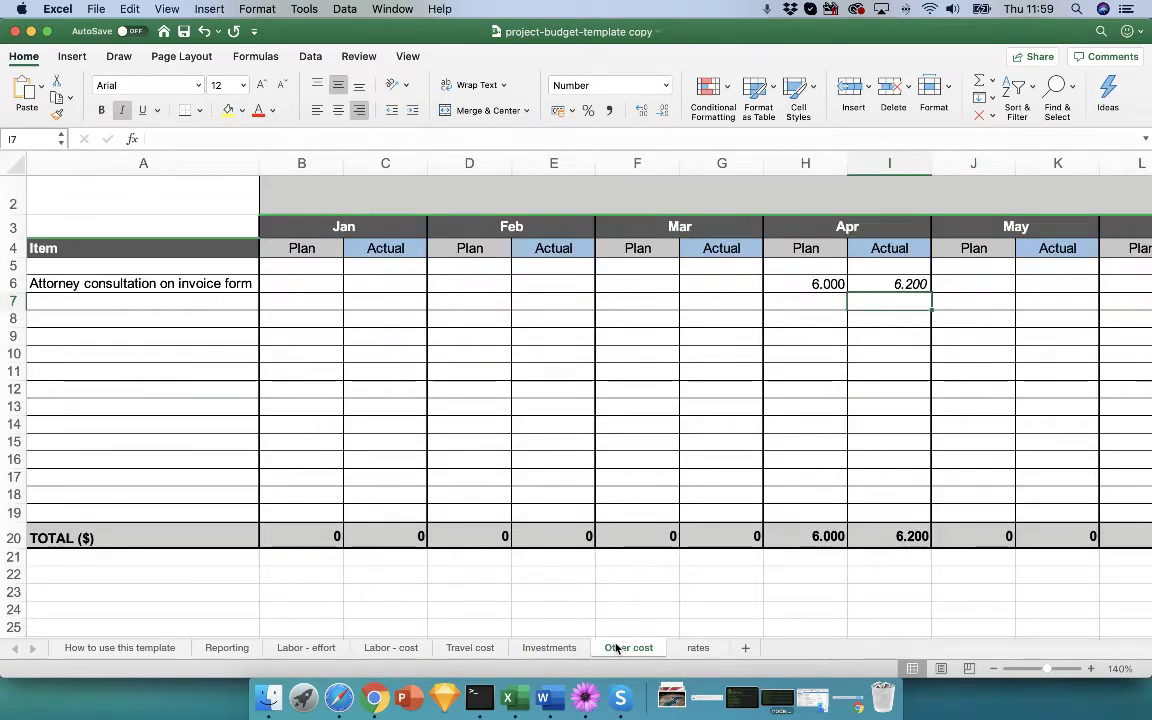
scroll(694, 537, "up", 1)
scroll(694, 537, "up", 2)
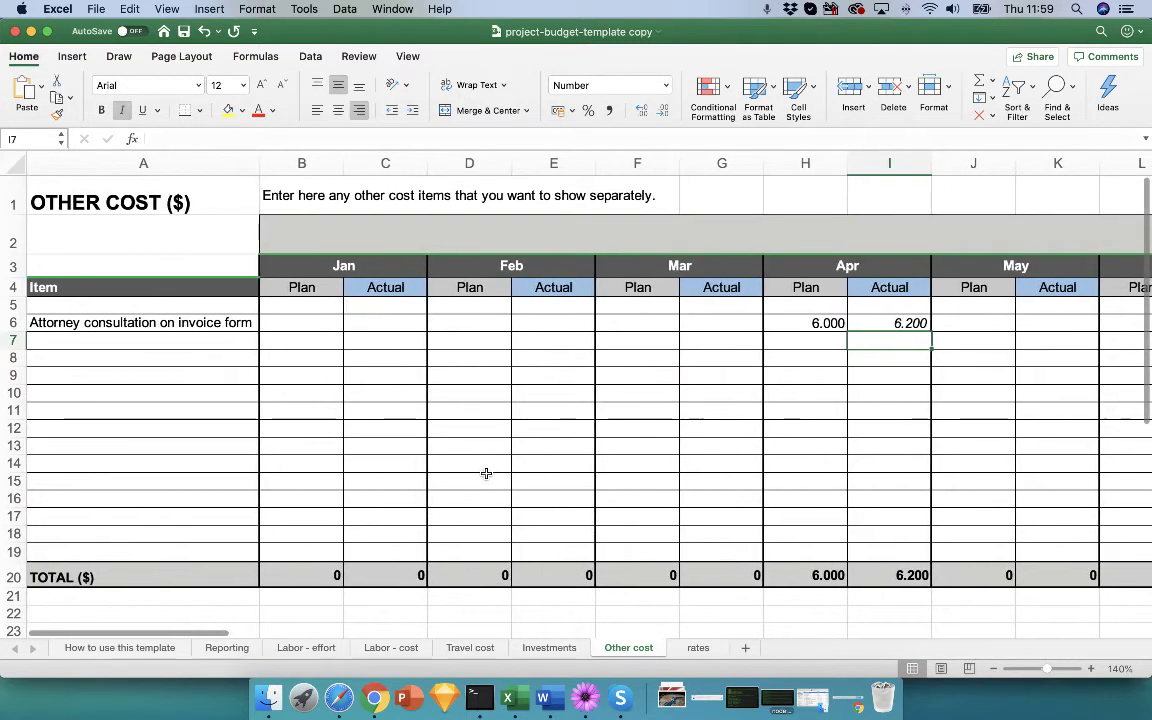
Step: Revisit the Reporting sheet's cost summary and close the project budget workbook
left_click(226, 648)
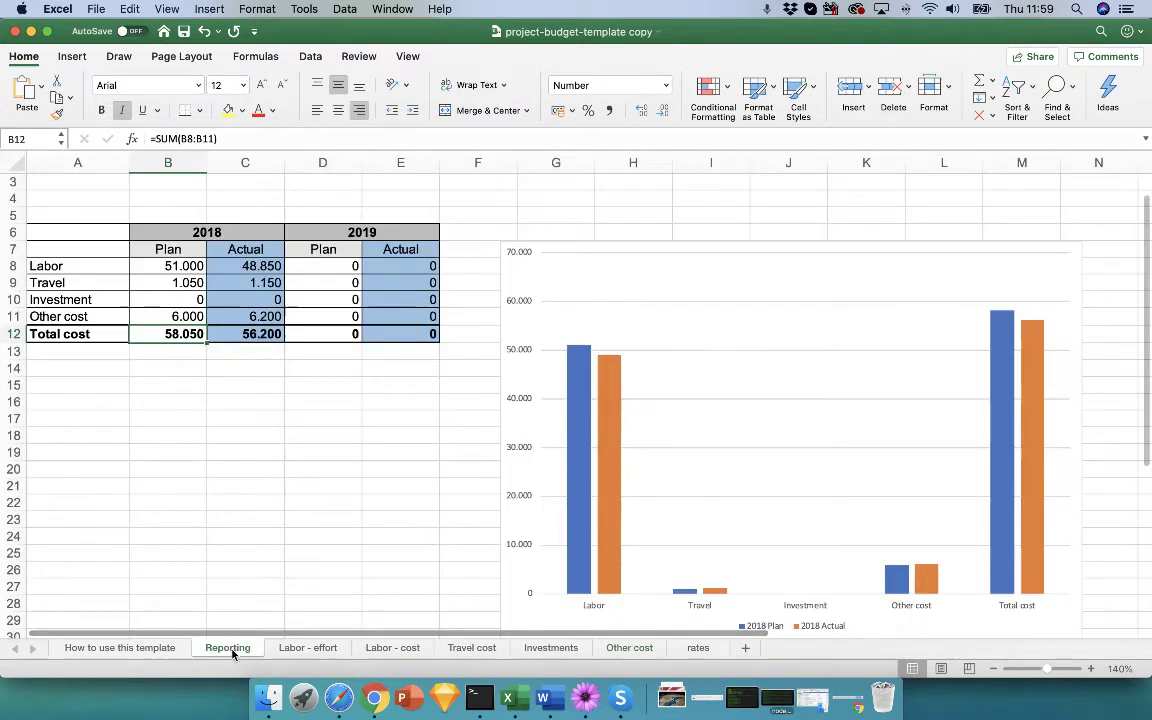
left_click(16, 37)
left_click(274, 355)
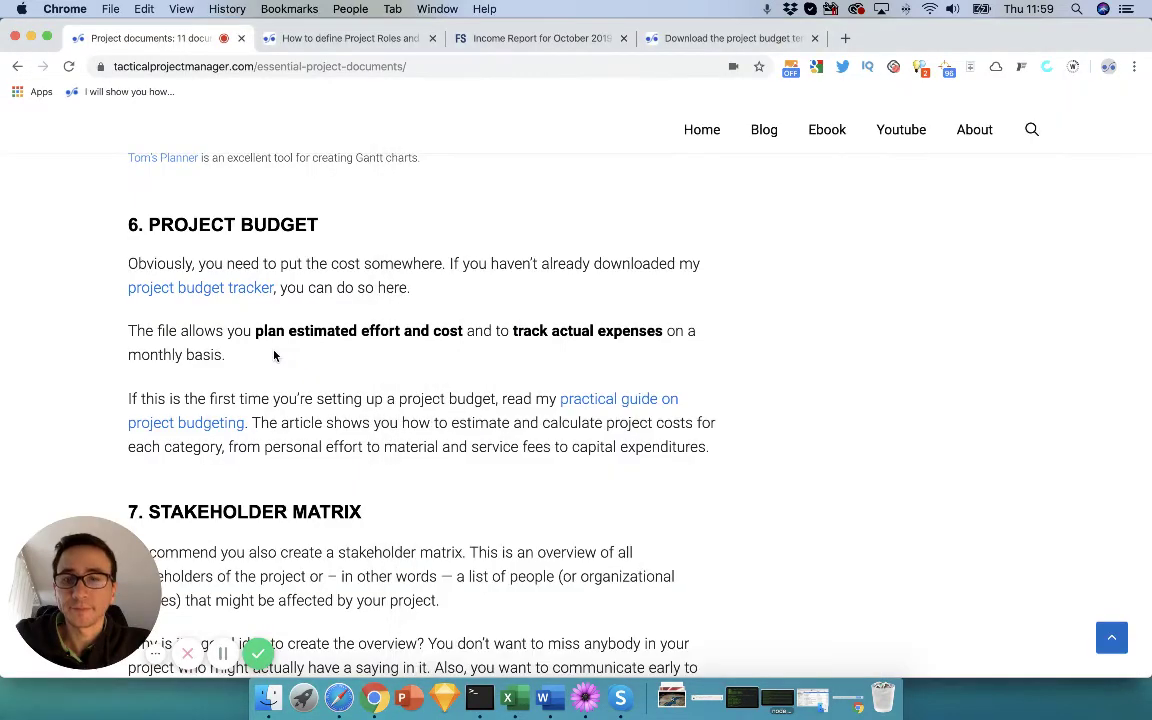
Step: Bring up the remaining open Kontenplan workbook in Excel and close it
left_click(508, 697)
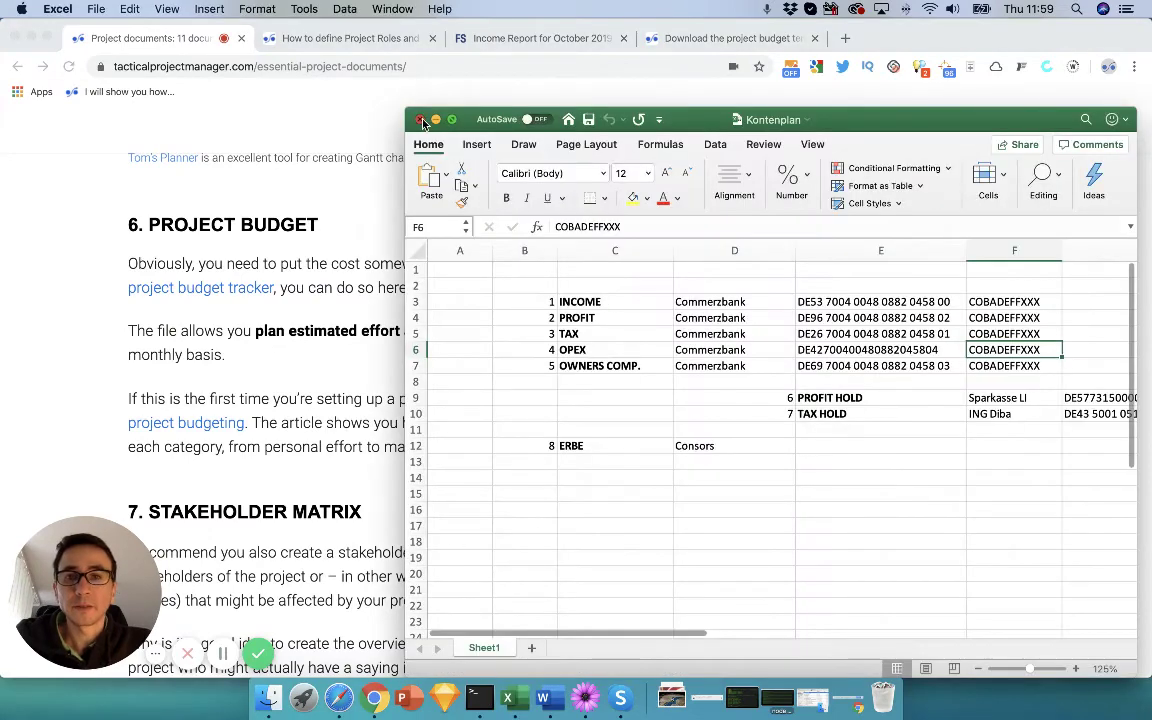
left_click(421, 119)
Step: Read the article's Stakeholder Matrix section and glance at its linked stakeholder analysis guide before returning to the article
left_click(520, 478)
scroll(522, 480, "down", 5)
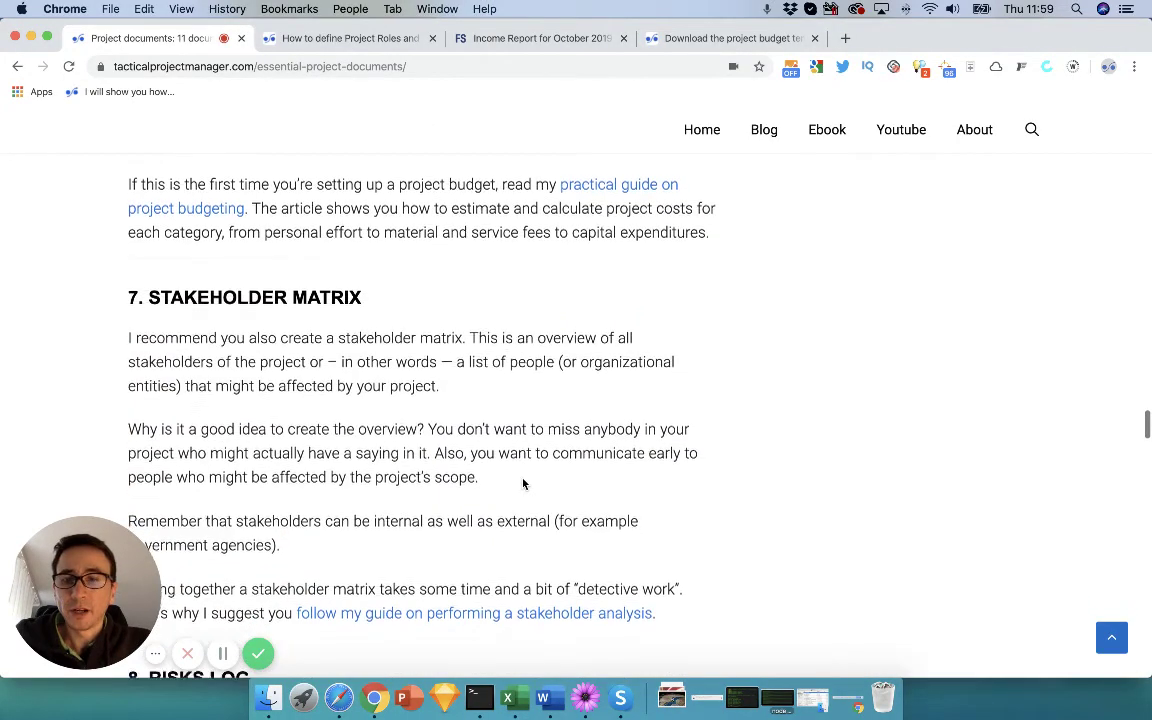
scroll(522, 484, "down", 2)
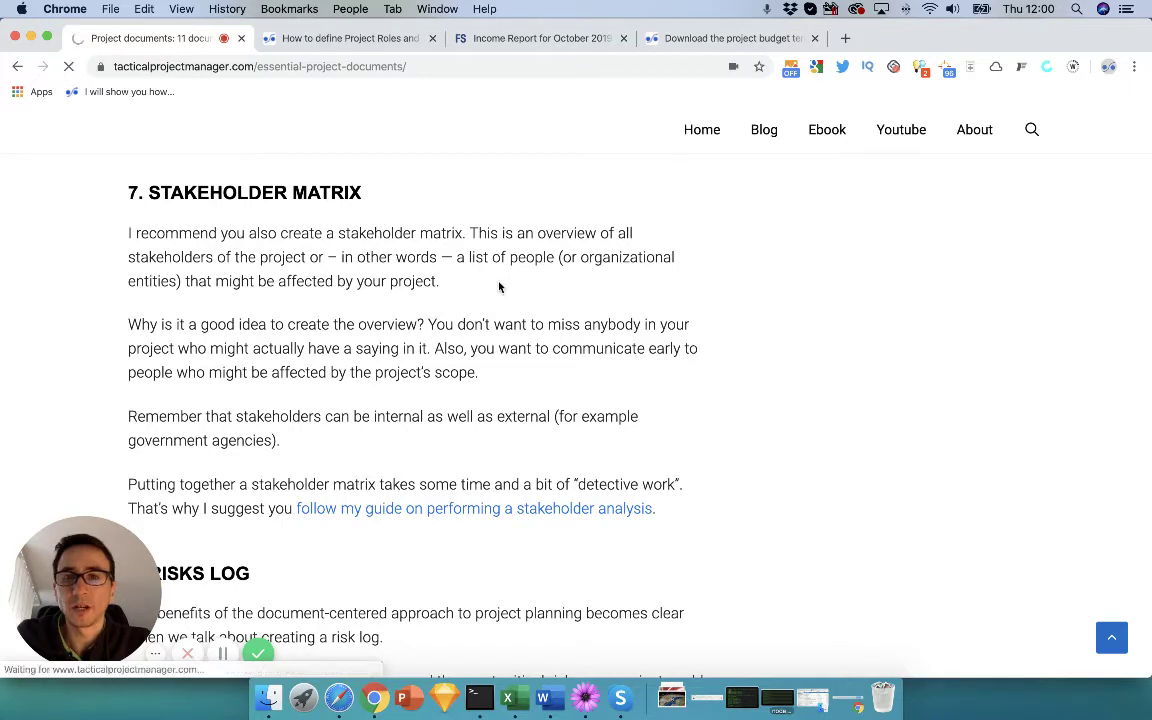
scroll(492, 342, "down", 2)
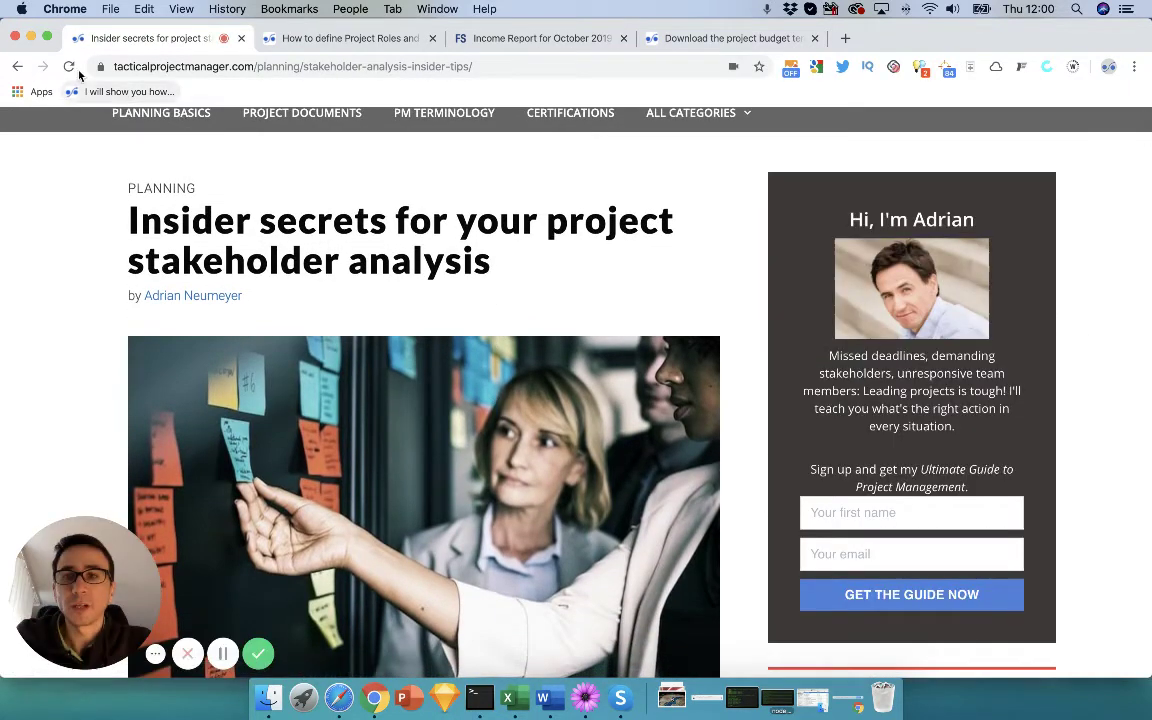
left_click(19, 67)
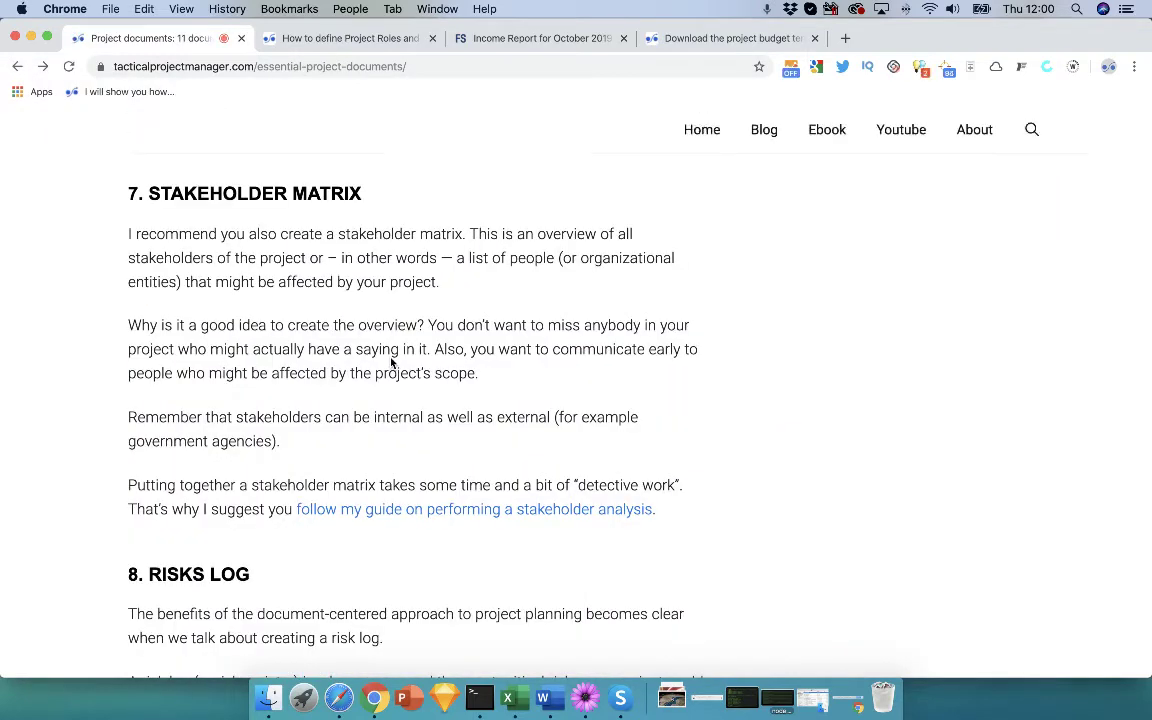
Step: Open the stakeholder_analysis_template image from the 01_Templates folder
left_click(270, 700)
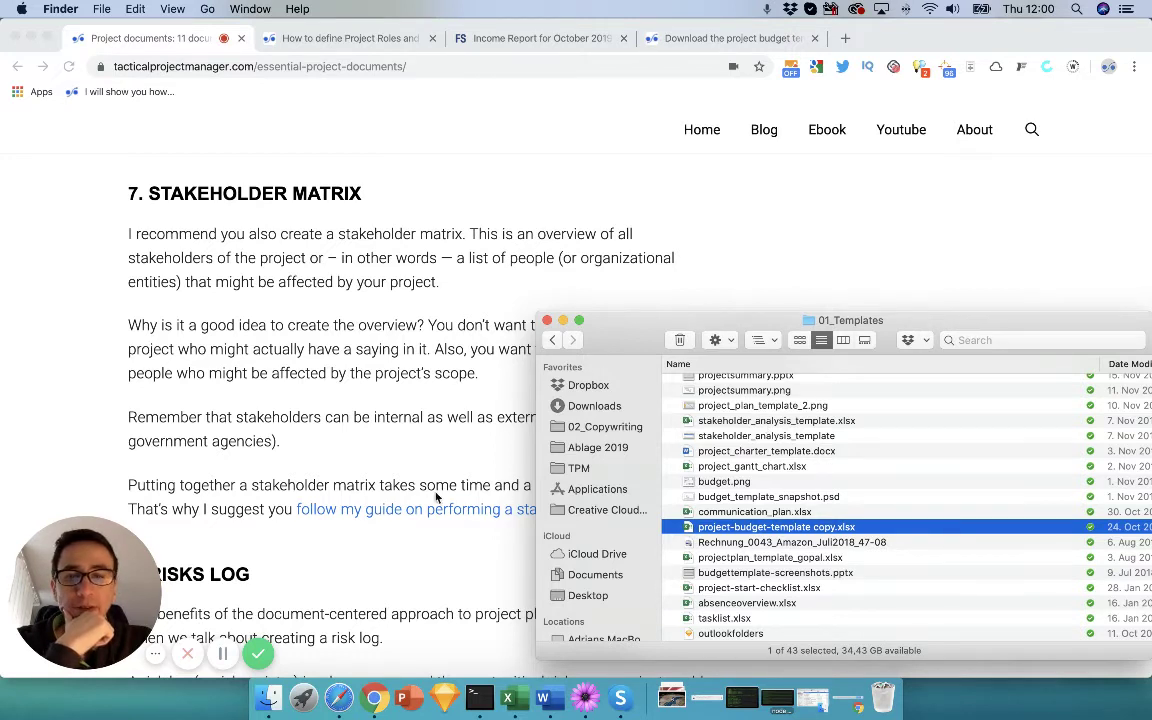
left_click(770, 437)
scroll(768, 440, "right", 5)
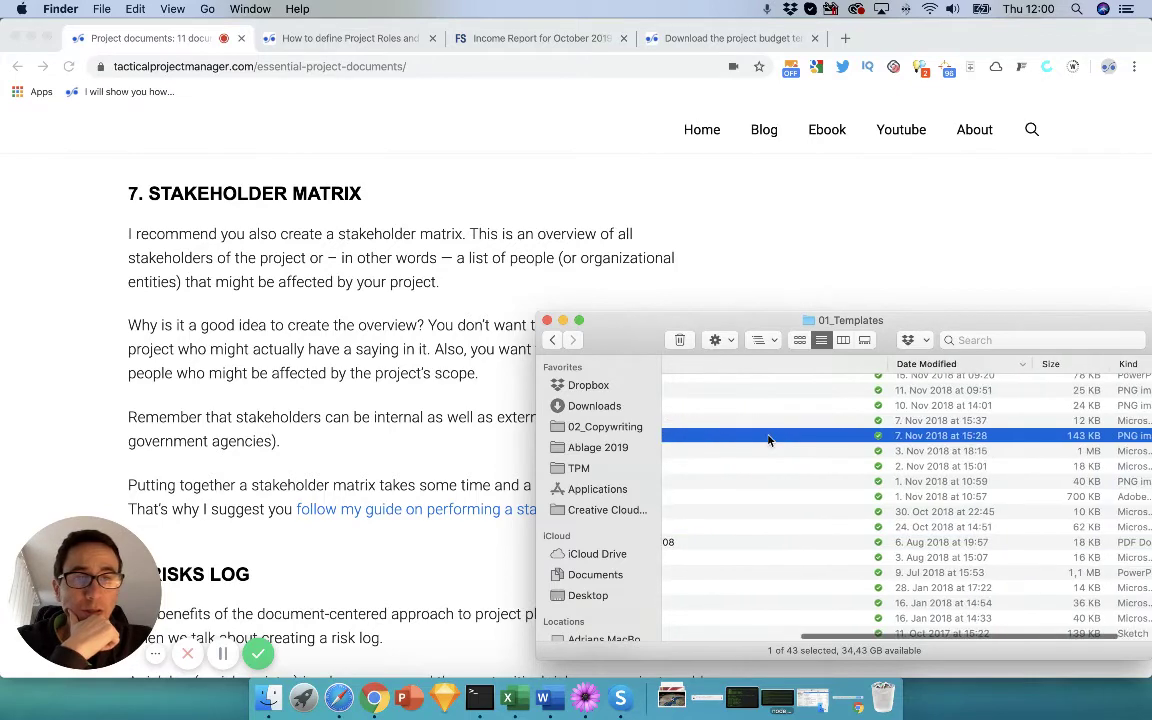
scroll(768, 440, "left", 5)
double_click(768, 437)
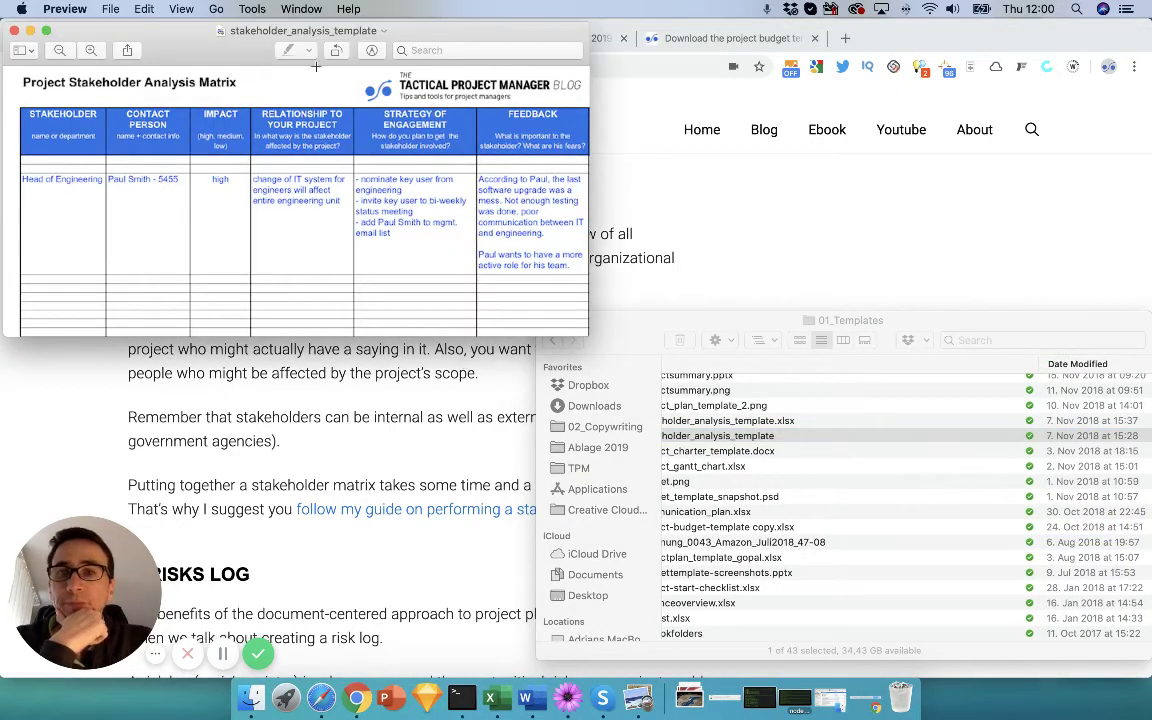
Step: Examine the enlarged Project Stakeholder Analysis Matrix with its example row and close the image
key("super+plus")
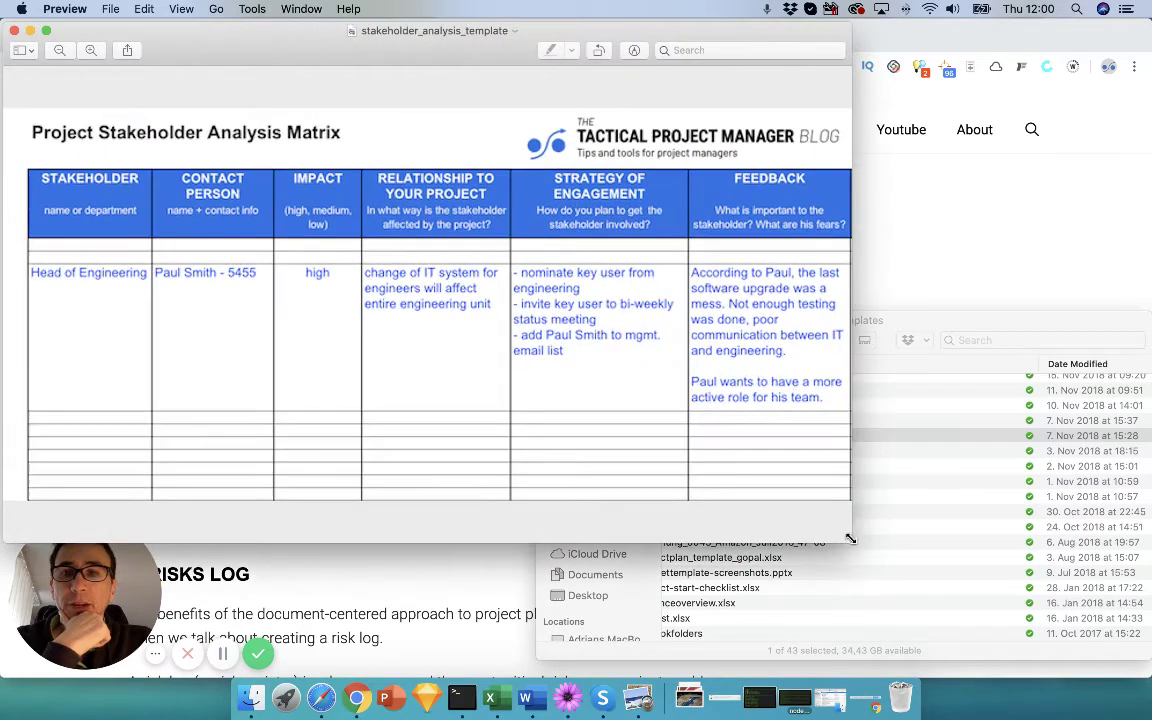
key("super+minus")
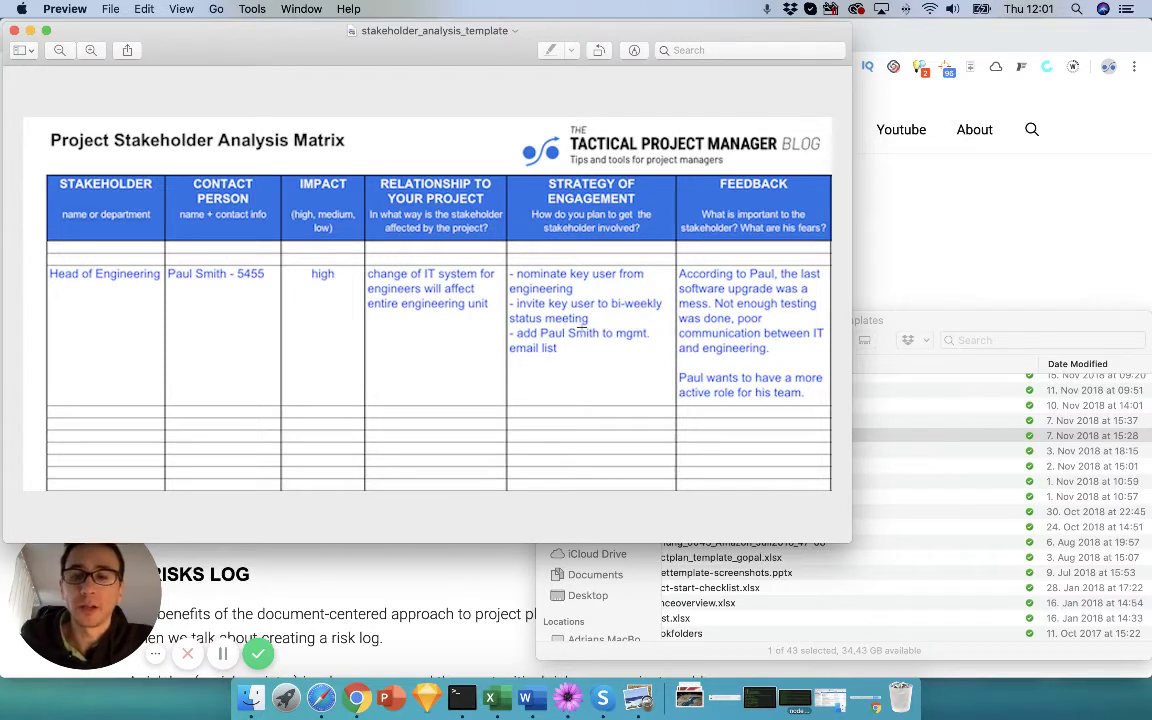
left_click(15, 33)
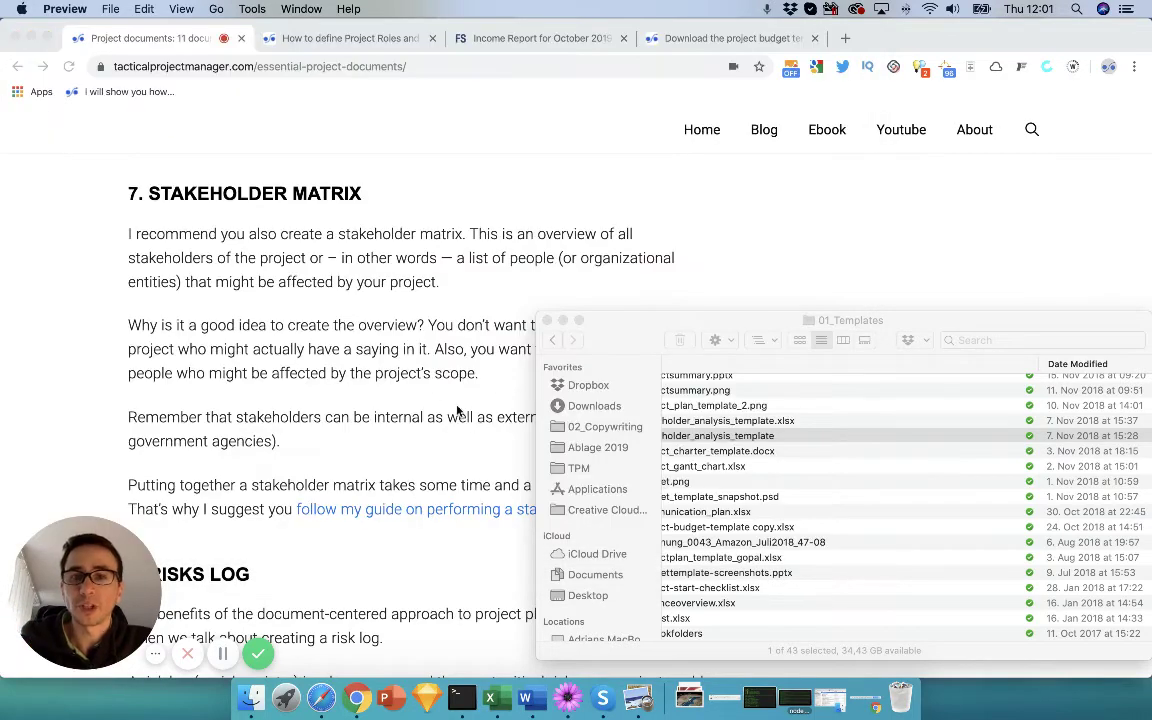
Step: Read the article's Risks Log section, examining the columns and overall risk value in the project risk assessment sheet
left_click(435, 388)
scroll(520, 483, "down", 10)
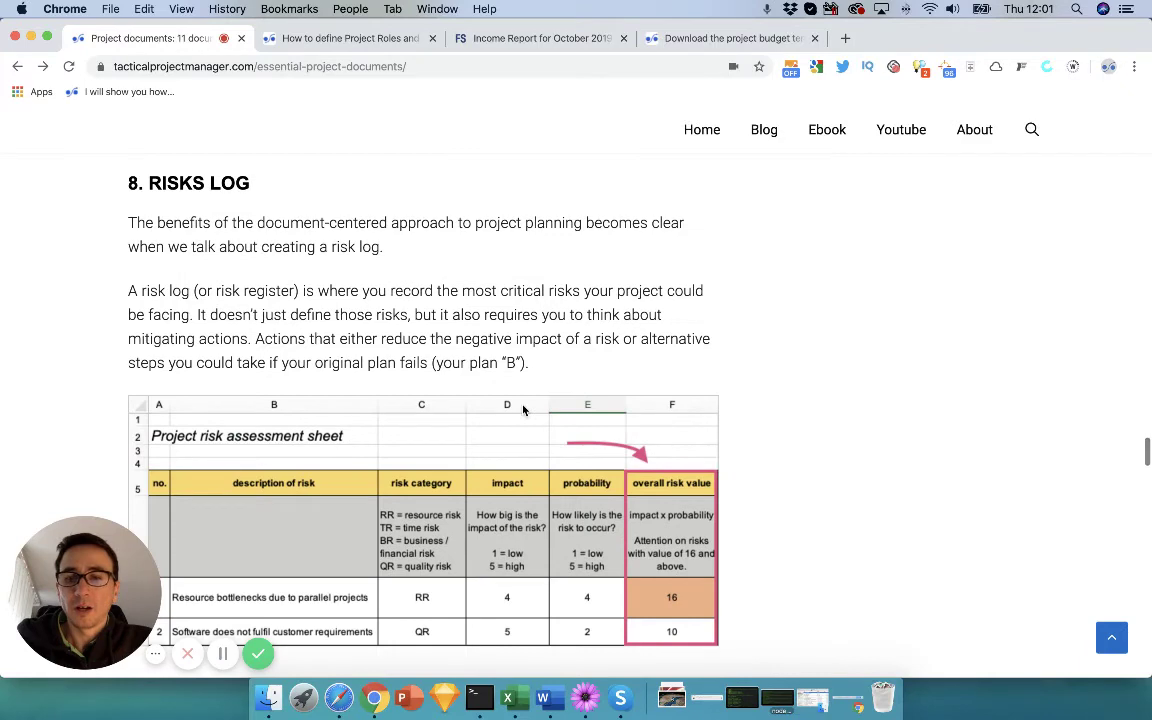
right_click(786, 371)
left_click(761, 315)
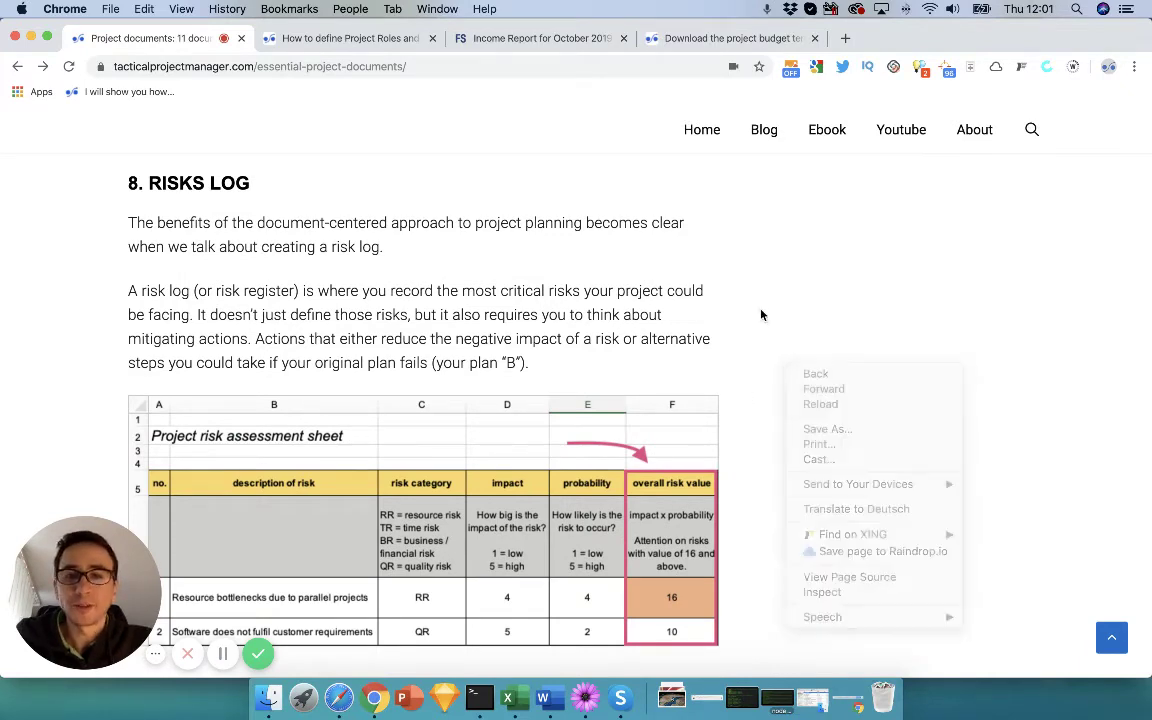
scroll(762, 320, "down", 1)
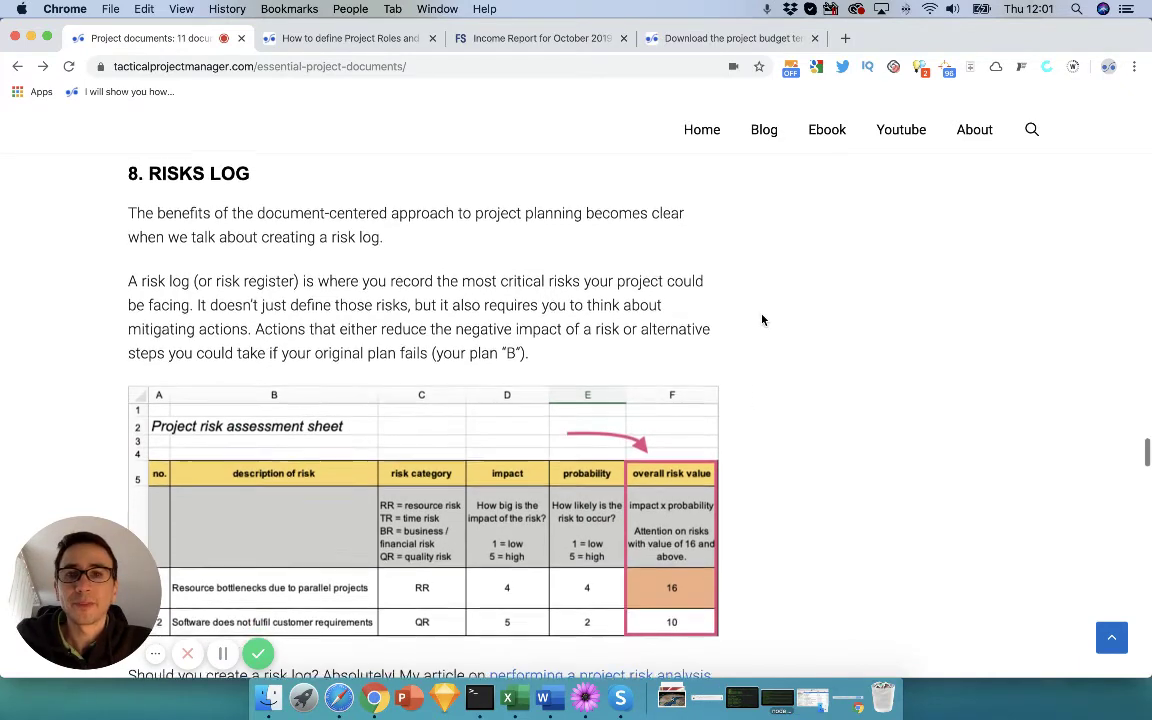
scroll(762, 320, "down", 2)
scroll(827, 305, "up", 1)
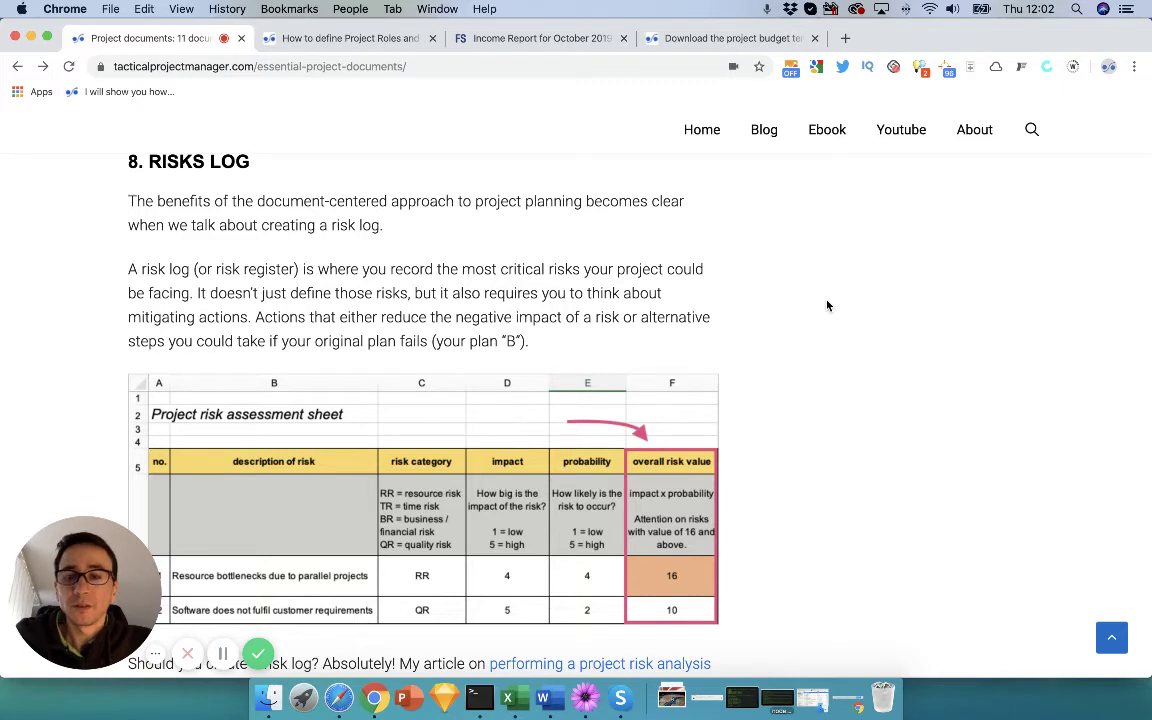
scroll(827, 305, "down", 2)
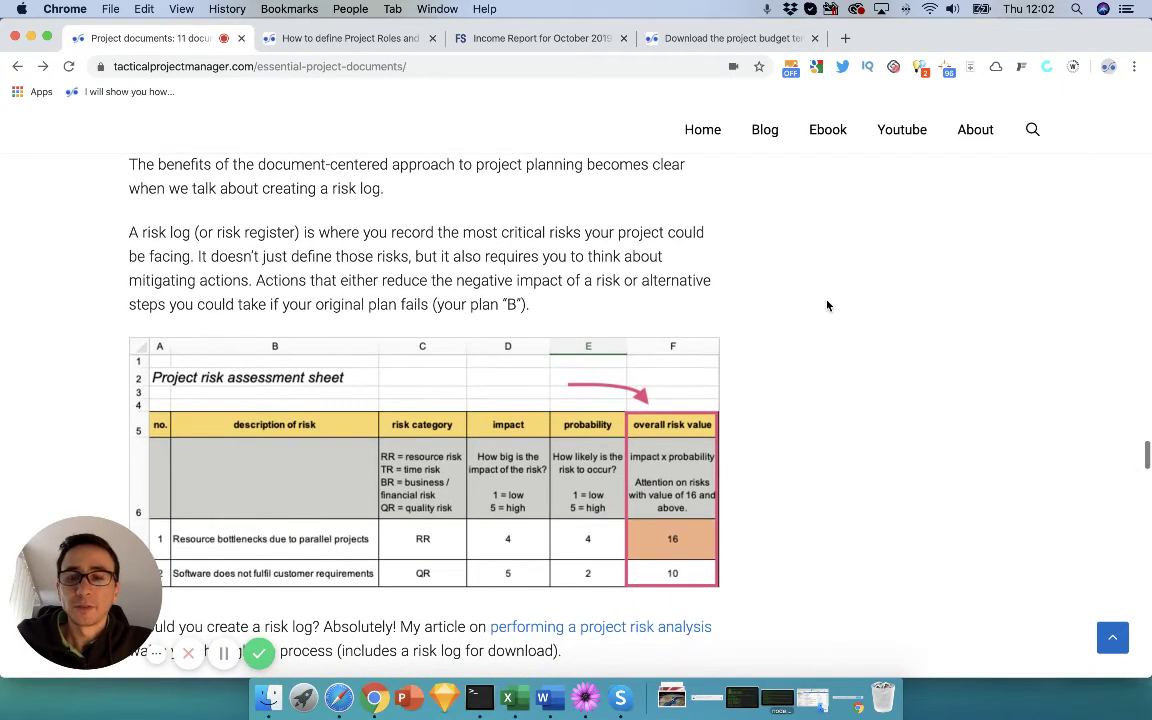
scroll(827, 307, "up", 2)
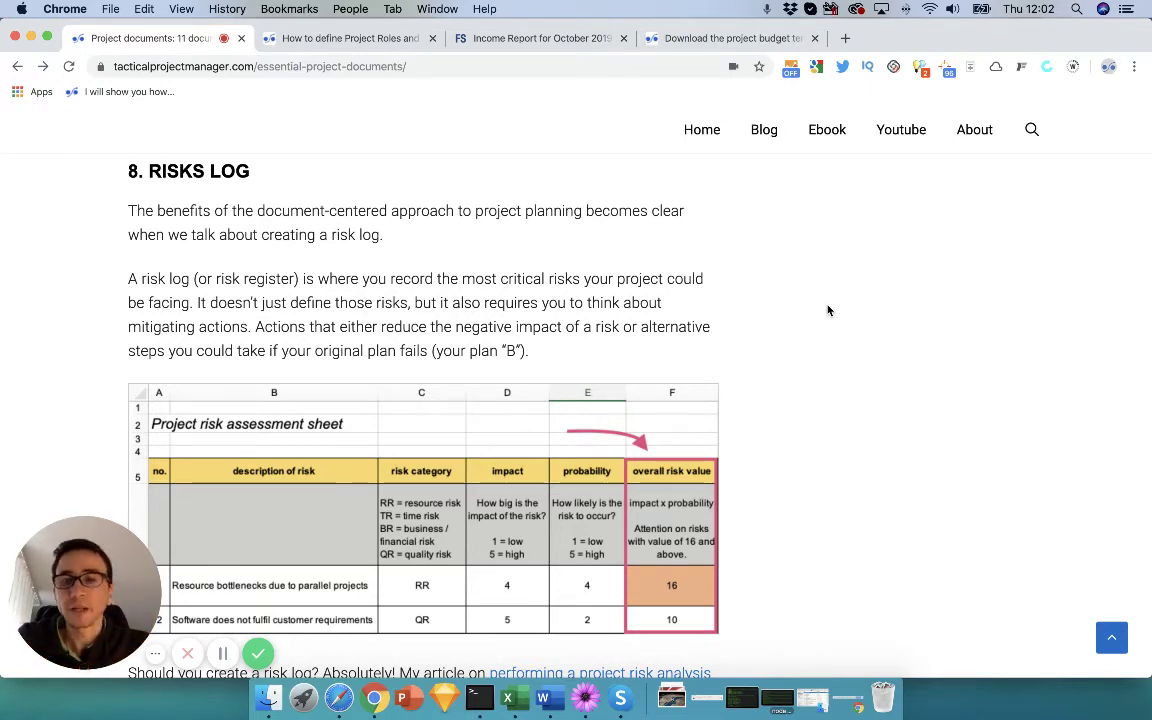
scroll(695, 453, "down", 2)
scroll(695, 453, "down", 1)
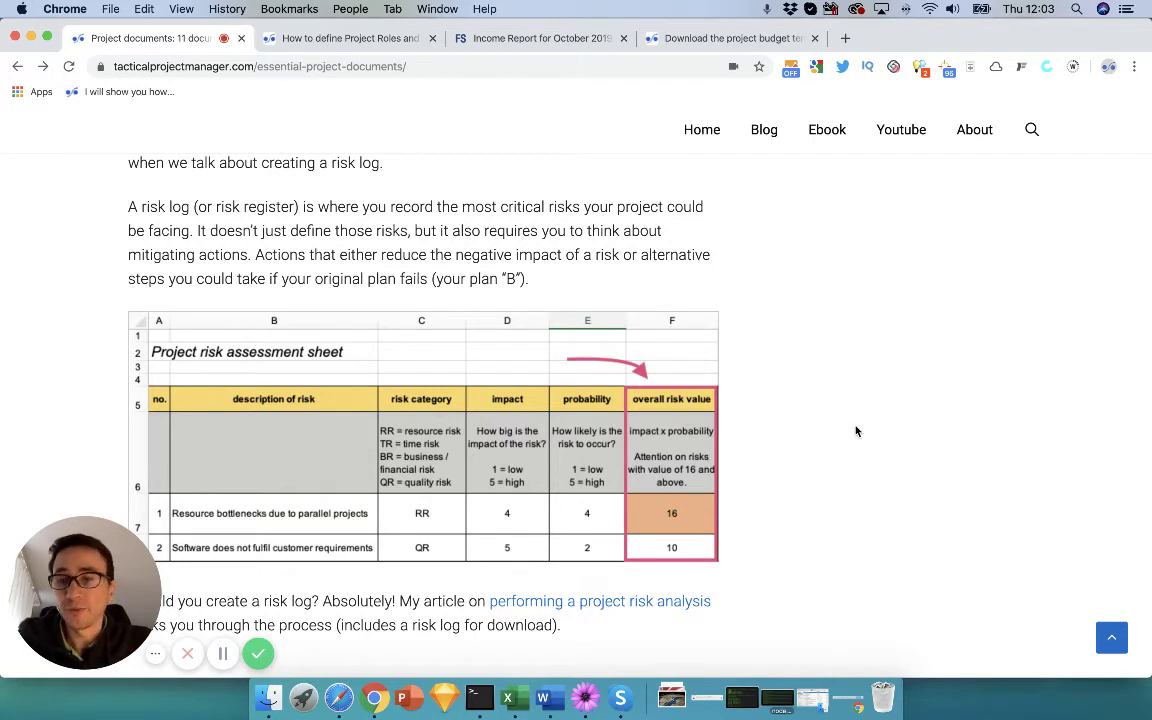
scroll(856, 431, "down", 1)
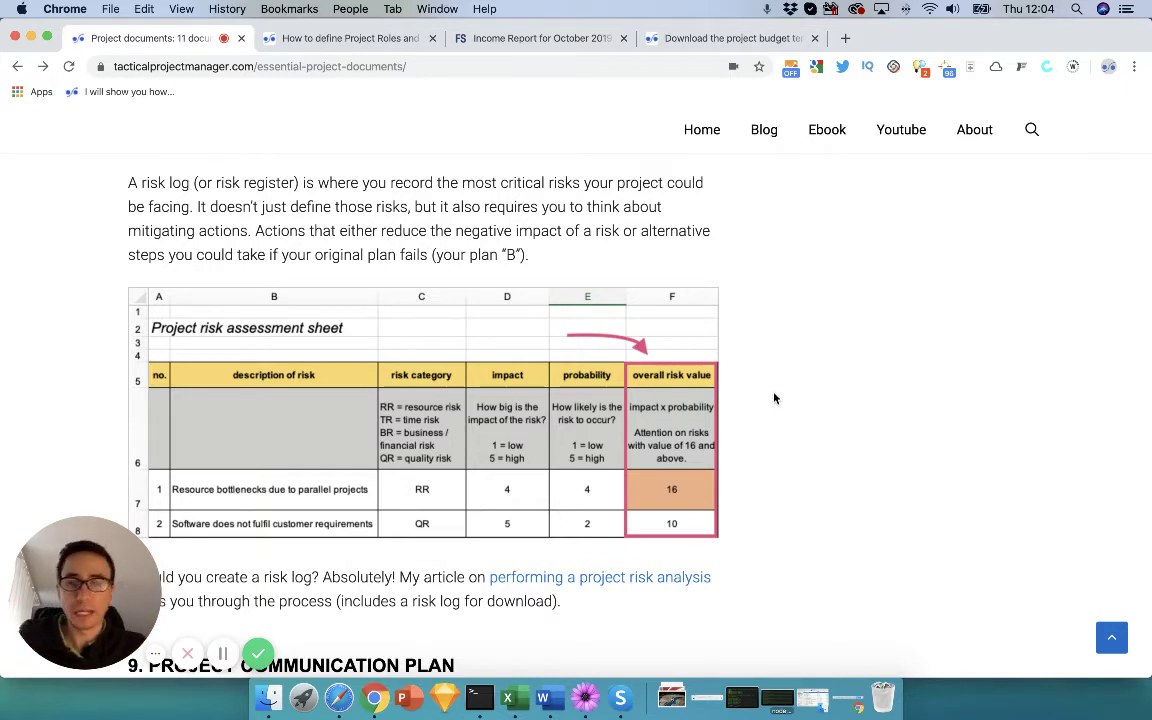
scroll(813, 406, "down", 1)
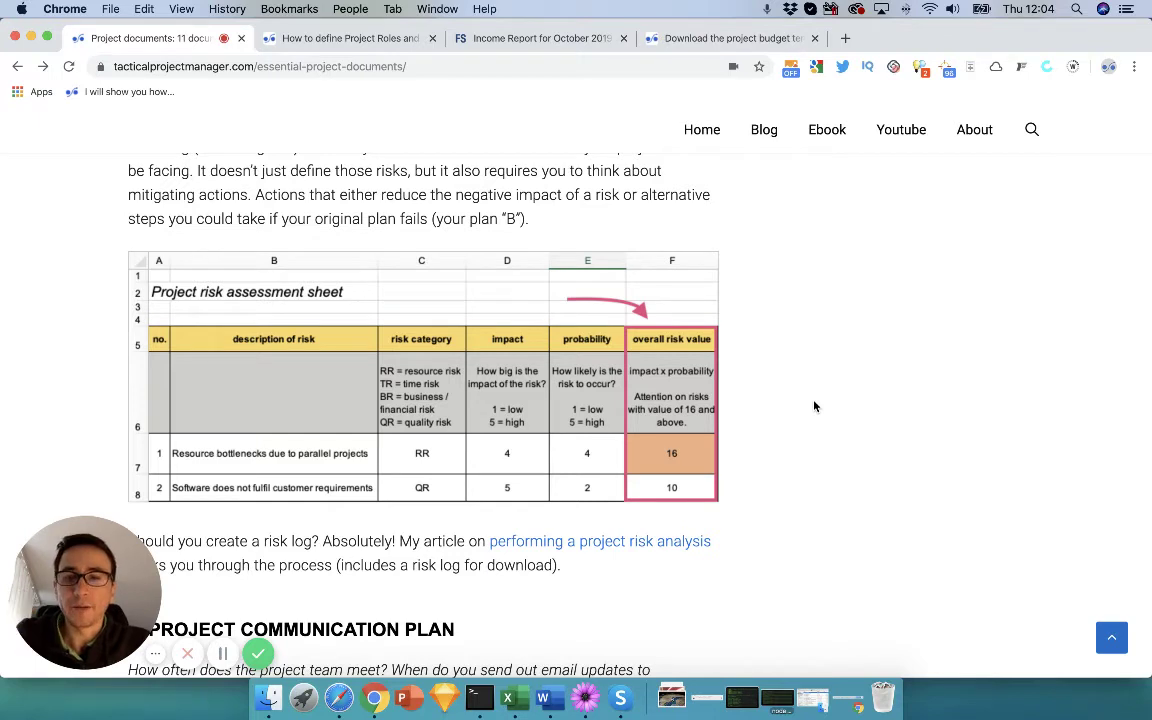
Step: Close the project roles guide and open the article's linked project risk analysis guide in a new tab
scroll(814, 405, "down", 1)
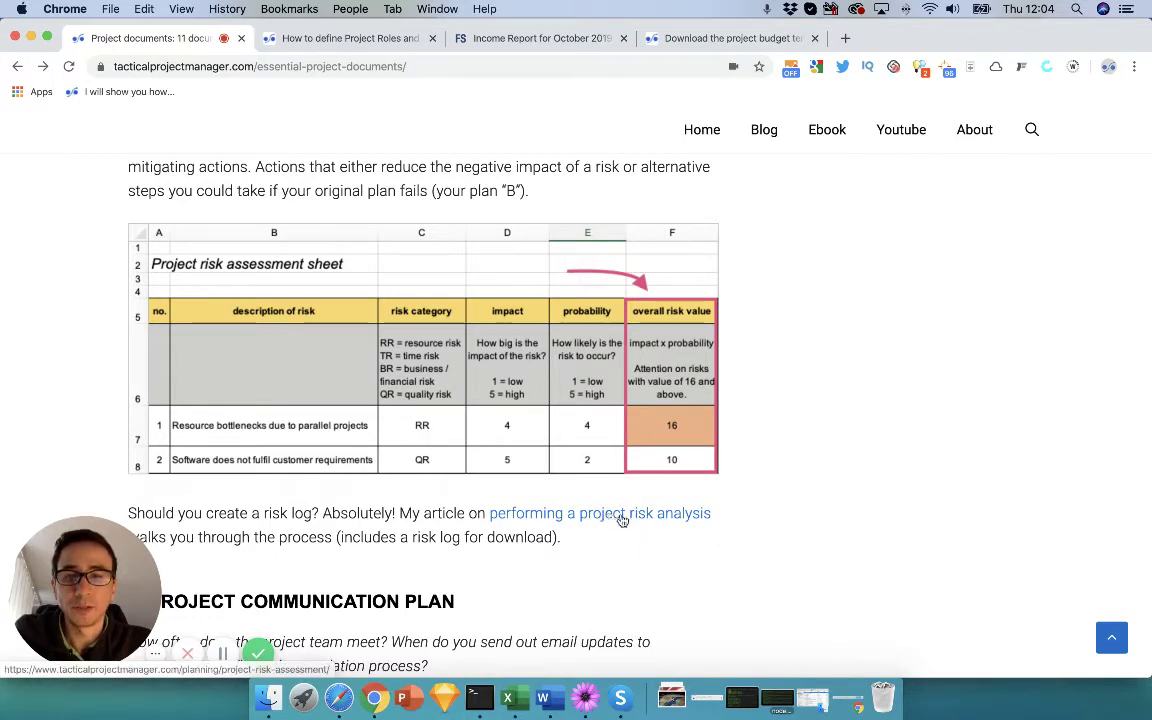
left_click(432, 38)
right_click(617, 514)
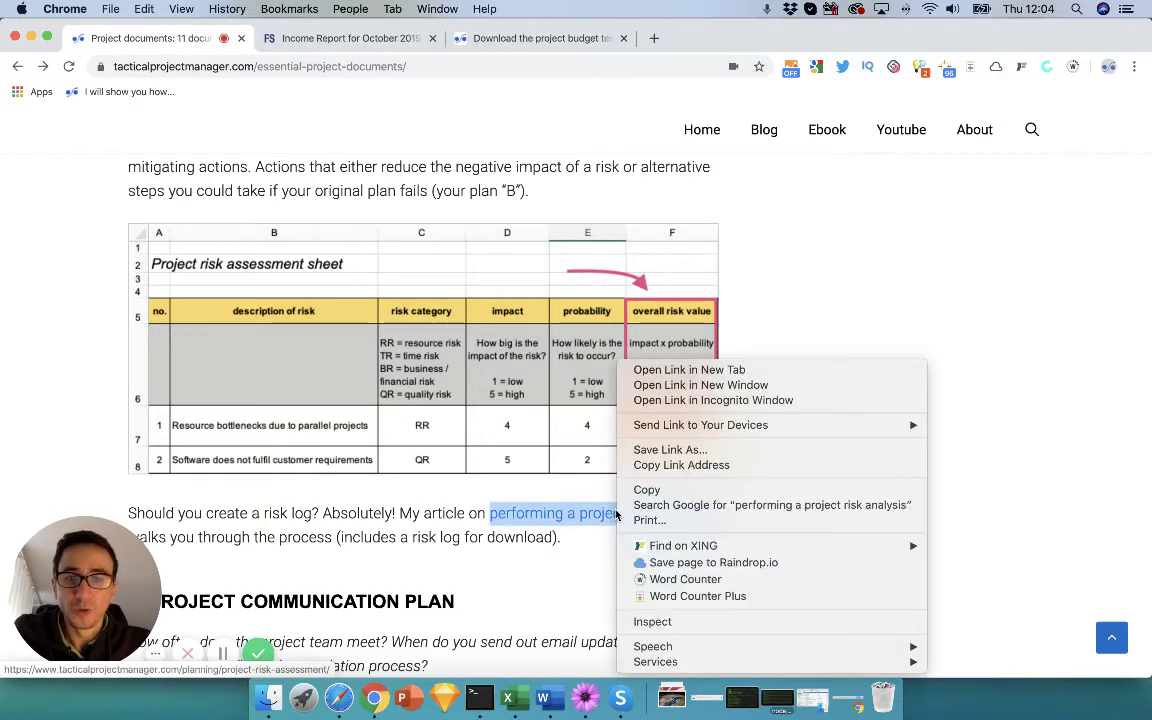
left_click(664, 370)
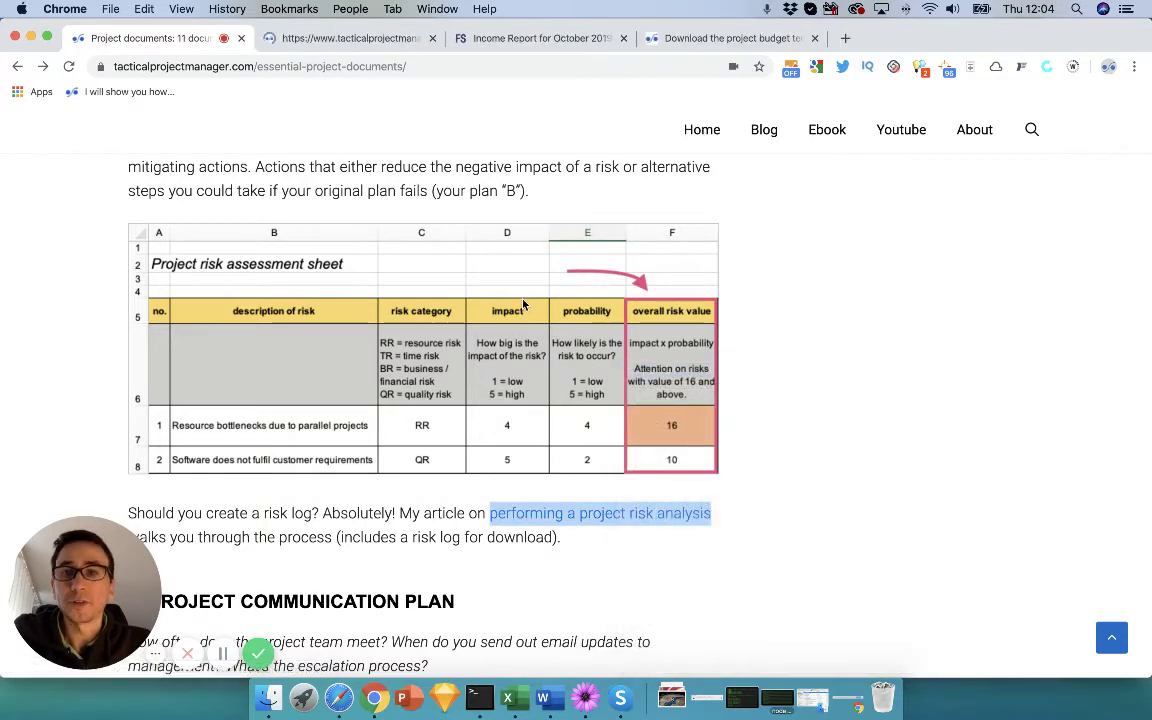
left_click(368, 38)
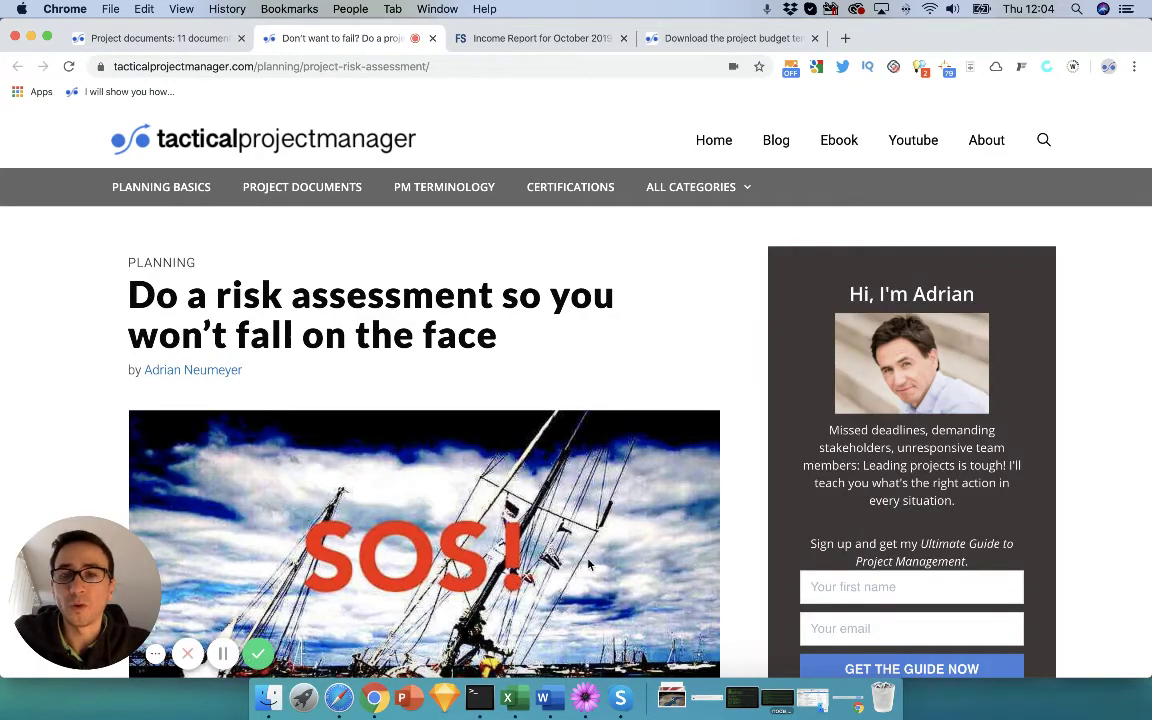
Step: Skim the risk assessment guide down to its risk register example and close the guide
scroll(589, 566, "down", 10)
scroll(589, 566, "down", 10)
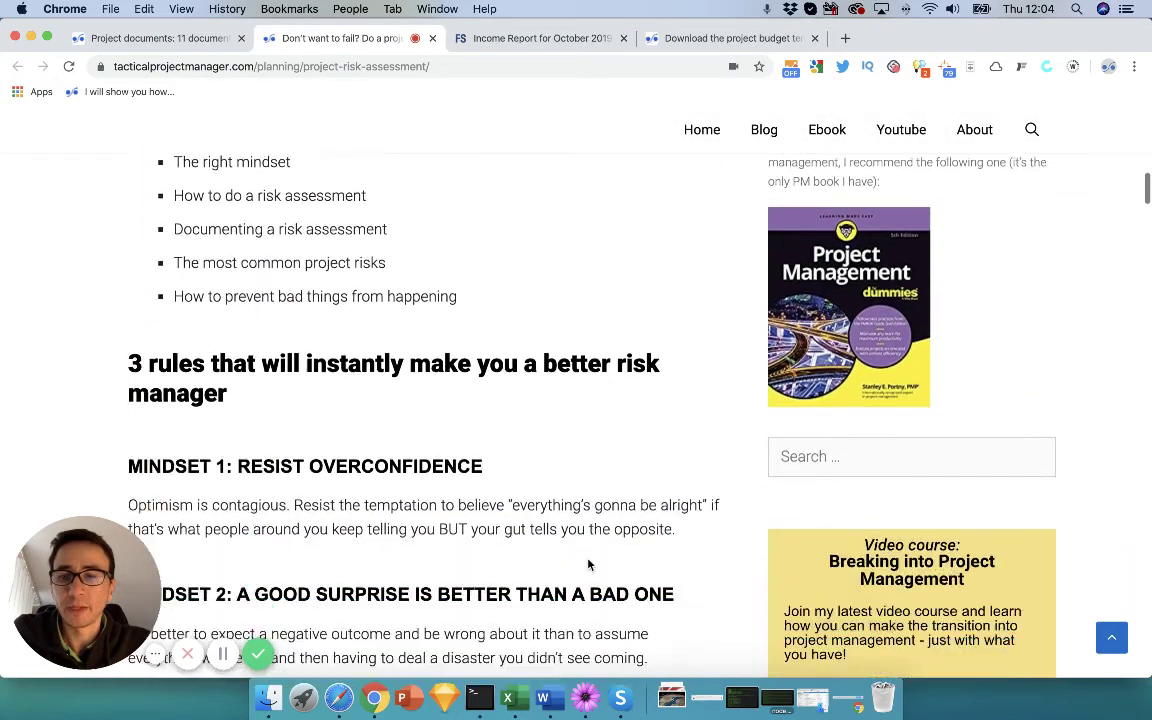
scroll(589, 566, "down", 14)
scroll(589, 566, "down", 15)
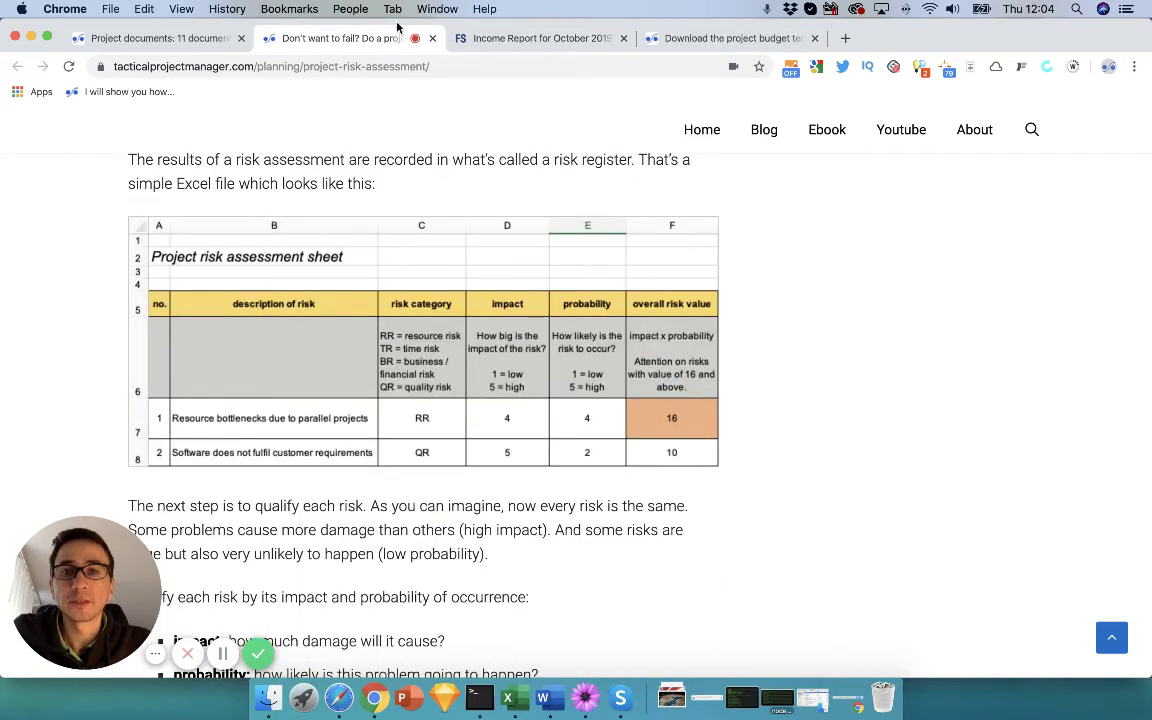
left_click(432, 40)
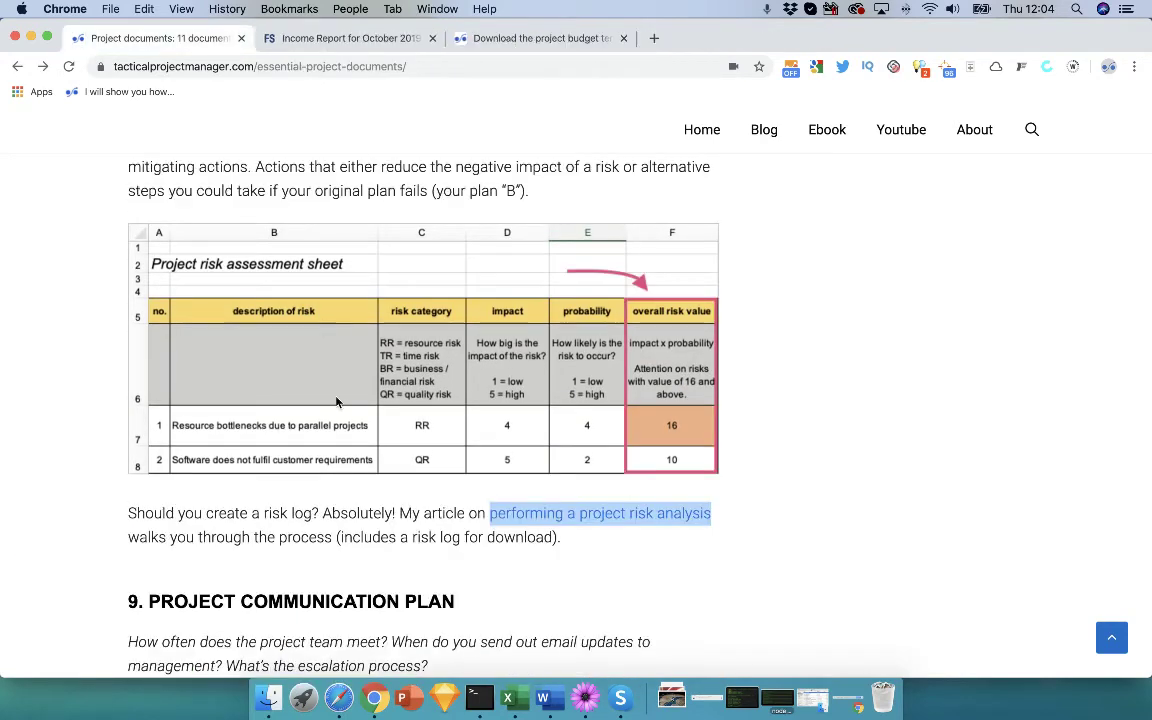
Step: Read the article's Project Communication Plan section, including the points on what good communication means
scroll(302, 356, "down", 4)
scroll(571, 381, "down", 3)
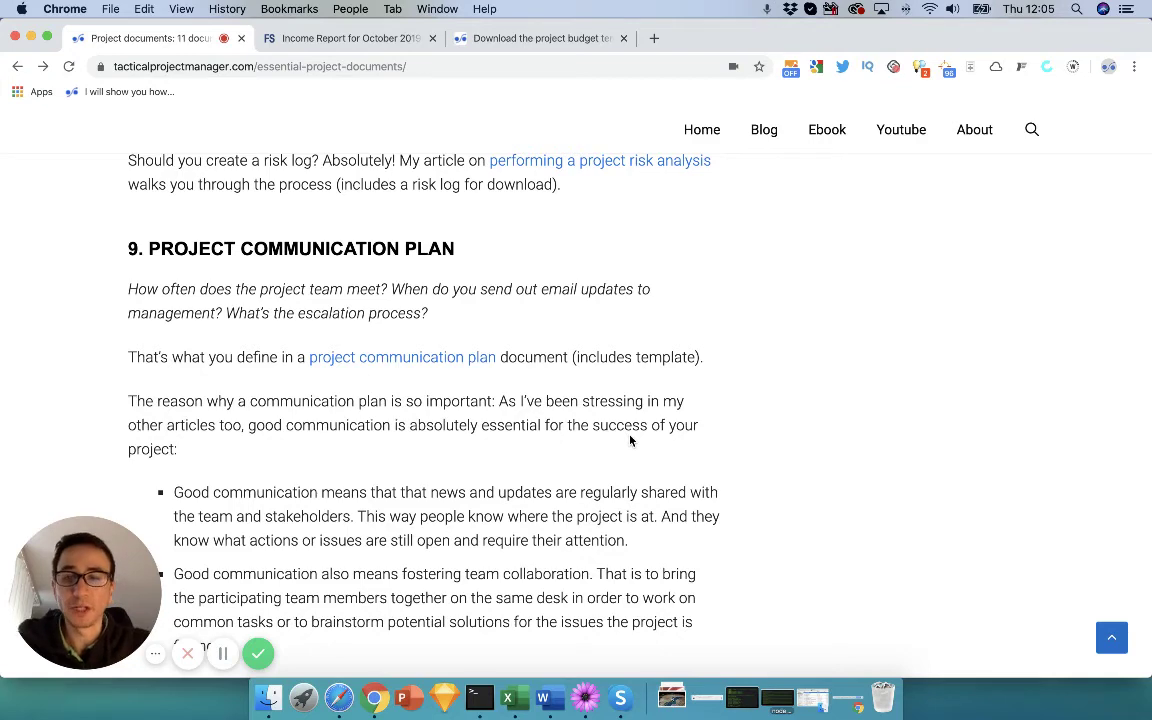
scroll(630, 440, "down", 1)
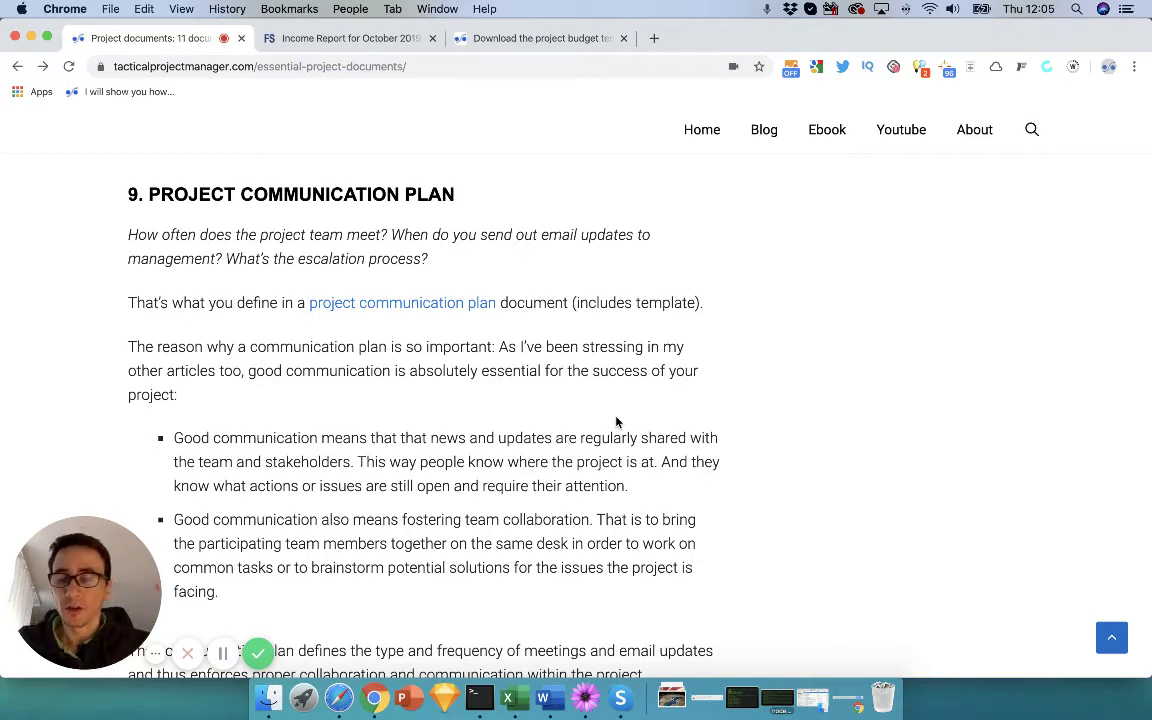
scroll(616, 422, "down", 3)
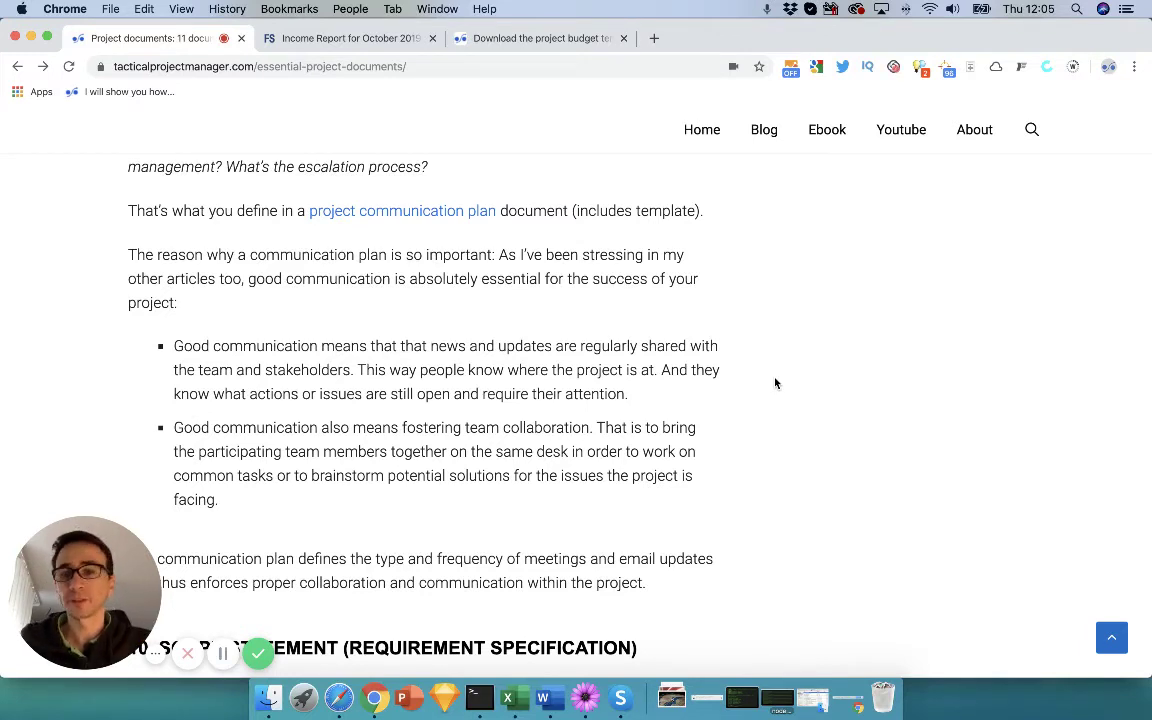
Step: Open the linked project communication plan guide in a new tab and skim down to its examples of planned communication
right_click(399, 213)
left_click(423, 219)
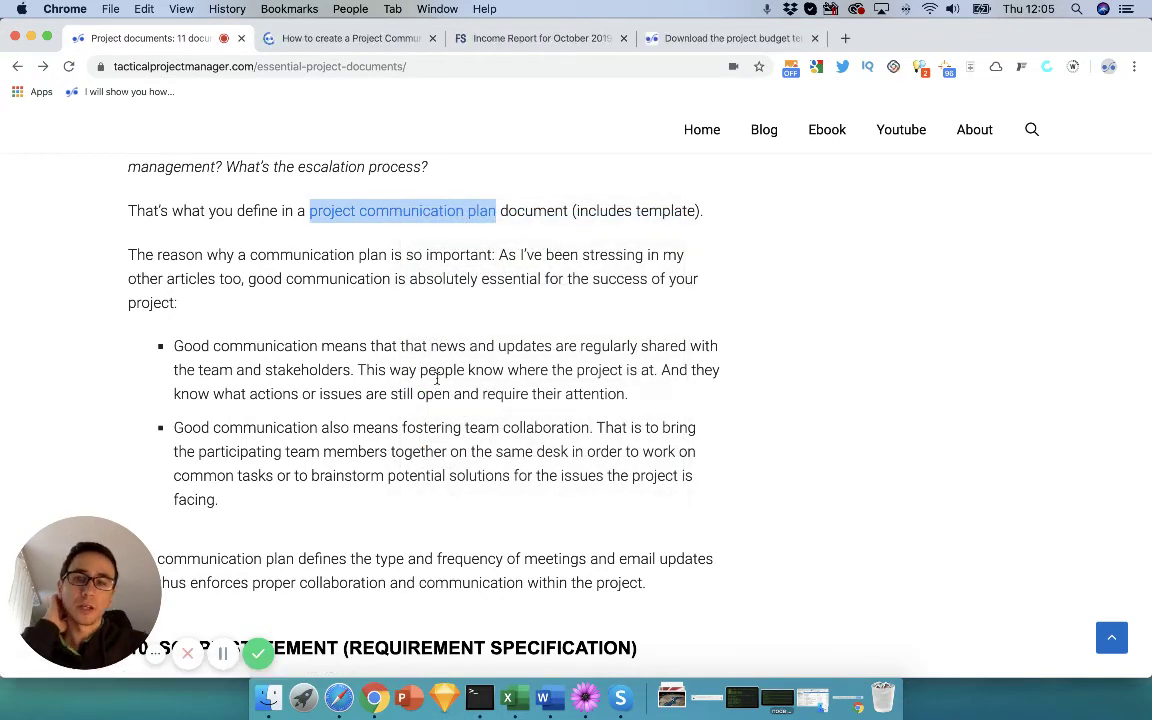
left_click(352, 42)
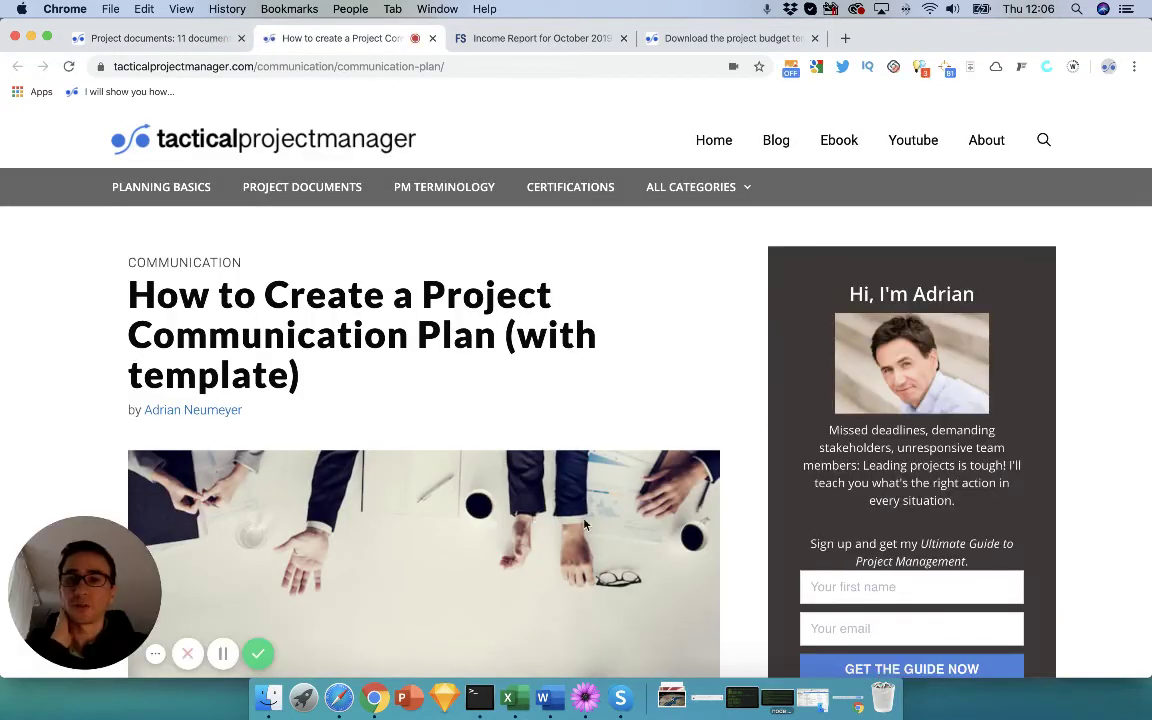
scroll(585, 525, "down", 2)
scroll(585, 525, "down", 3)
scroll(585, 525, "down", 15)
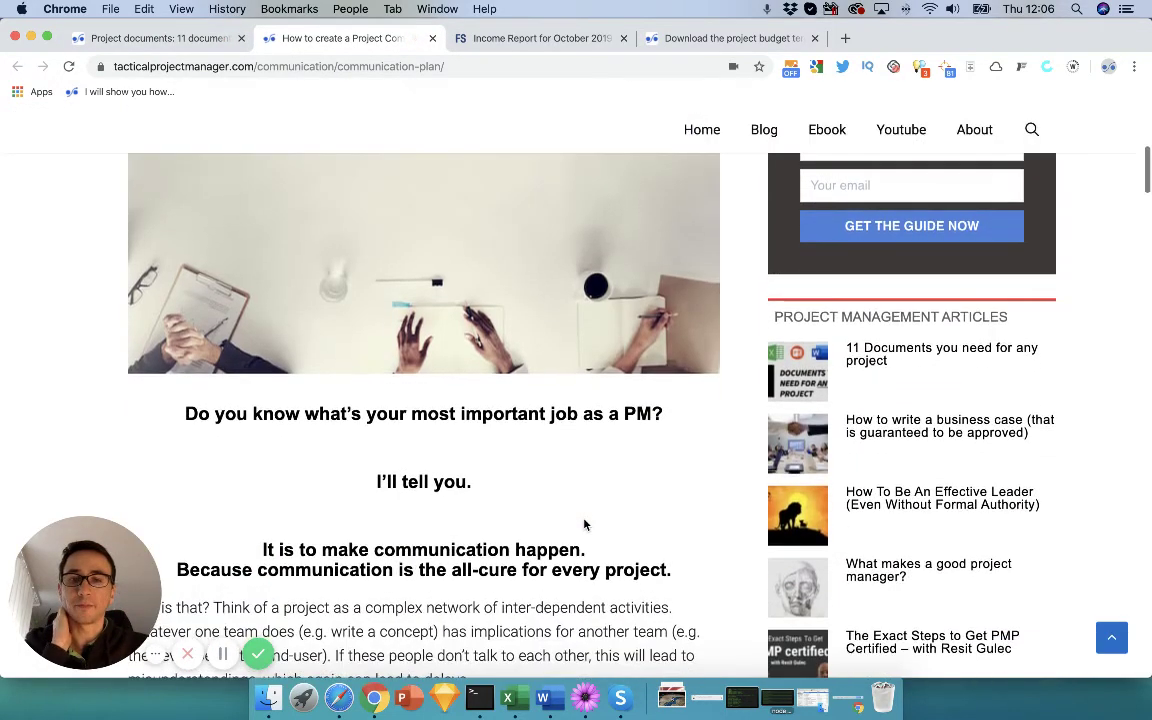
scroll(585, 525, "down", 7)
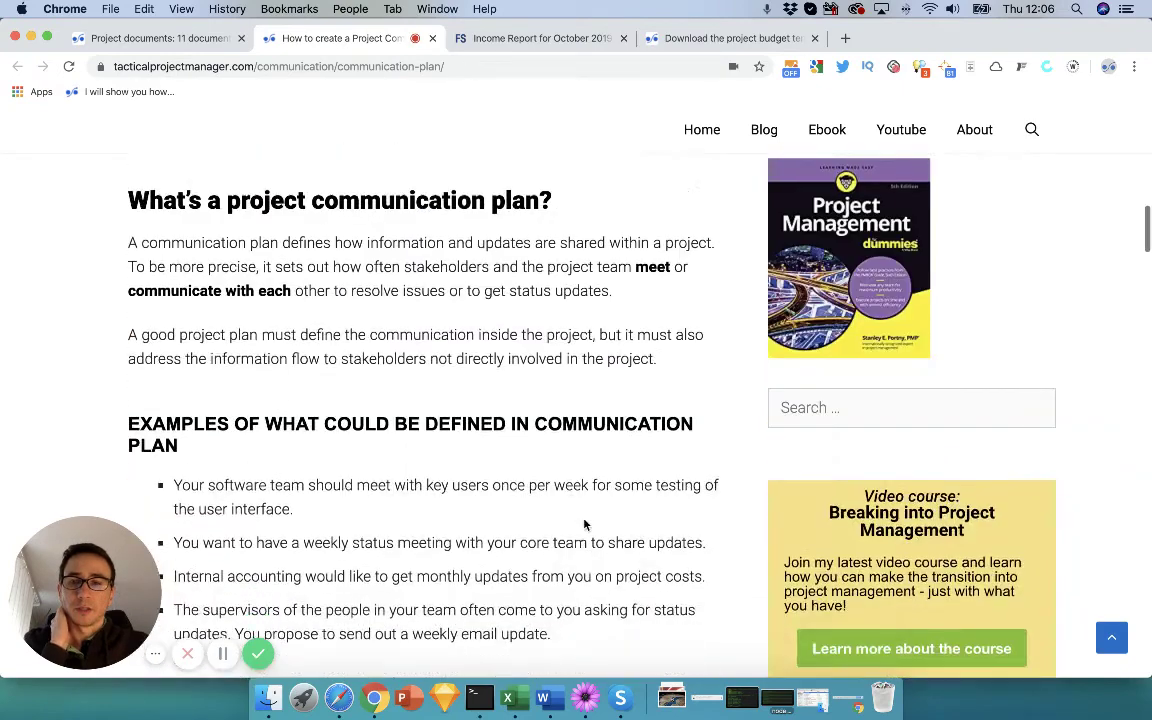
Step: Open communication_plan.xlsx from the 01_Templates folder, enlarge its window and zoom the sheet to 155%
left_click(268, 698)
scroll(763, 553, "down", 2)
scroll(763, 553, "left", 2)
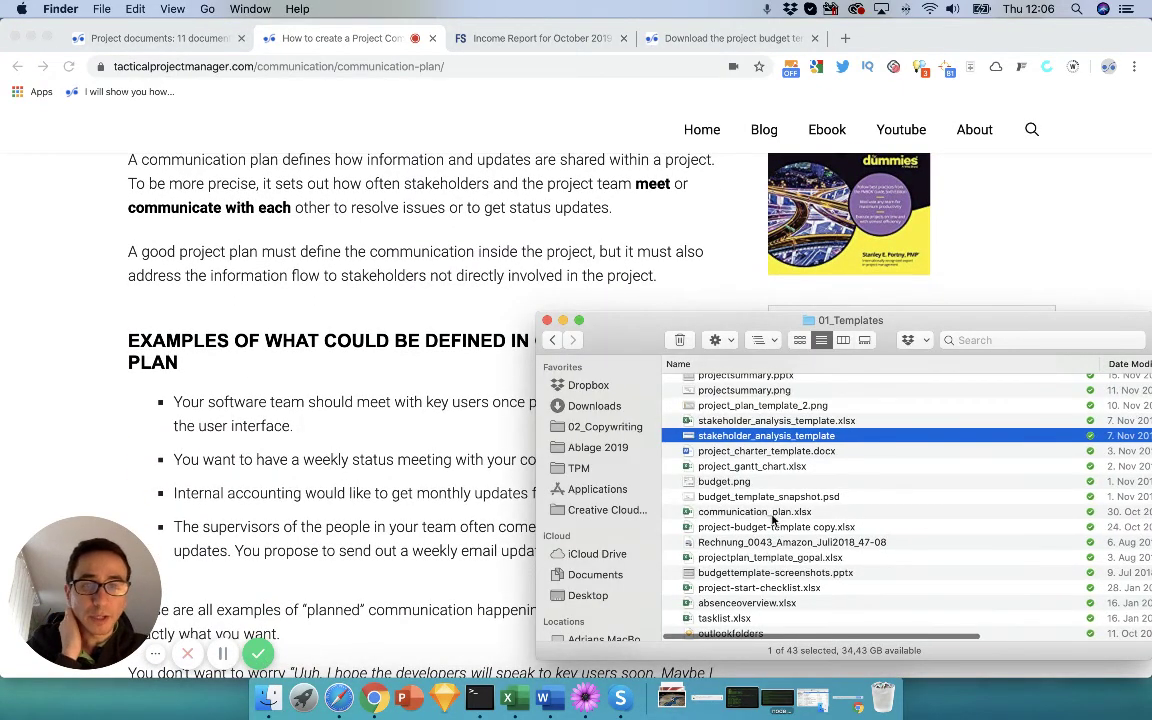
double_click(770, 512)
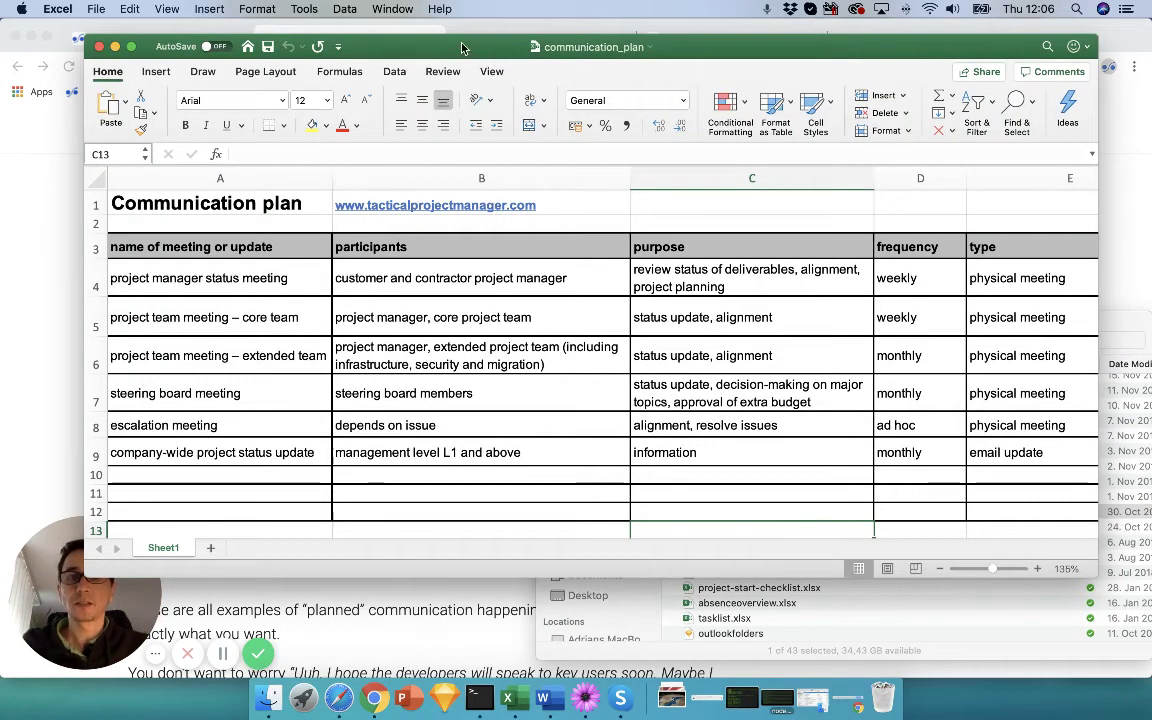
double_click(413, 50)
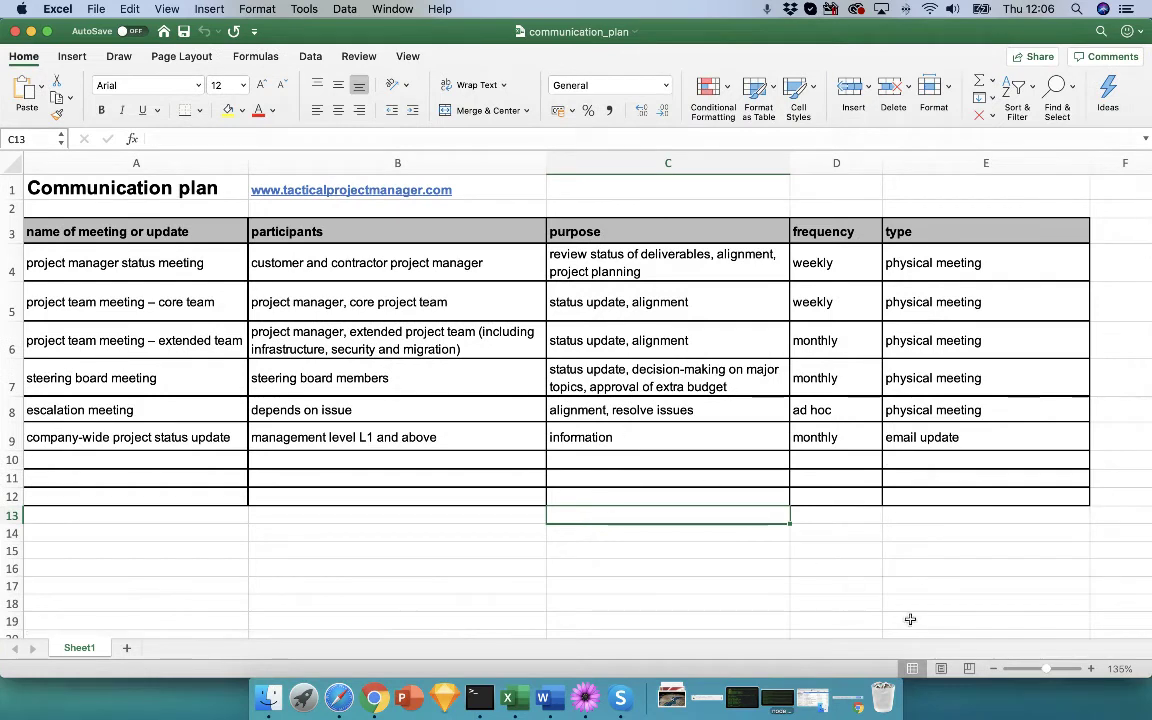
left_click_drag(1048, 673, 1053, 673)
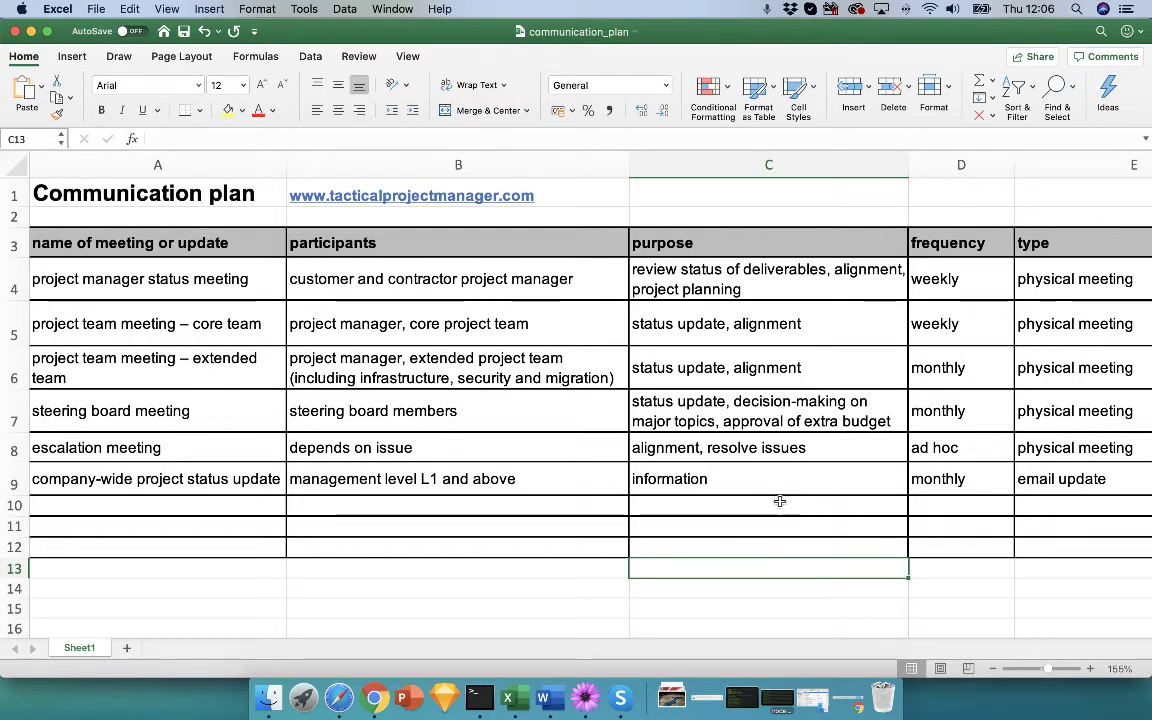
Step: Examine the communication plan's meeting frequencies, core team participants and steering board meeting, and close the workbook
left_click(966, 285)
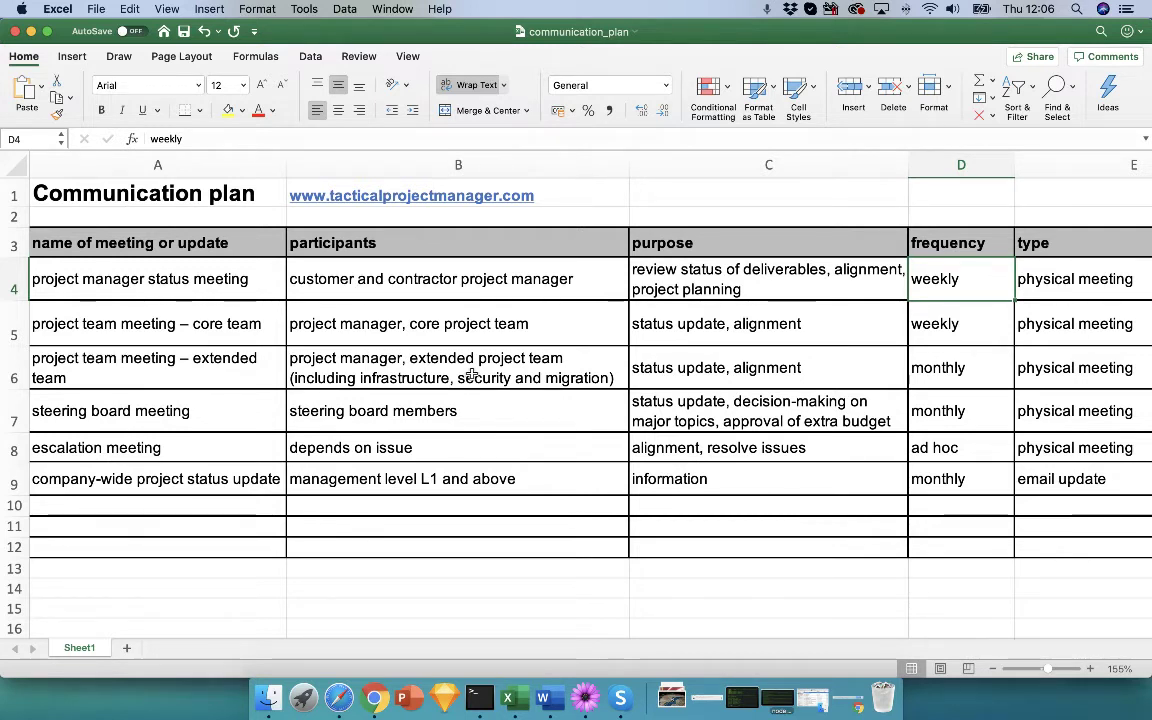
left_click(925, 368)
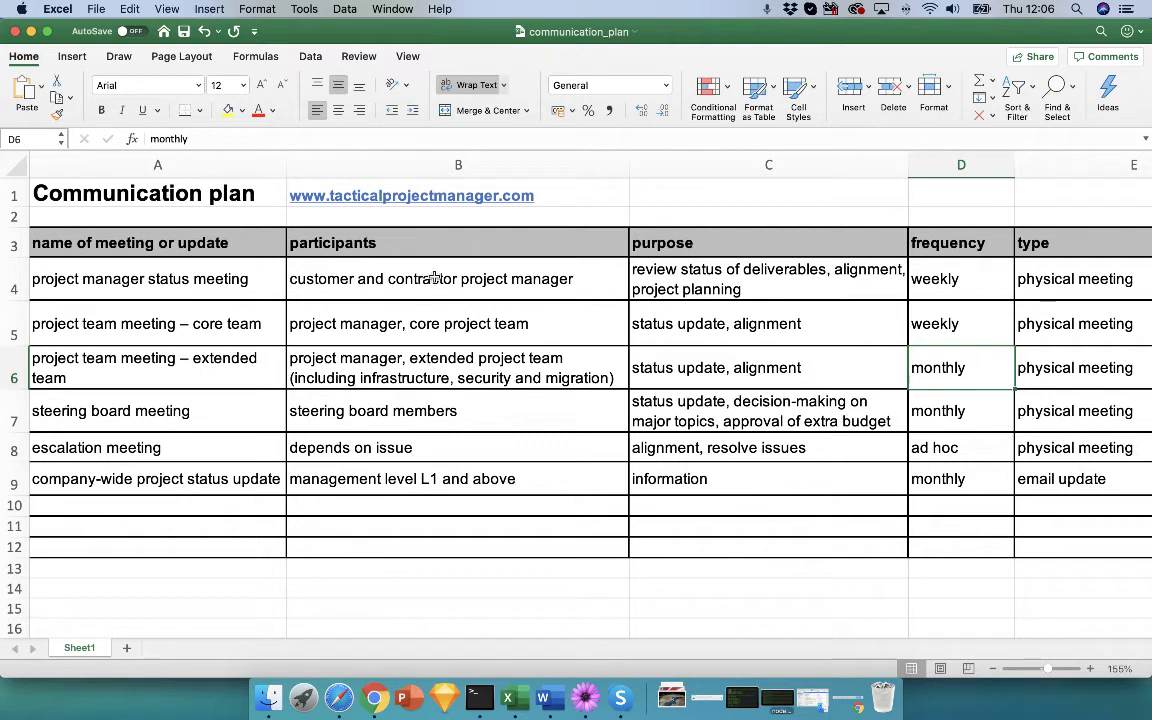
left_click(435, 313)
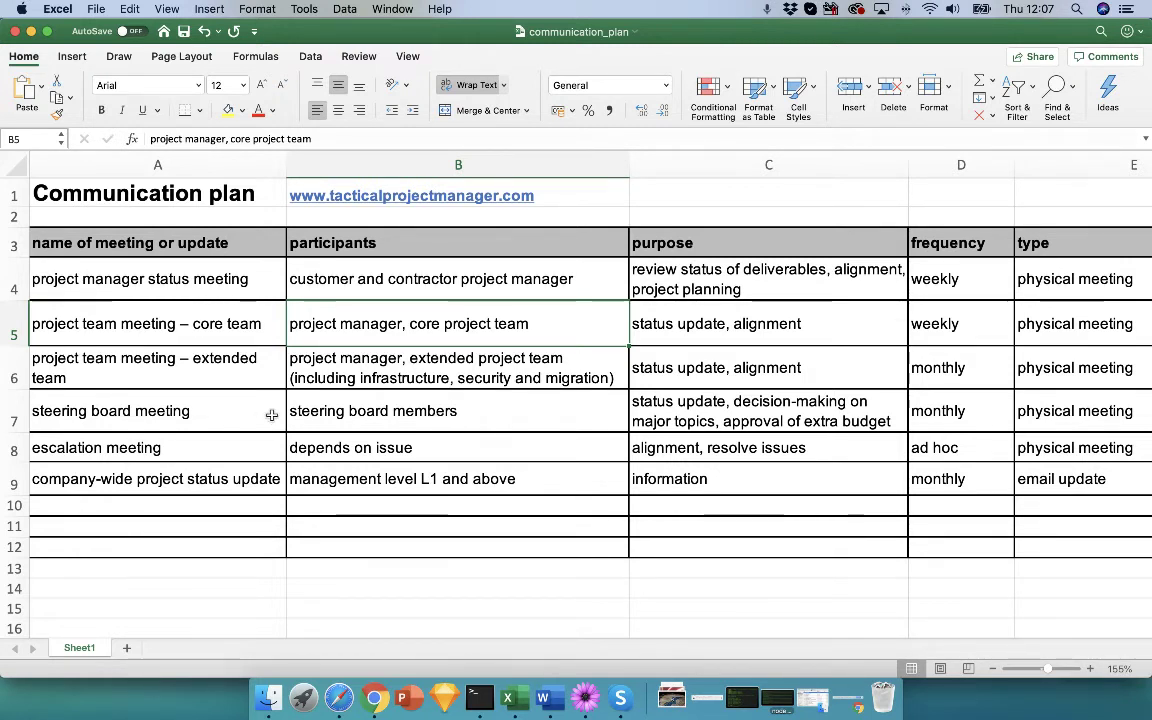
left_click(239, 413)
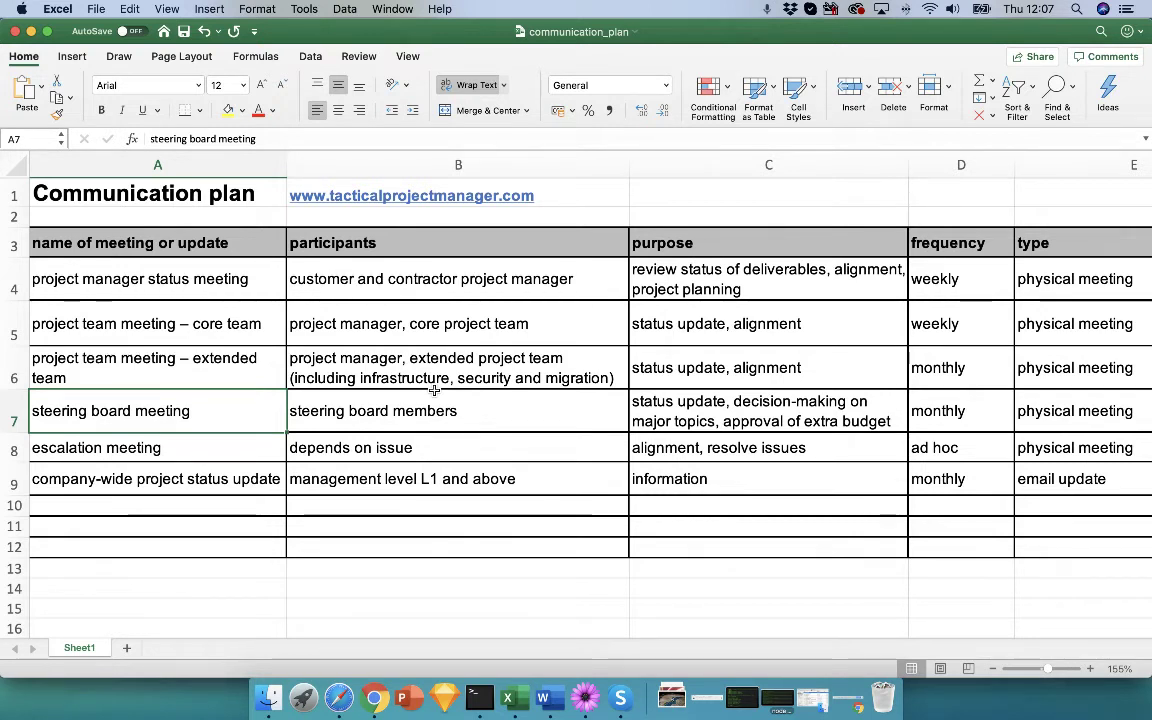
left_click(14, 31)
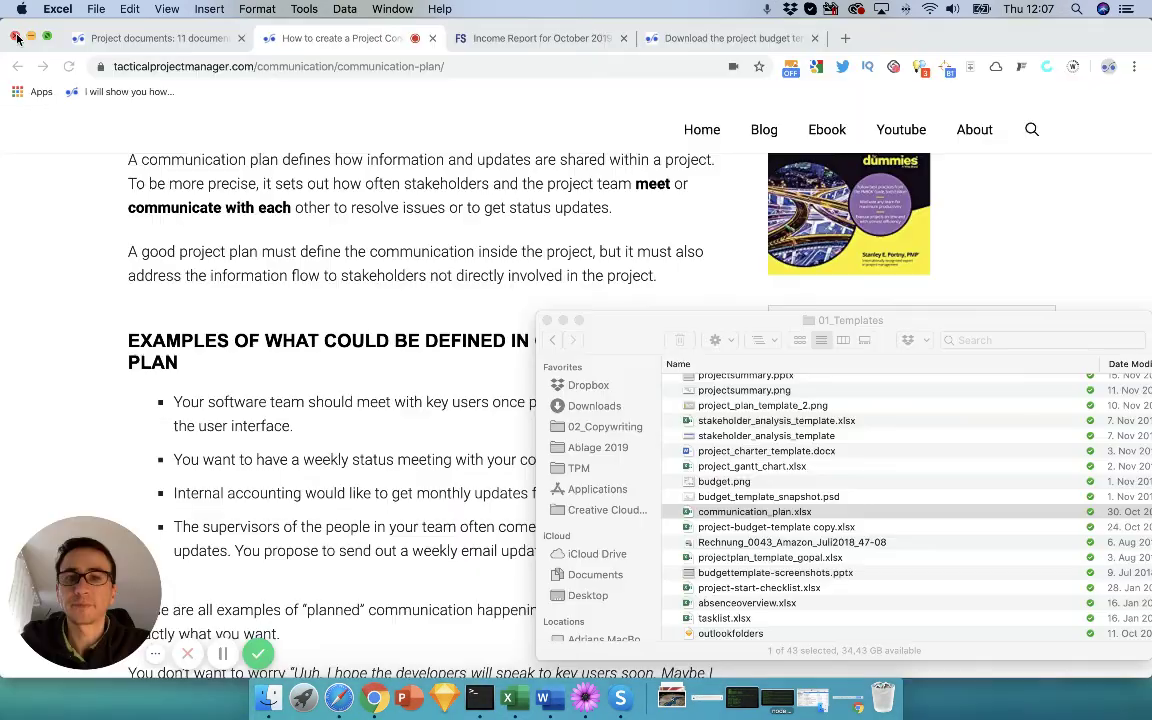
Step: Return from the communication plan guide to the essential project documents article and read its Scope Statement (Requirement Specification) section
left_click(428, 440)
scroll(428, 440, "up", 4)
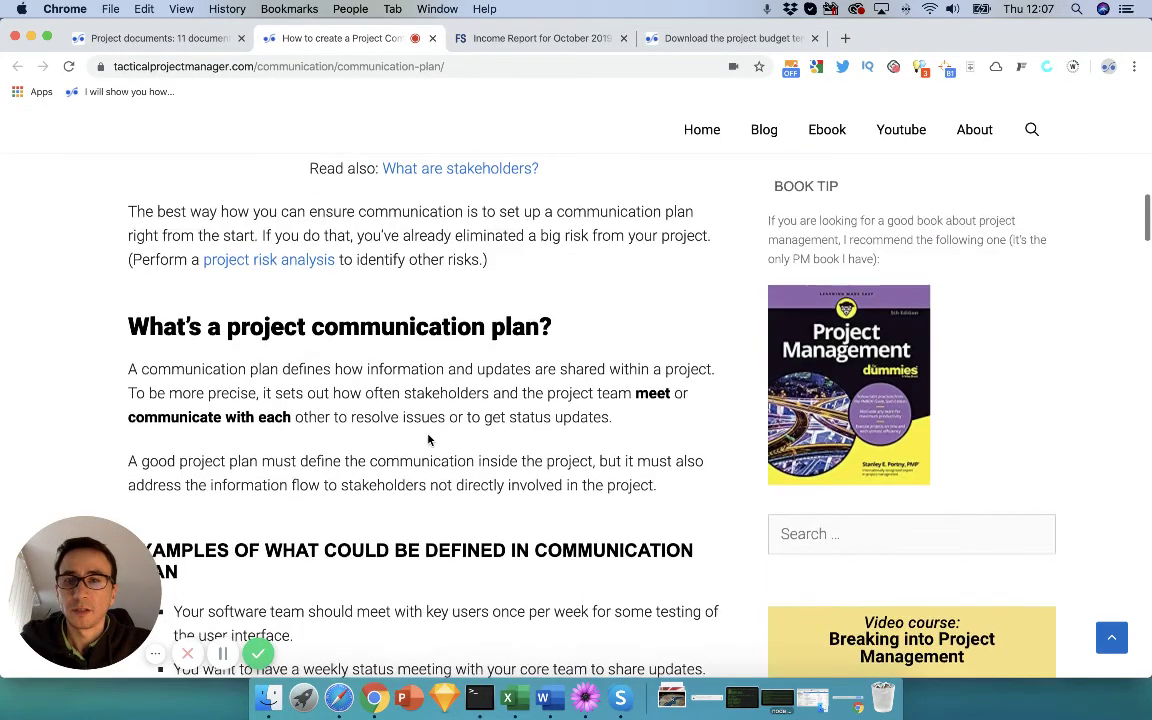
scroll(428, 440, "down", 8)
left_click(160, 38)
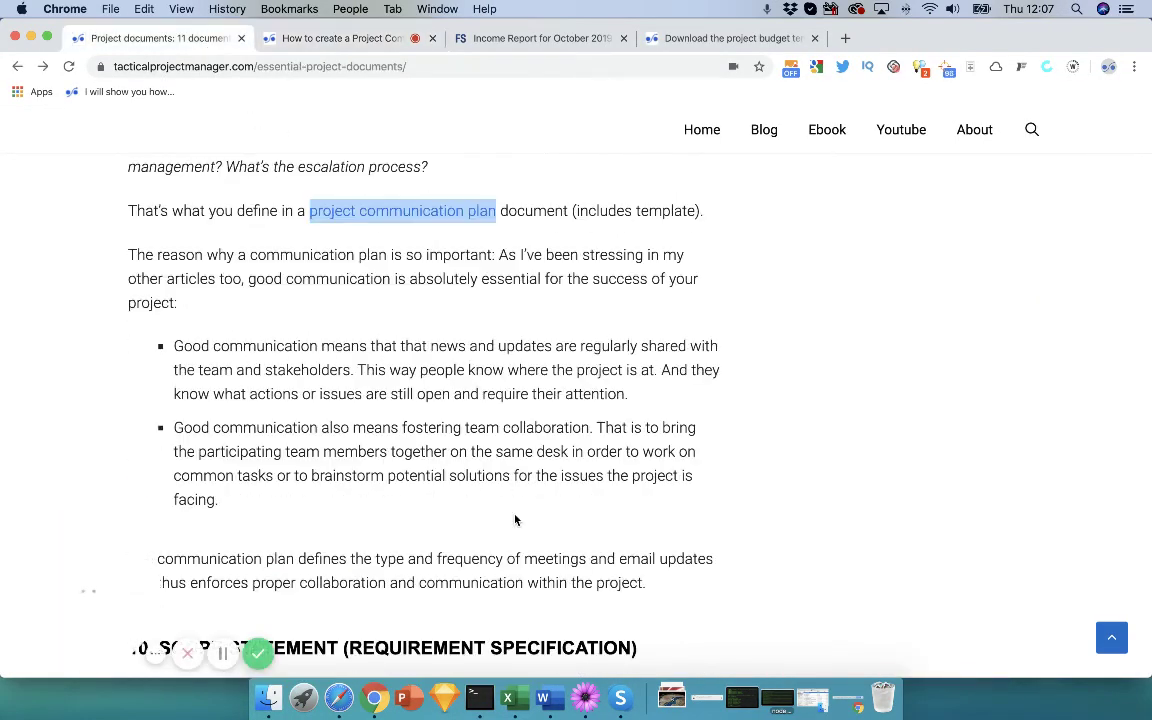
scroll(515, 519, "down", 5)
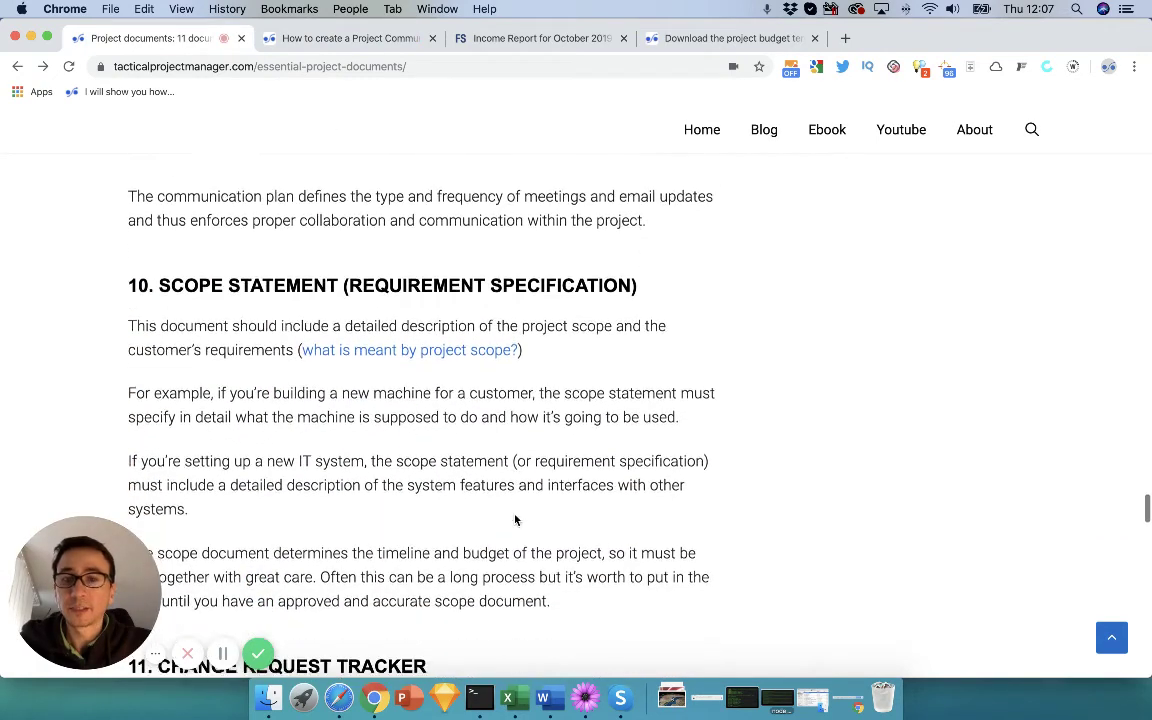
scroll(515, 519, "down", 1)
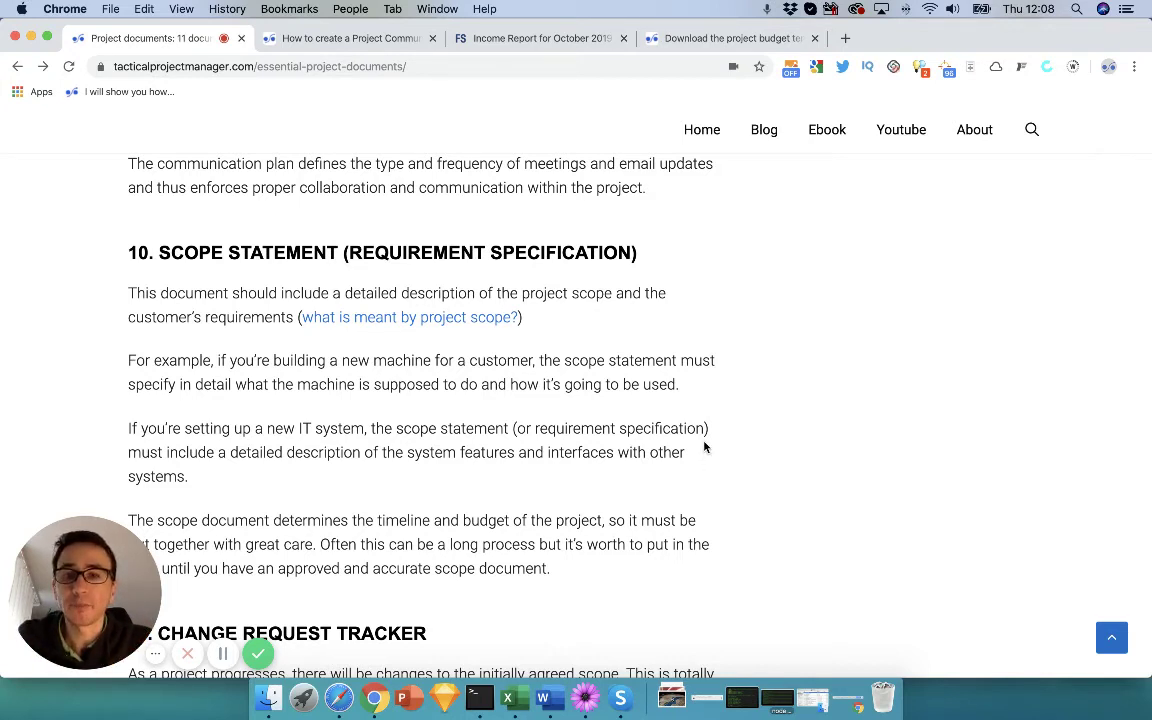
scroll(704, 447, "down", 1)
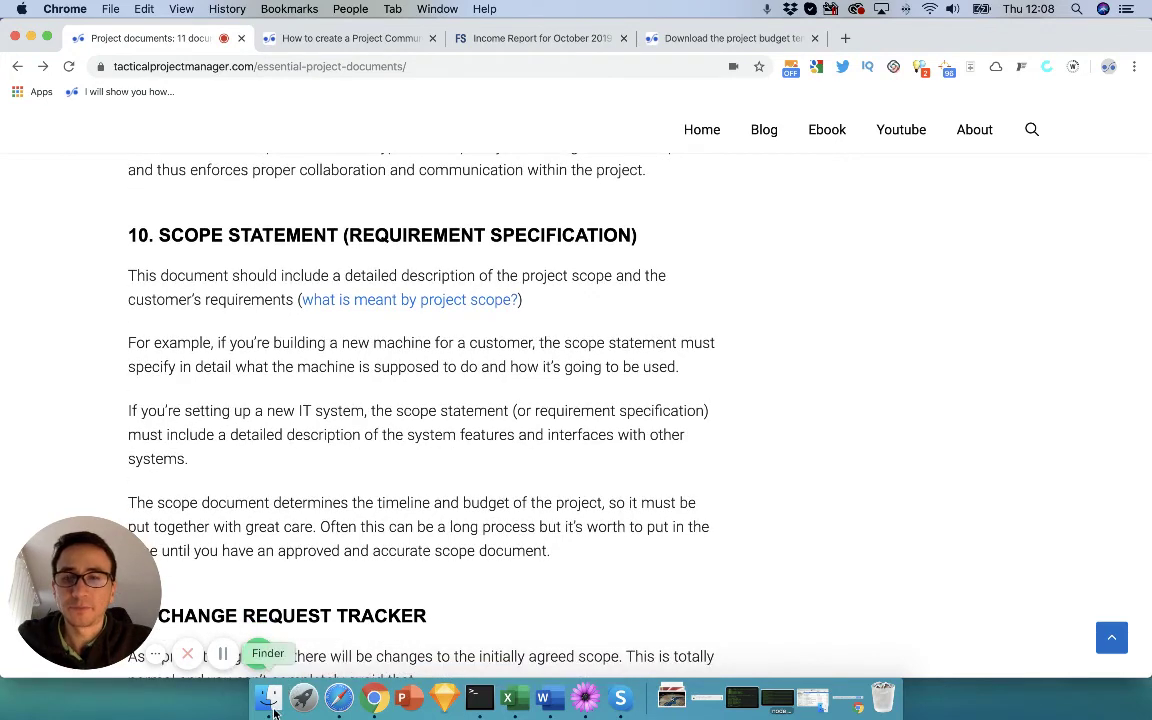
Step: Open the Project Scope Statement document from the 01_Templates folder
left_click(274, 712)
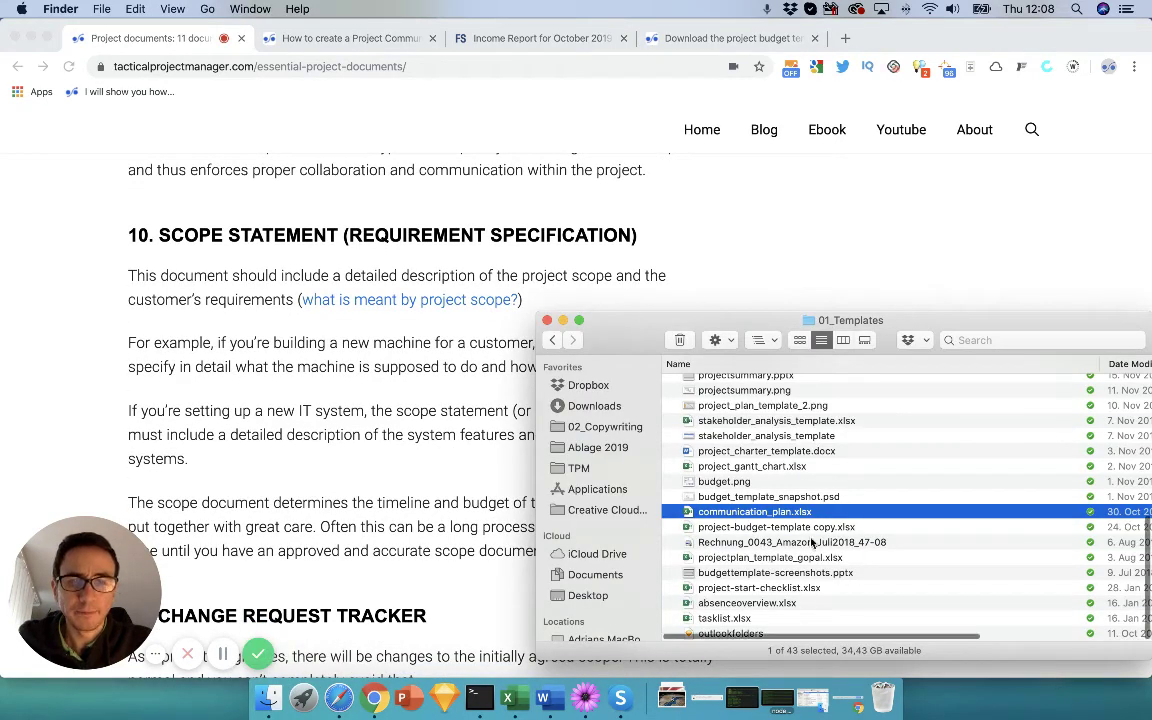
scroll(812, 541, "up", 5)
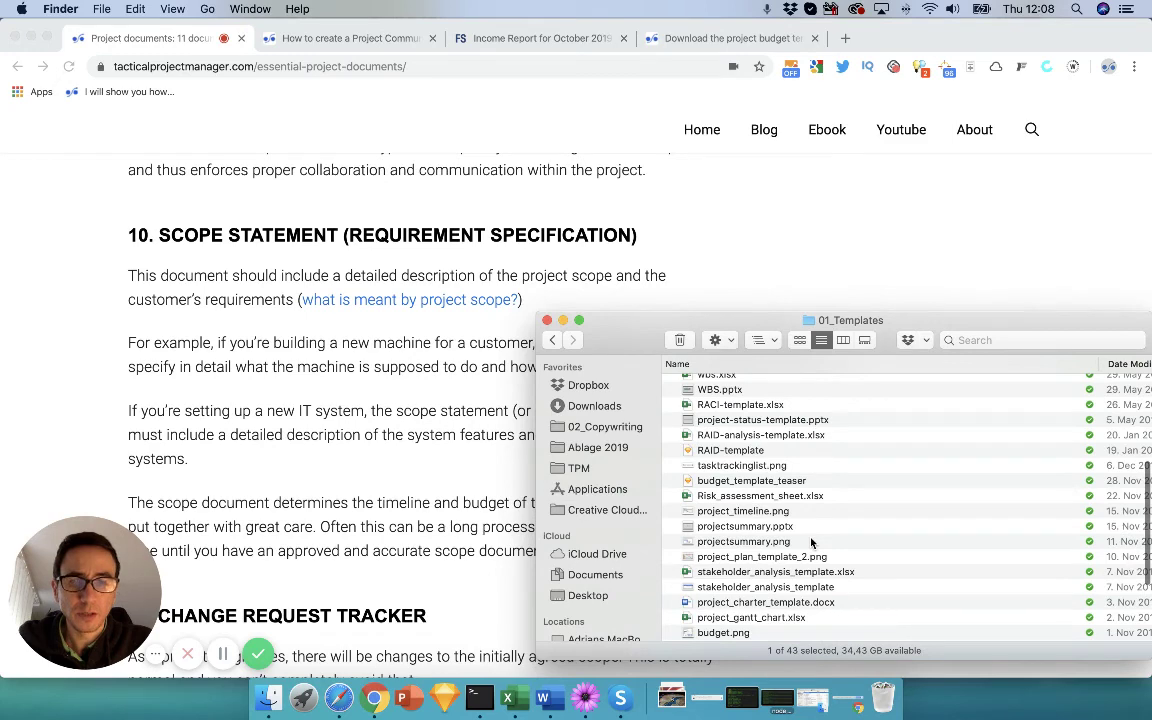
scroll(812, 541, "up", 10)
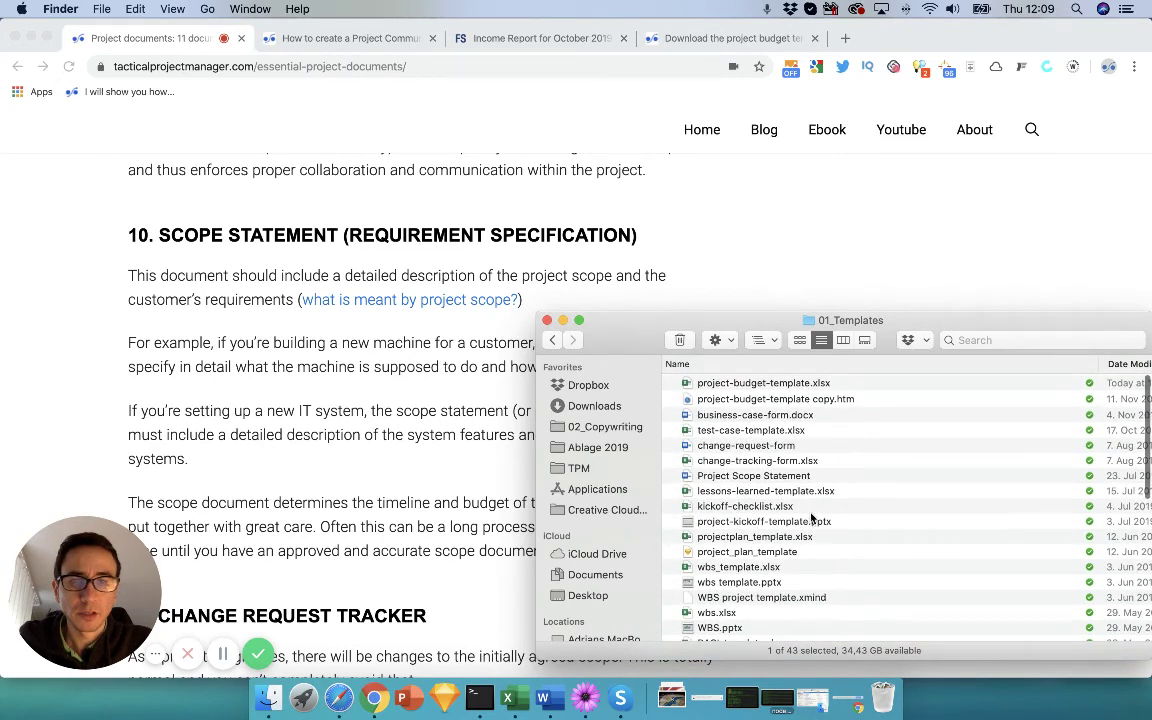
scroll(810, 548, "down", 1)
double_click(772, 467)
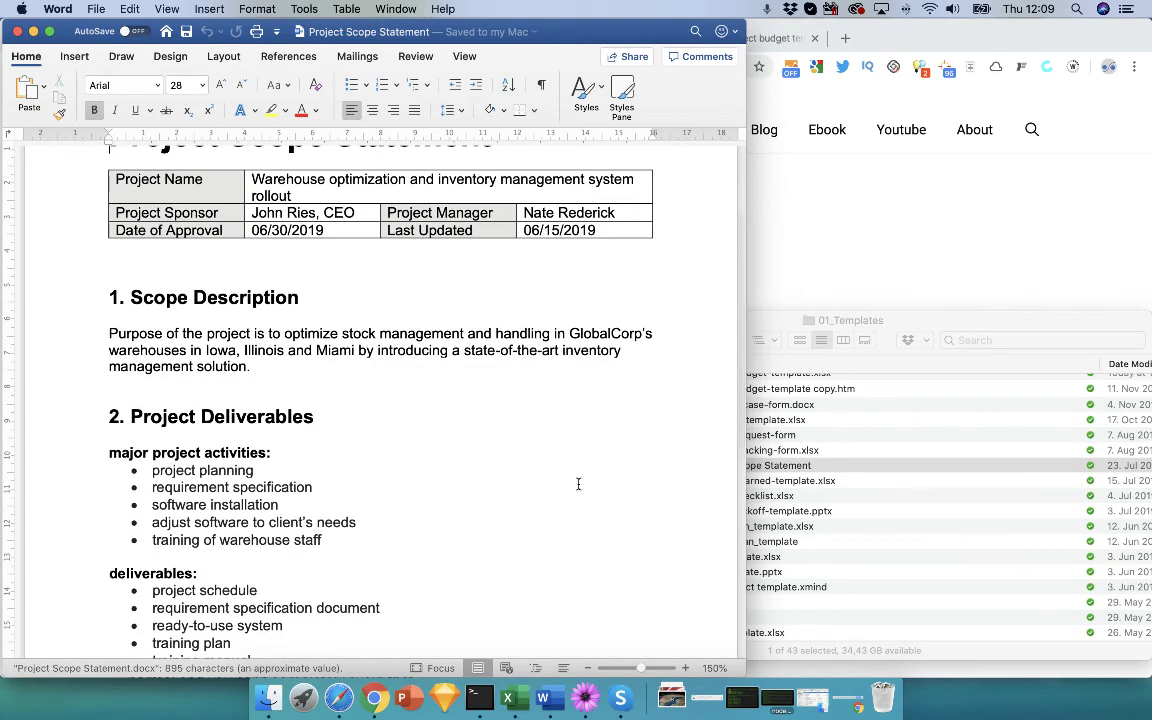
Step: Examine the project scope statement's description, deliverables, acceptance criteria, constraints and assumptions, and close the document
scroll(578, 484, "down", 3)
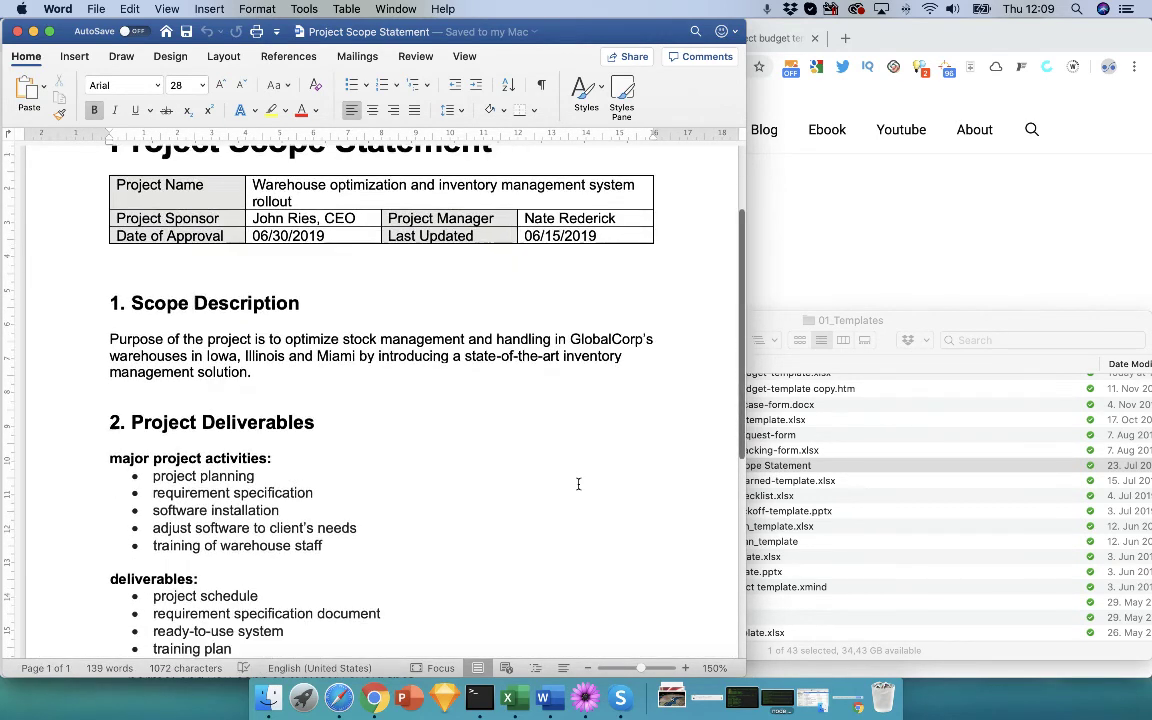
scroll(578, 484, "down", 2)
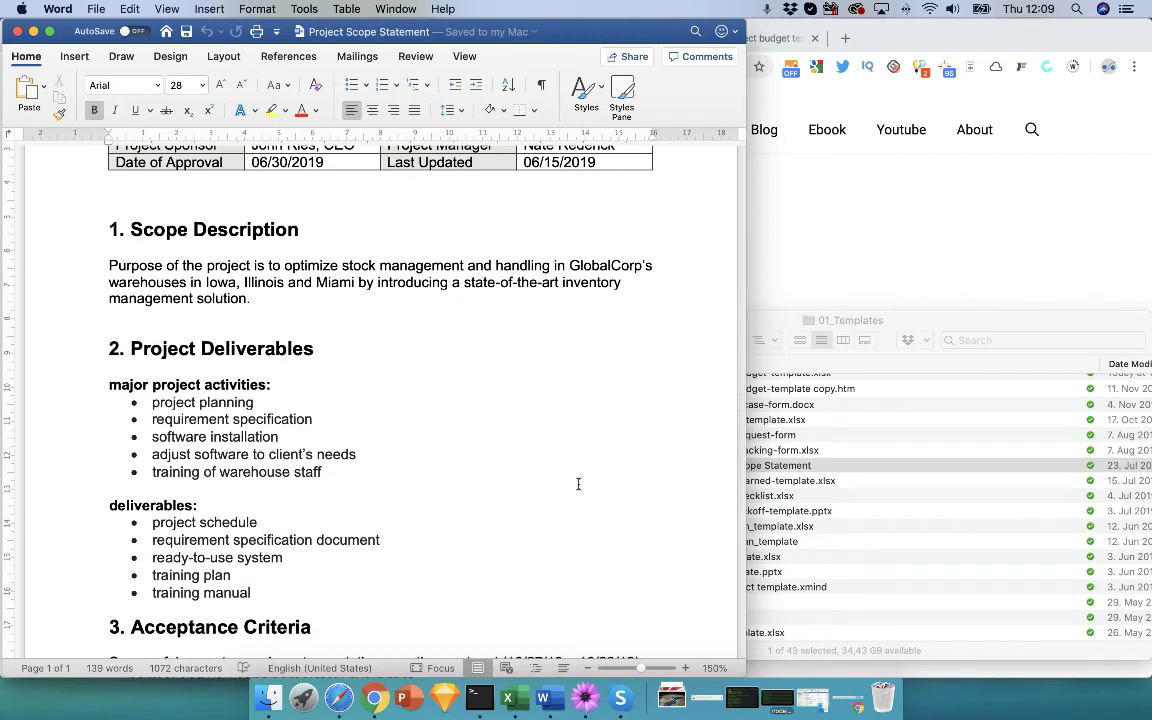
scroll(579, 444, "down", 1)
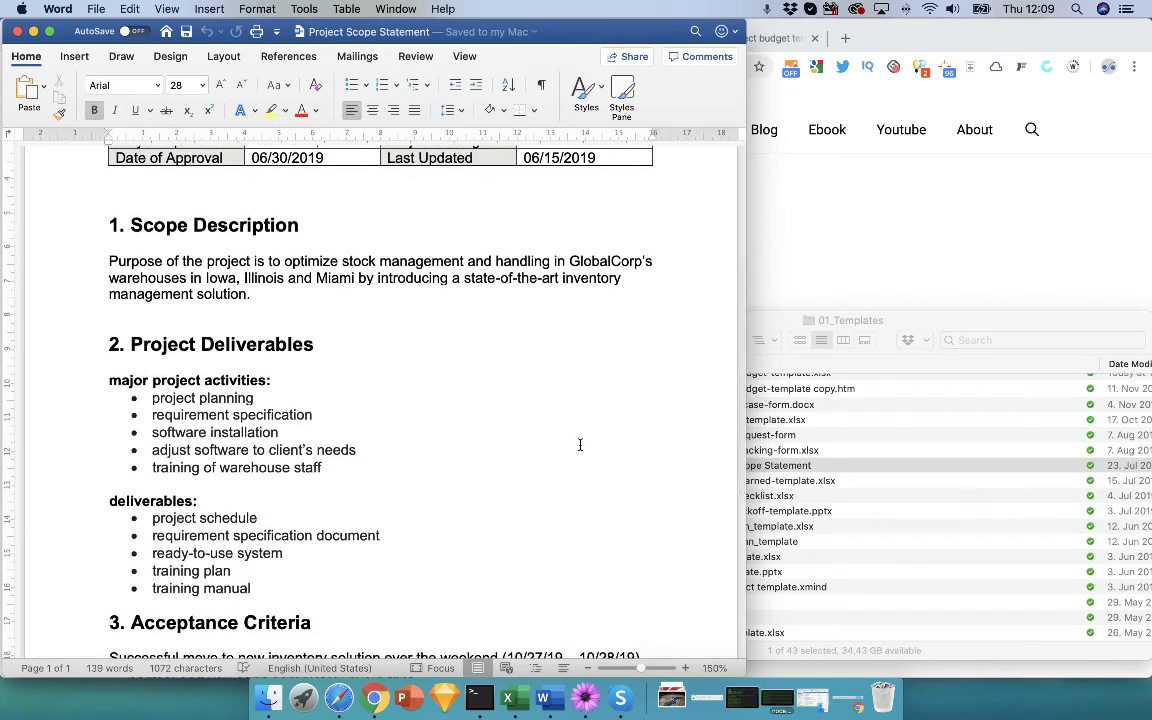
scroll(579, 444, "down", 6)
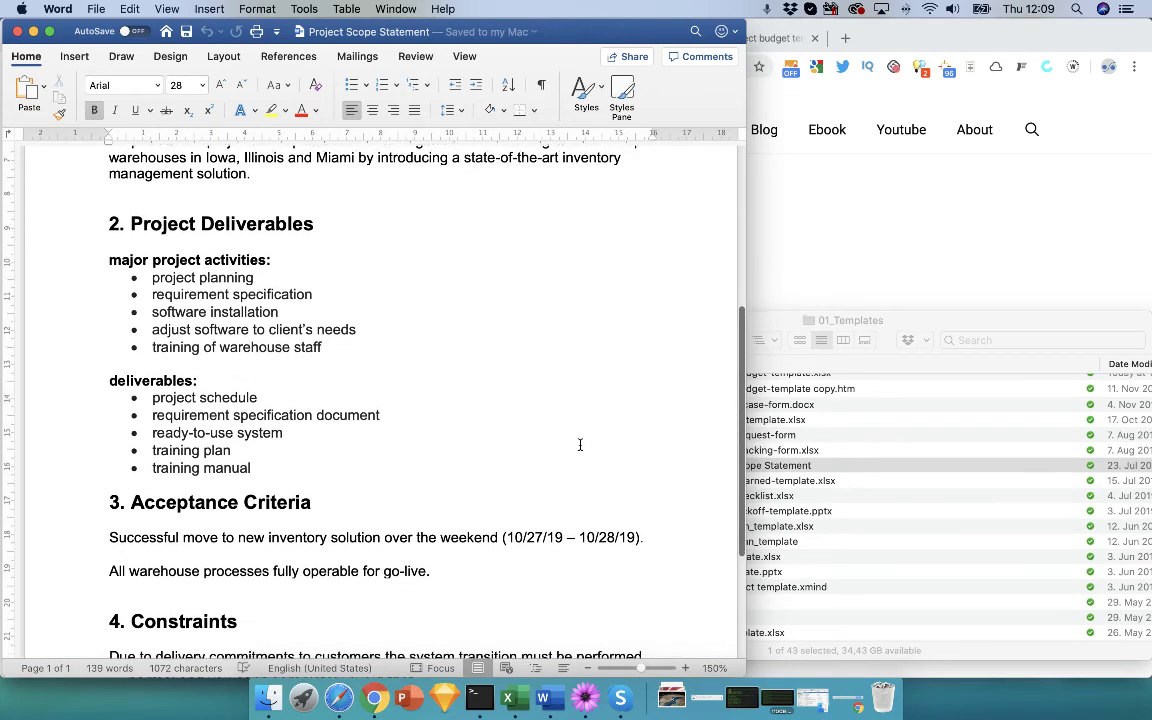
scroll(579, 444, "down", 3)
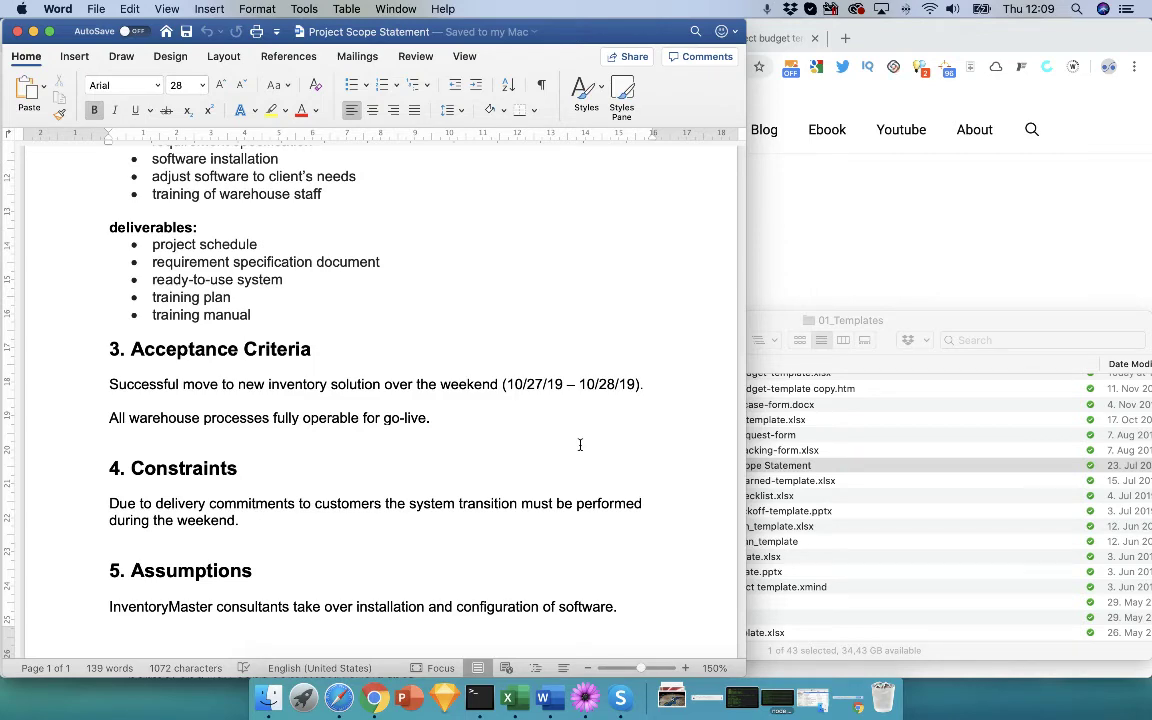
scroll(579, 445, "down", 2)
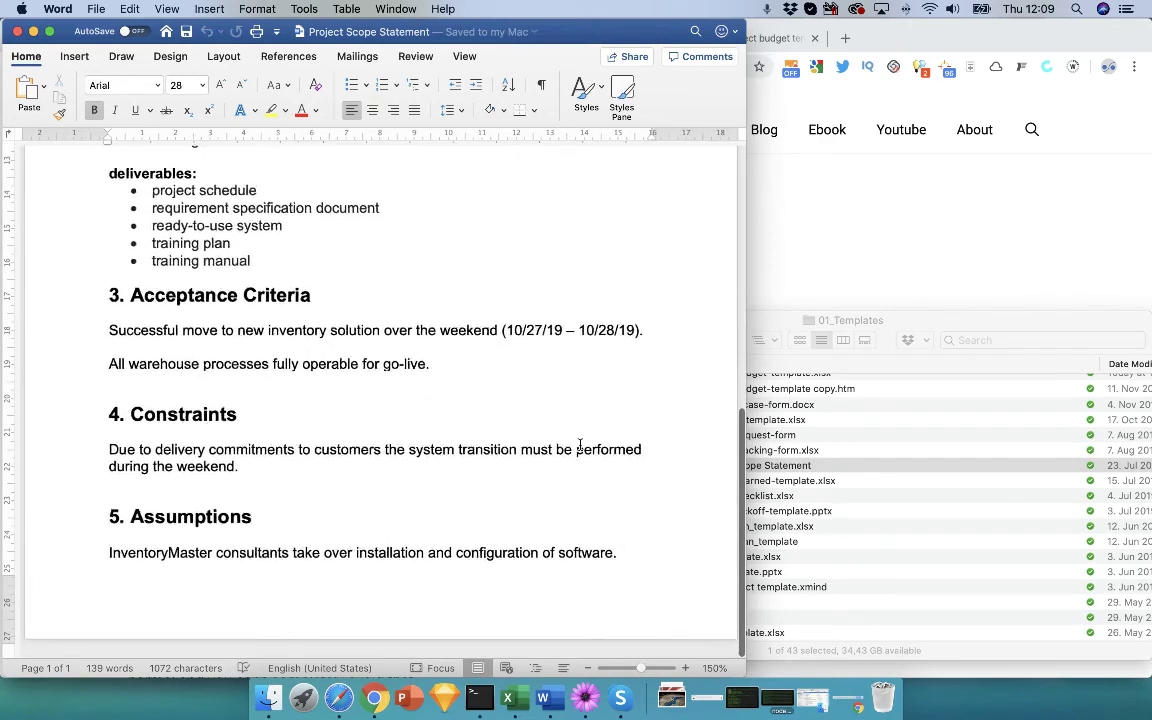
scroll(579, 445, "up", 10)
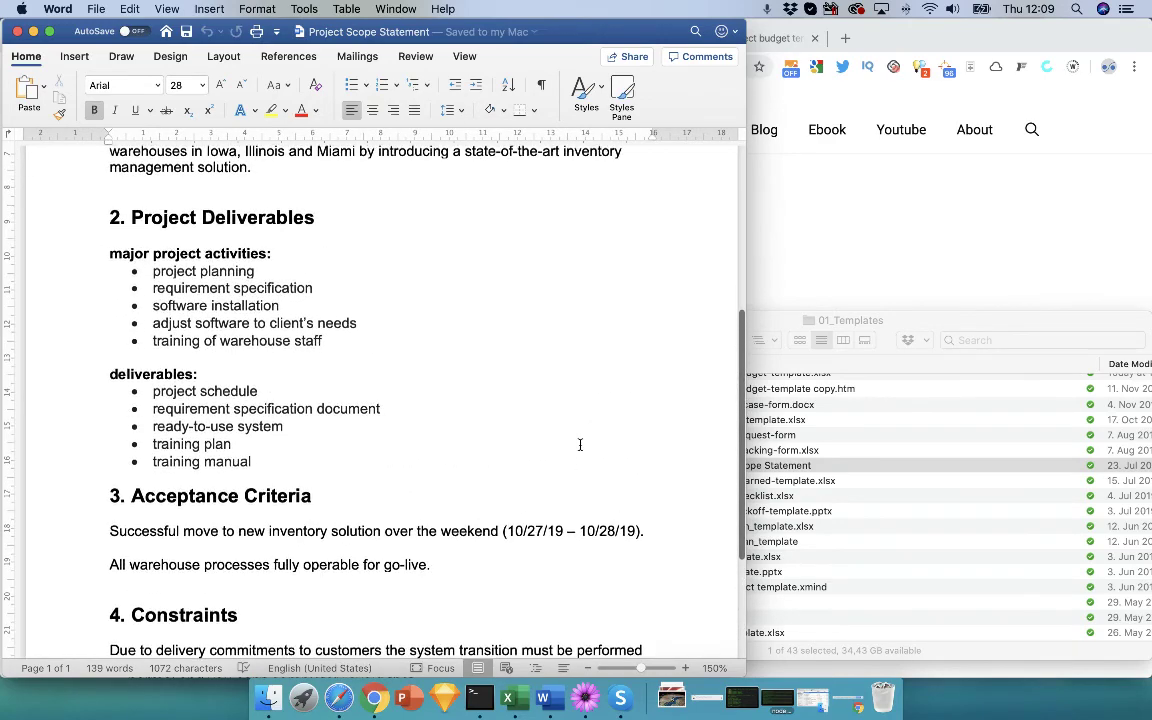
scroll(579, 445, "up", 5)
scroll(579, 445, "down", 6)
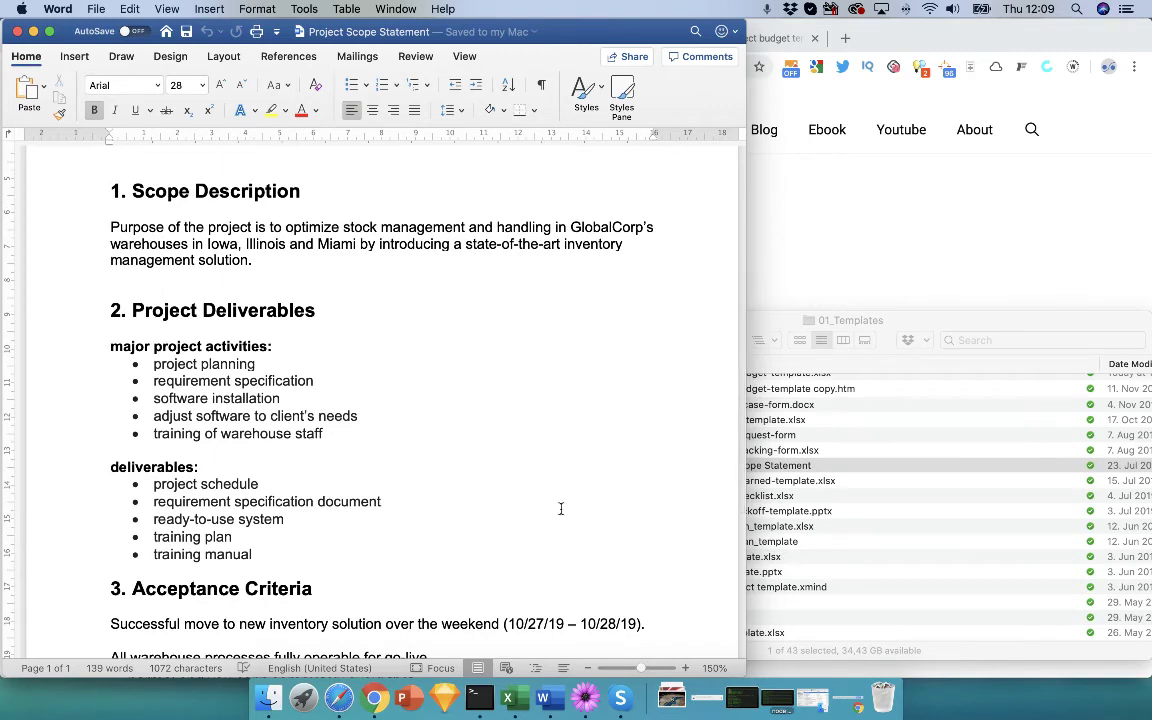
scroll(561, 509, "down", 1)
scroll(561, 509, "down", 1)
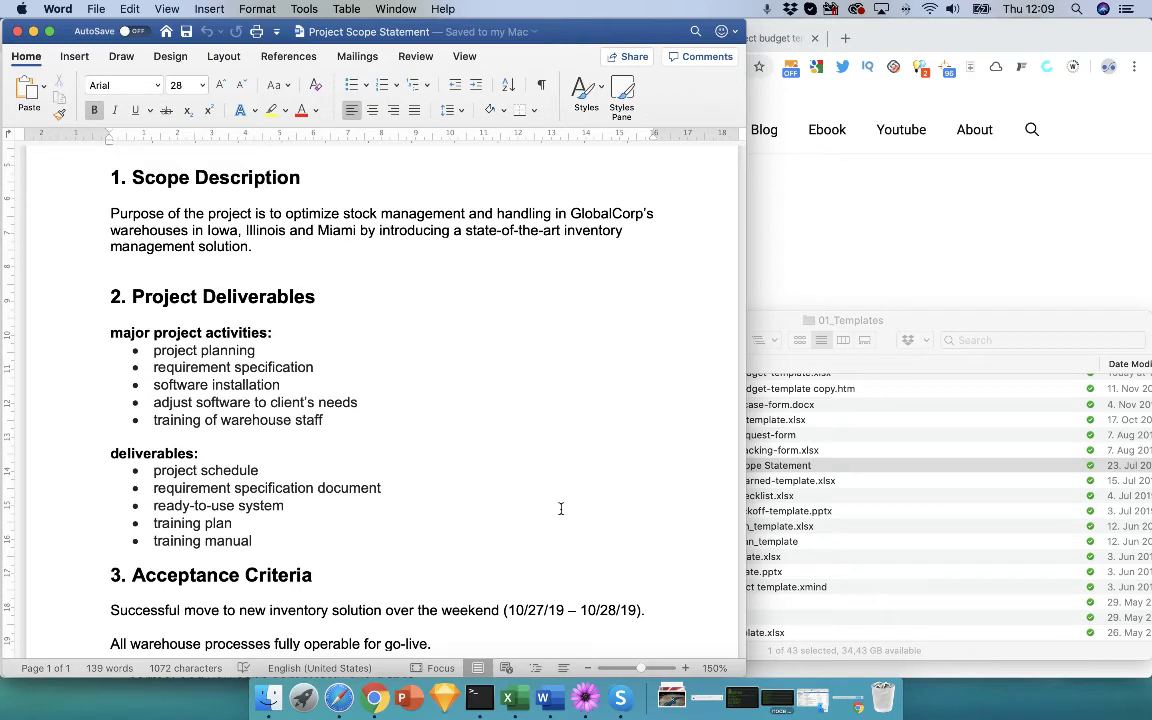
left_click(18, 33)
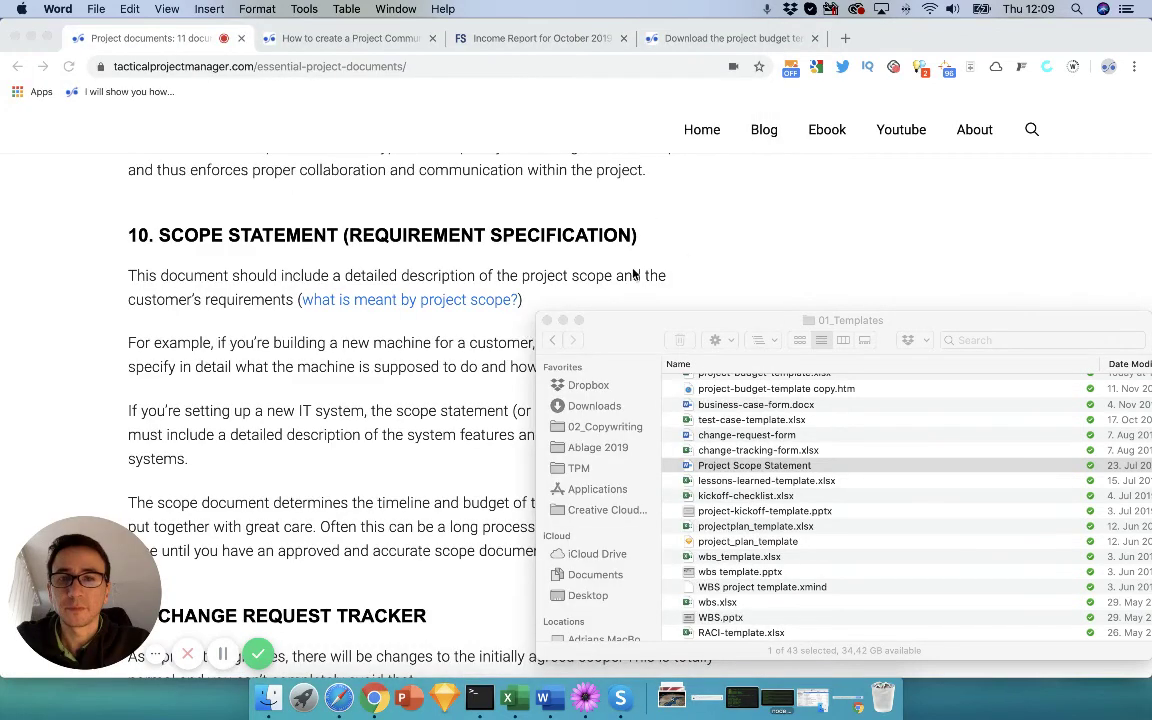
Step: Return to the essential project documents article and read its Change Request Tracker section, including the change tracking form example
left_click(707, 245)
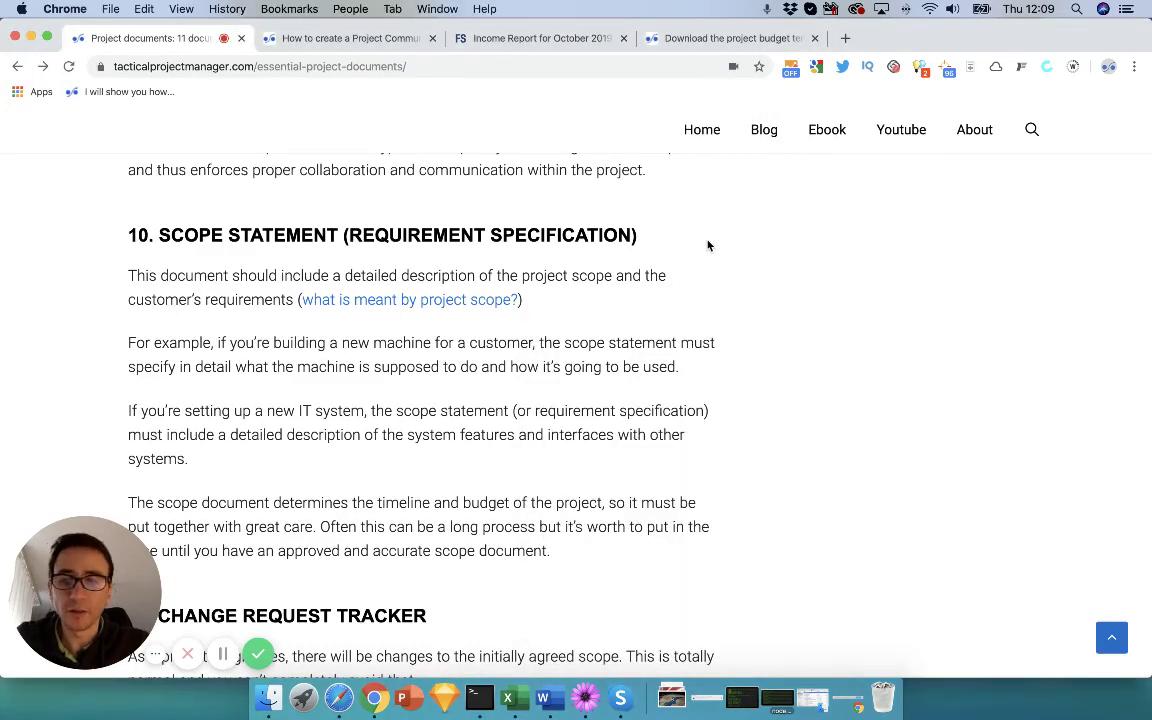
scroll(770, 332, "down", 2)
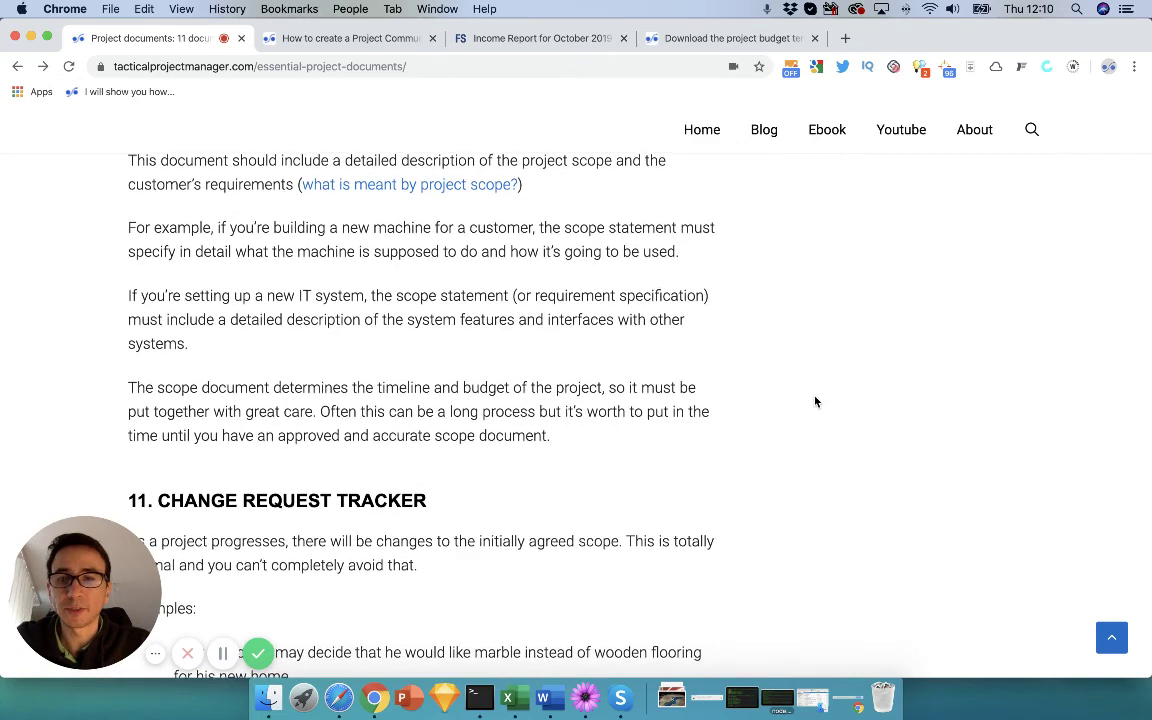
scroll(815, 401, "down", 5)
scroll(815, 478, "down", 1)
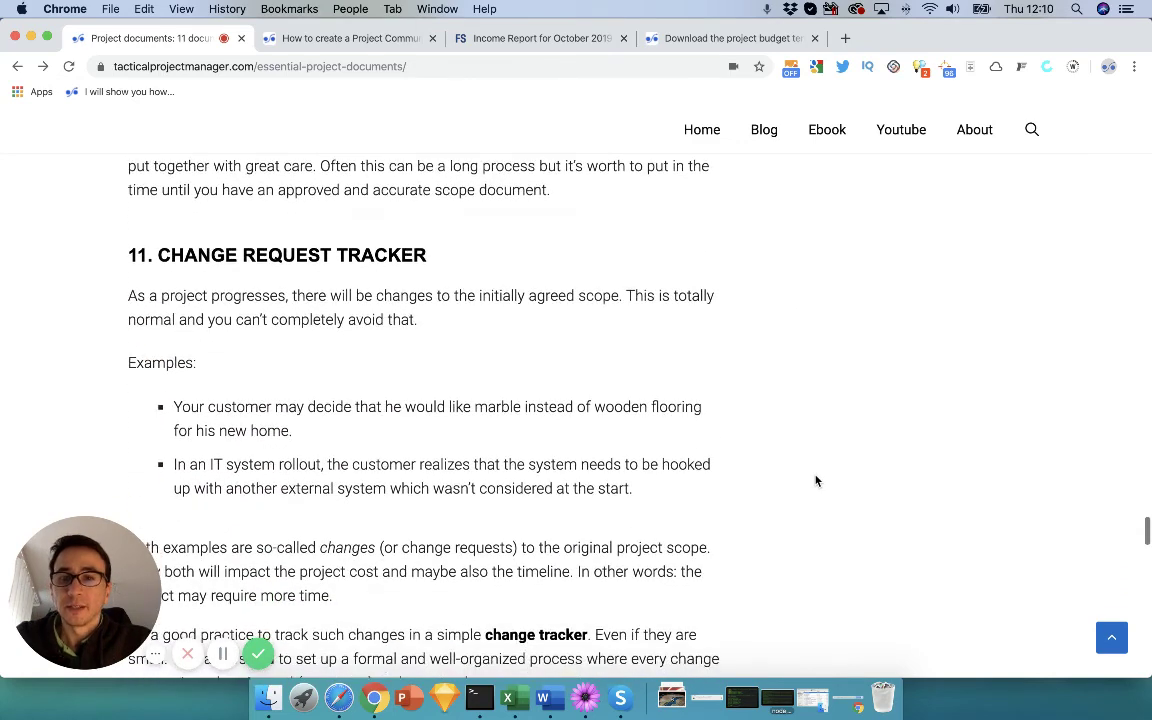
scroll(815, 478, "up", 1)
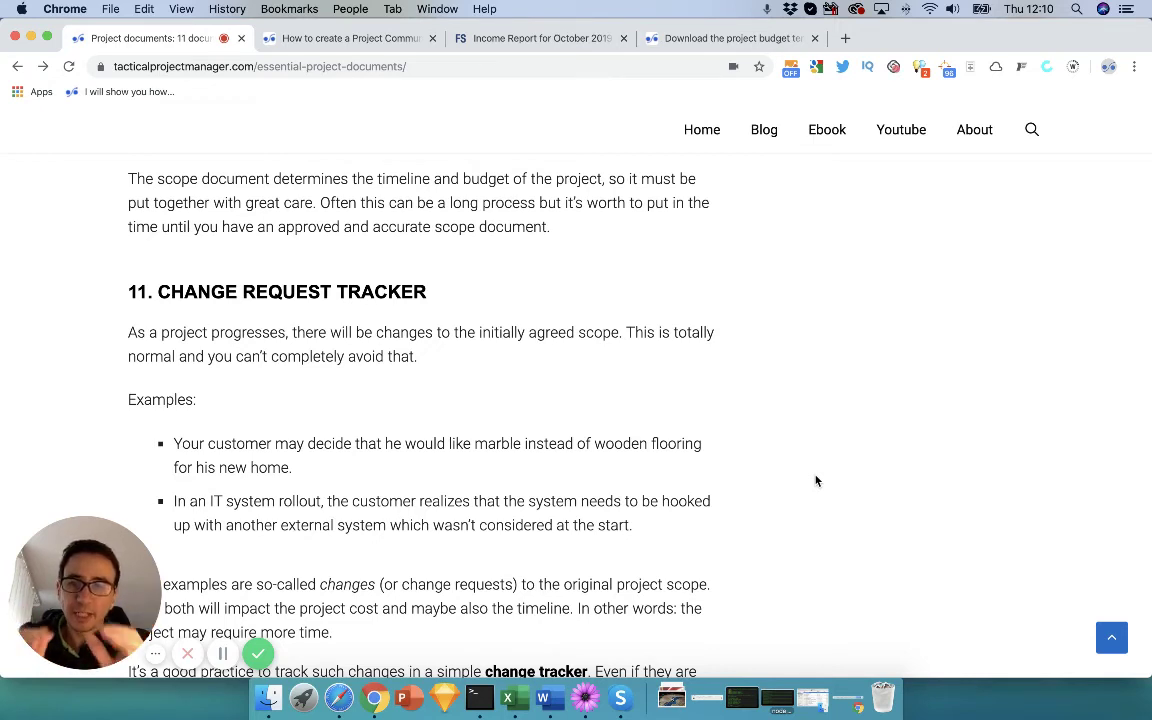
scroll(815, 481, "up", 2)
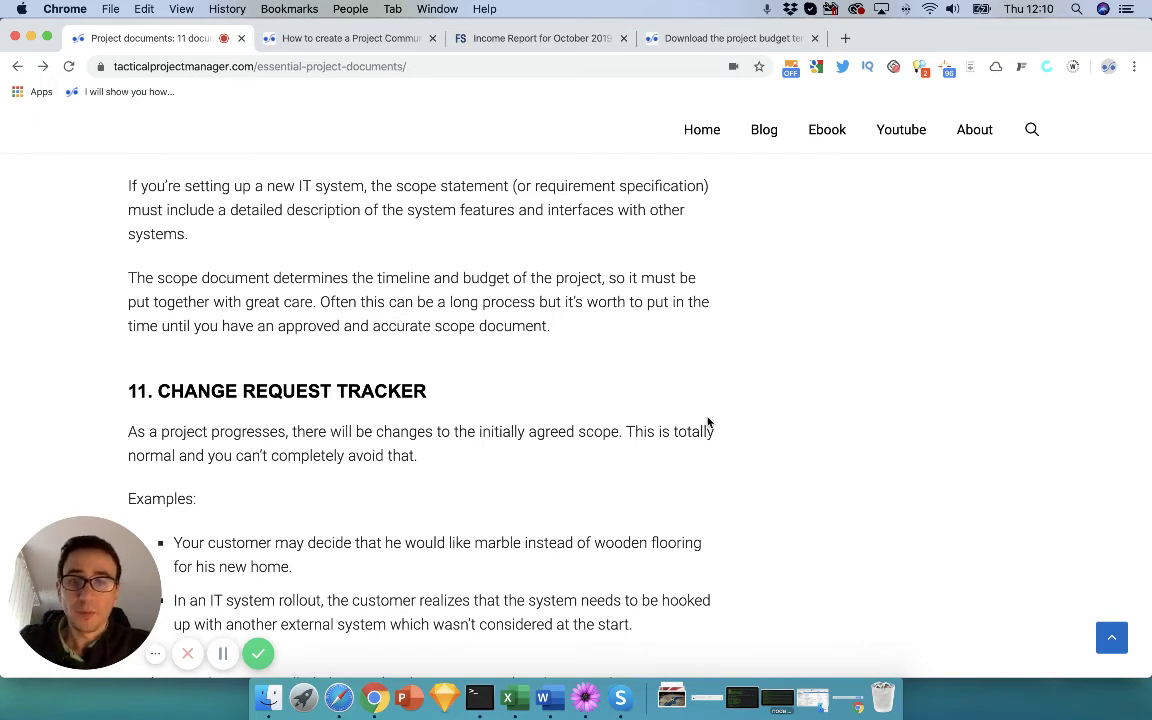
scroll(707, 425, "down", 2)
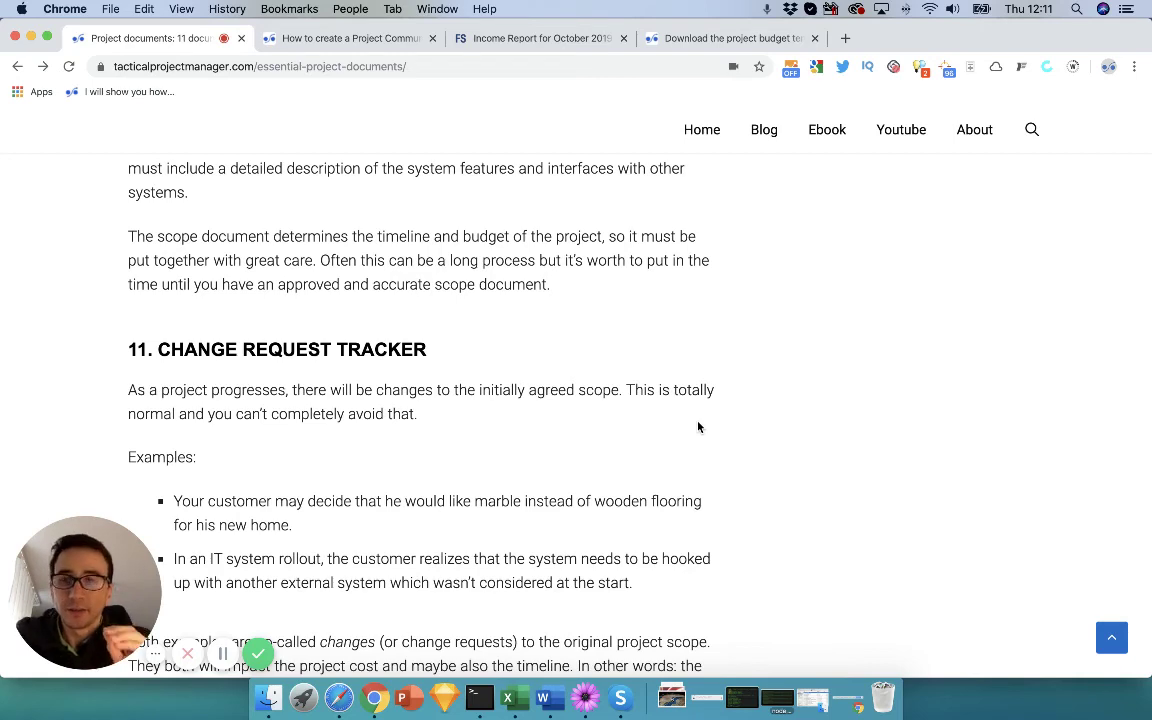
scroll(698, 427, "down", 2)
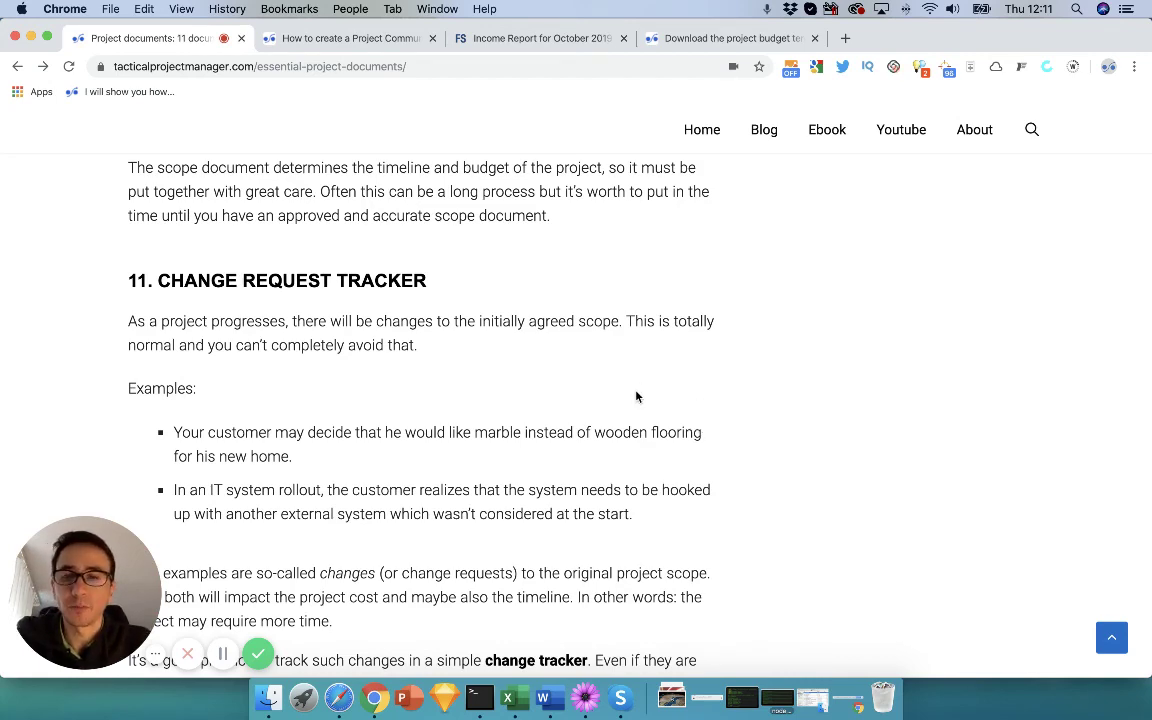
scroll(636, 397, "down", 2)
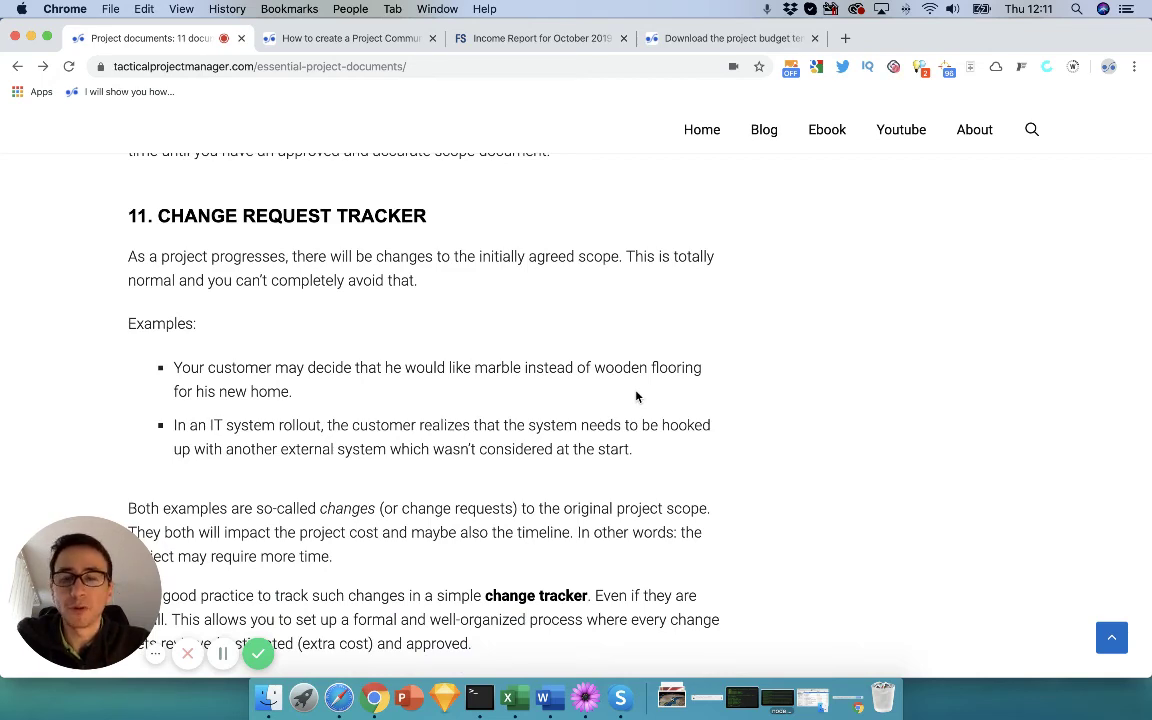
scroll(636, 397, "down", 1)
scroll(636, 397, "down", 2)
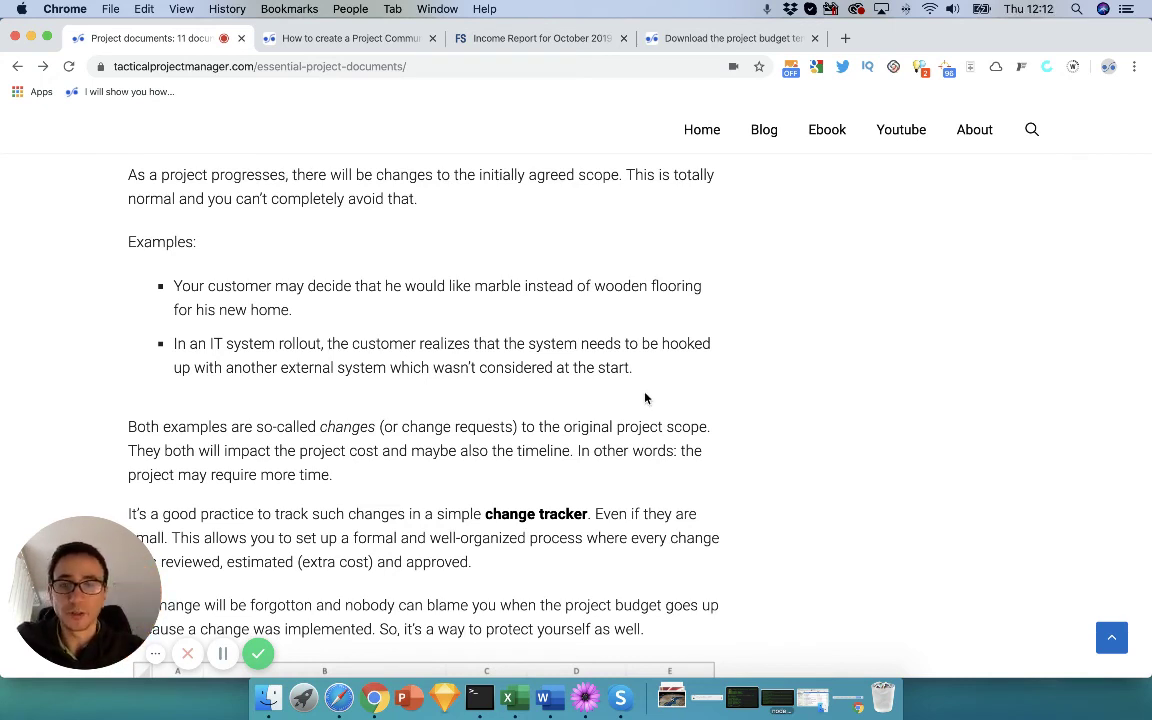
scroll(730, 504, "down", 5)
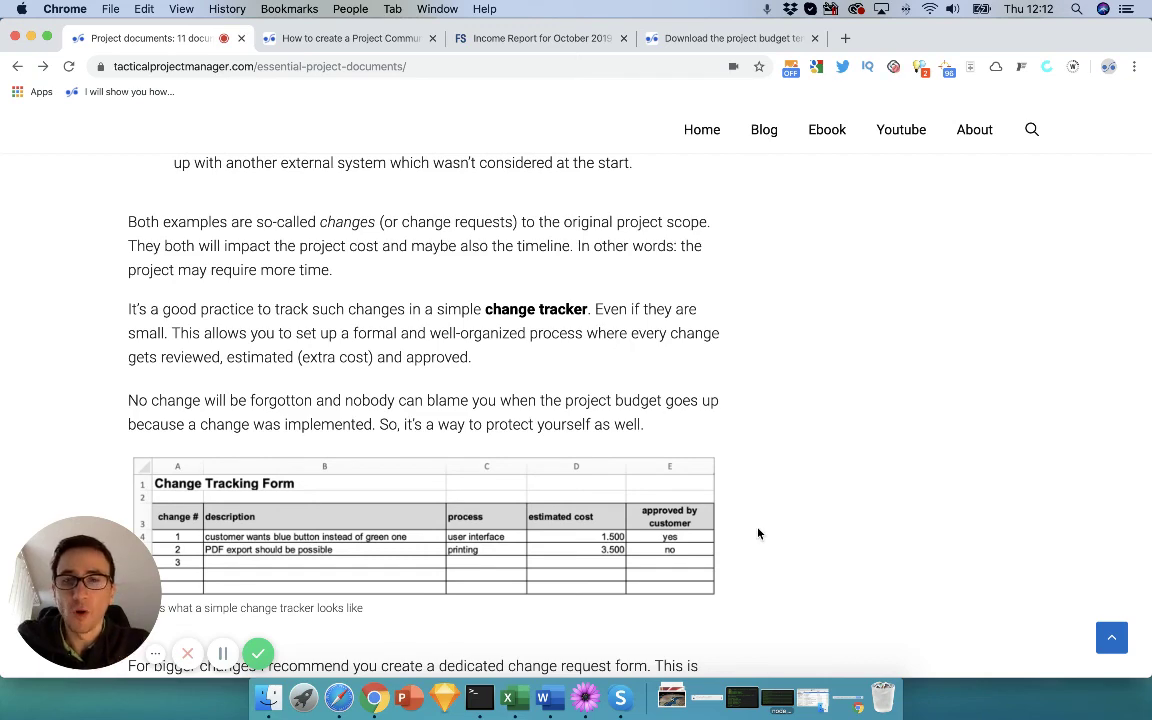
scroll(758, 533, "down", 5)
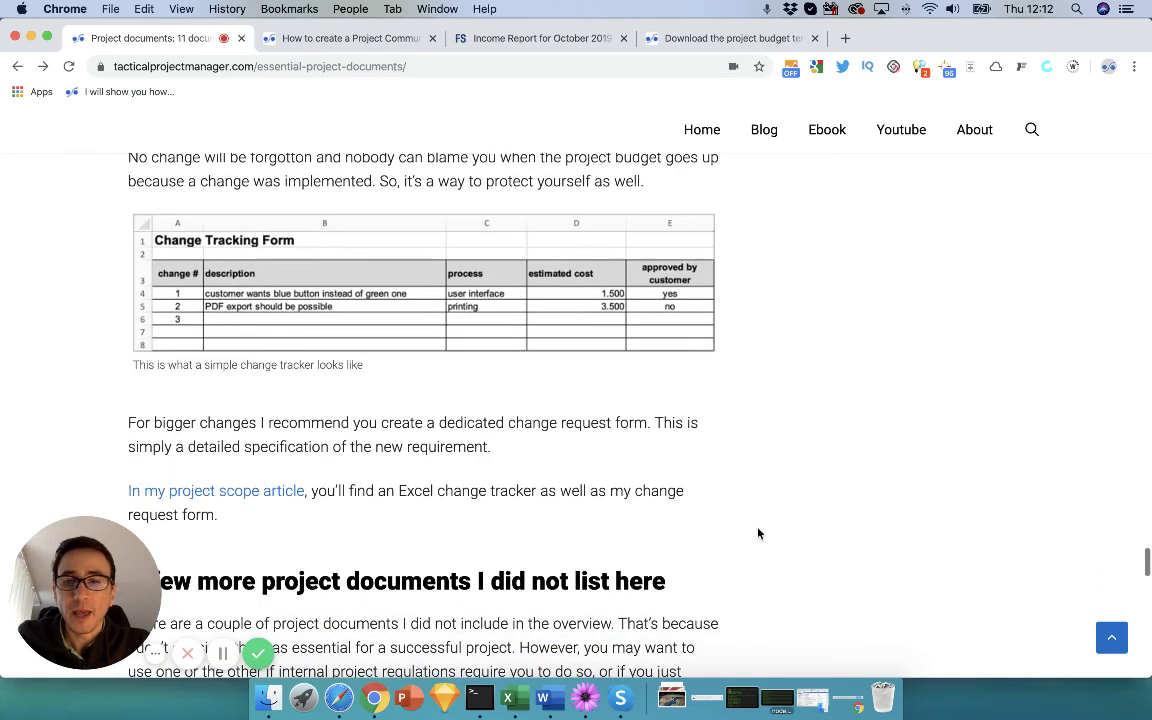
Step: Open the change-request-form document from the 01_Templates folder and examine its project details table, requirement and technical solution sections
left_click(284, 701)
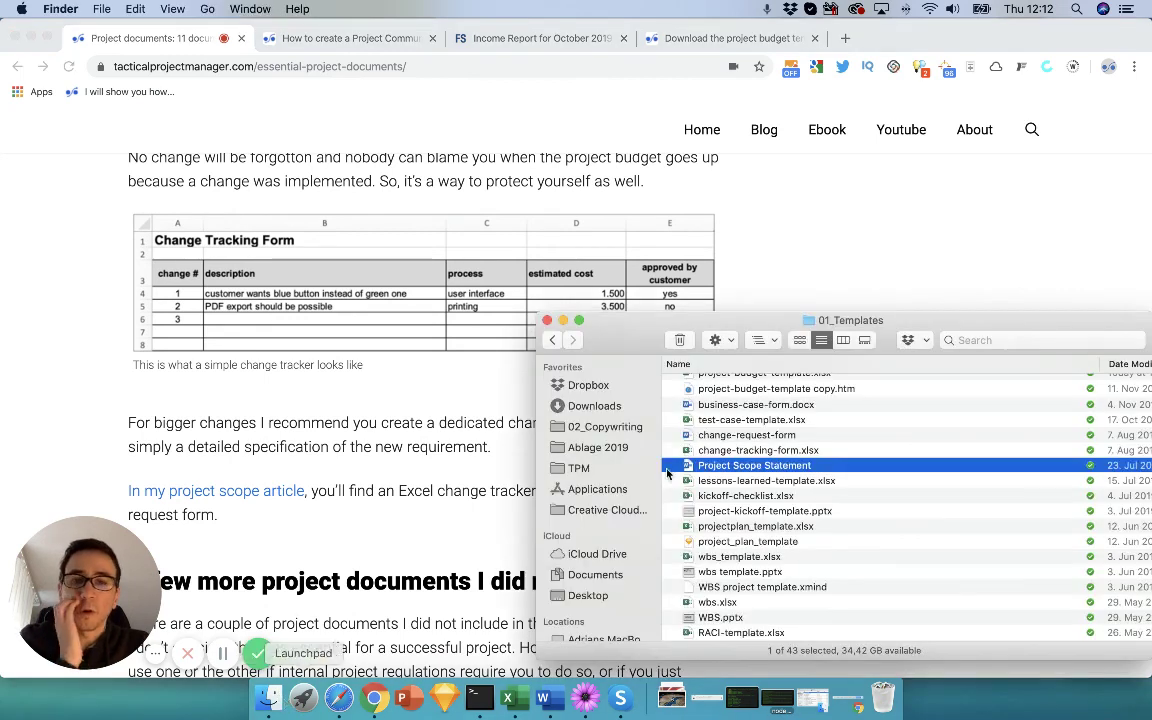
double_click(781, 440)
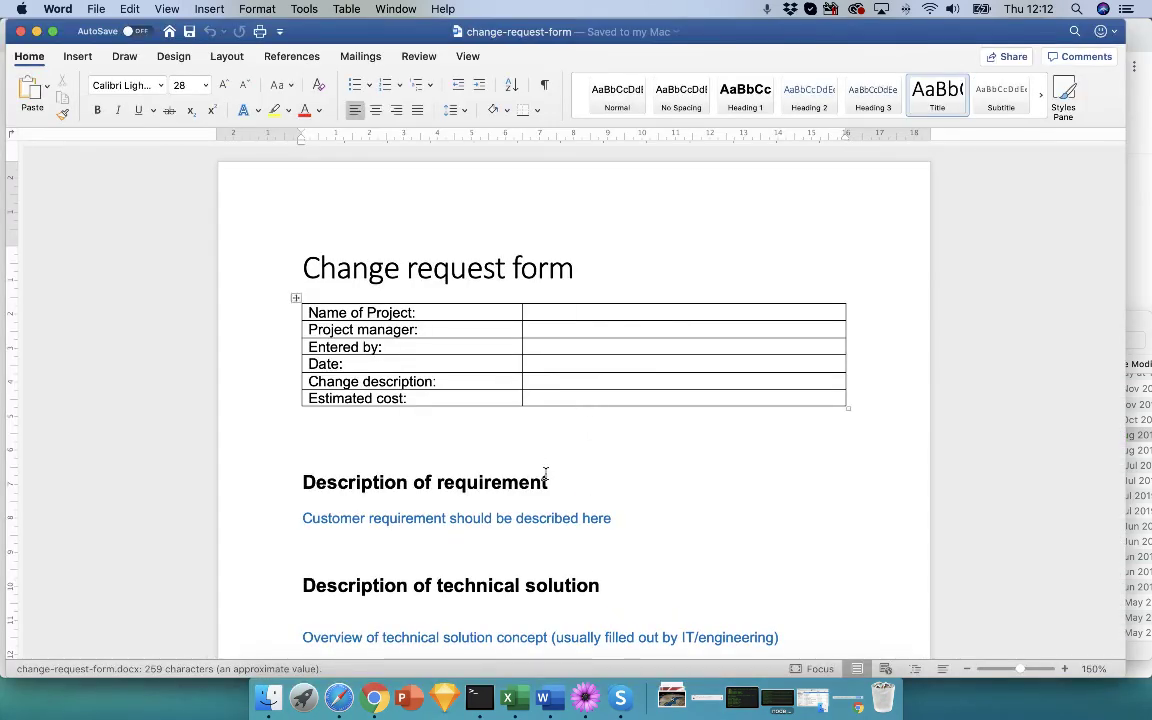
scroll(546, 473, "down", 5)
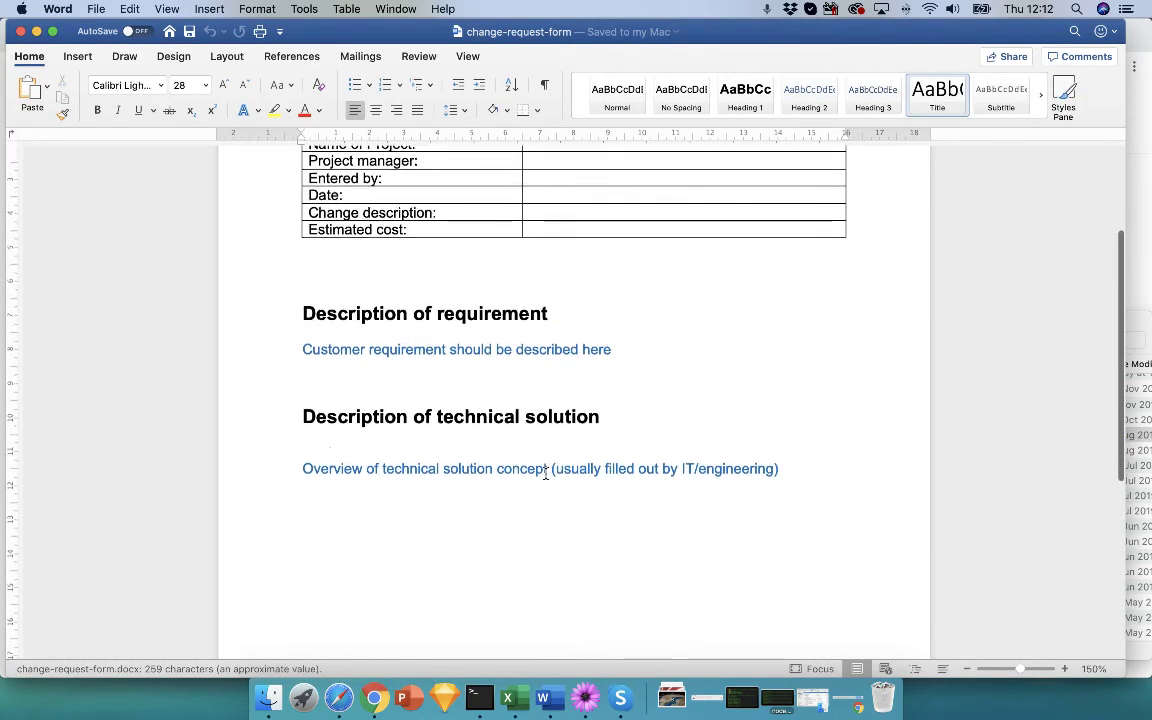
scroll(546, 473, "down", 5)
scroll(546, 473, "up", 2)
scroll(516, 307, "up", 3)
scroll(516, 307, "up", 3)
scroll(516, 307, "down", 2)
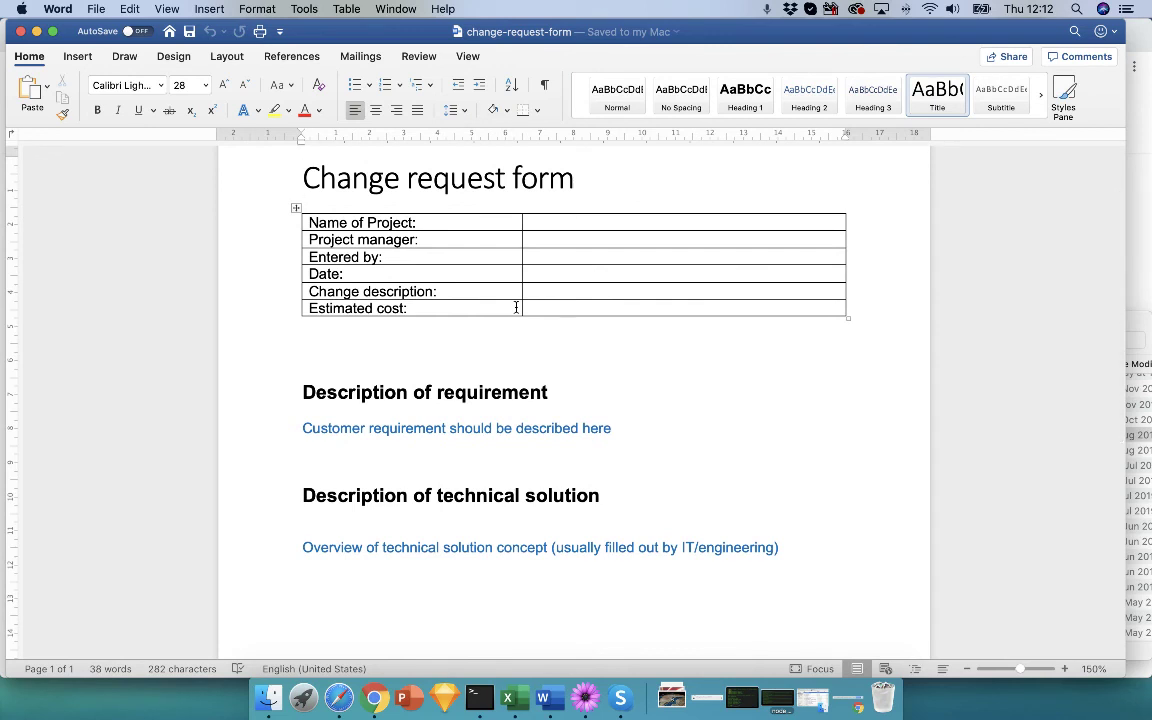
Step: Close the change request form and the 01_Templates folder window, returning to the change tracker example in the article
left_click(20, 32)
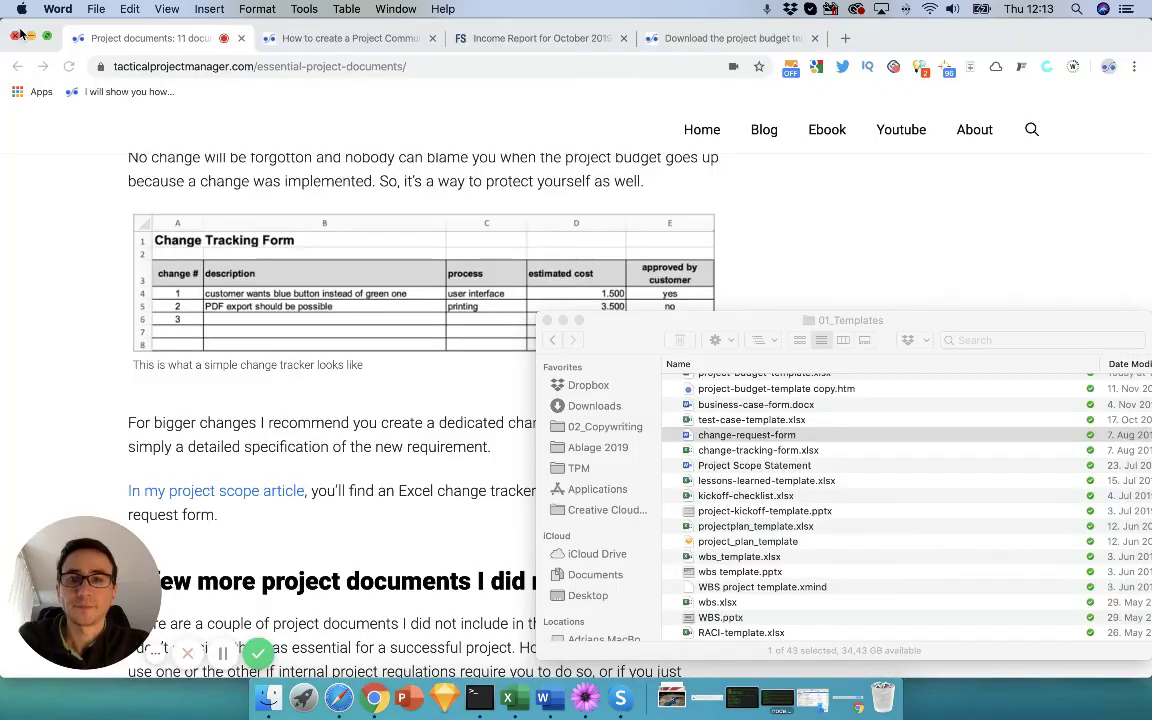
left_click(548, 321)
scroll(408, 491, "down", 1)
scroll(408, 491, "down", 1)
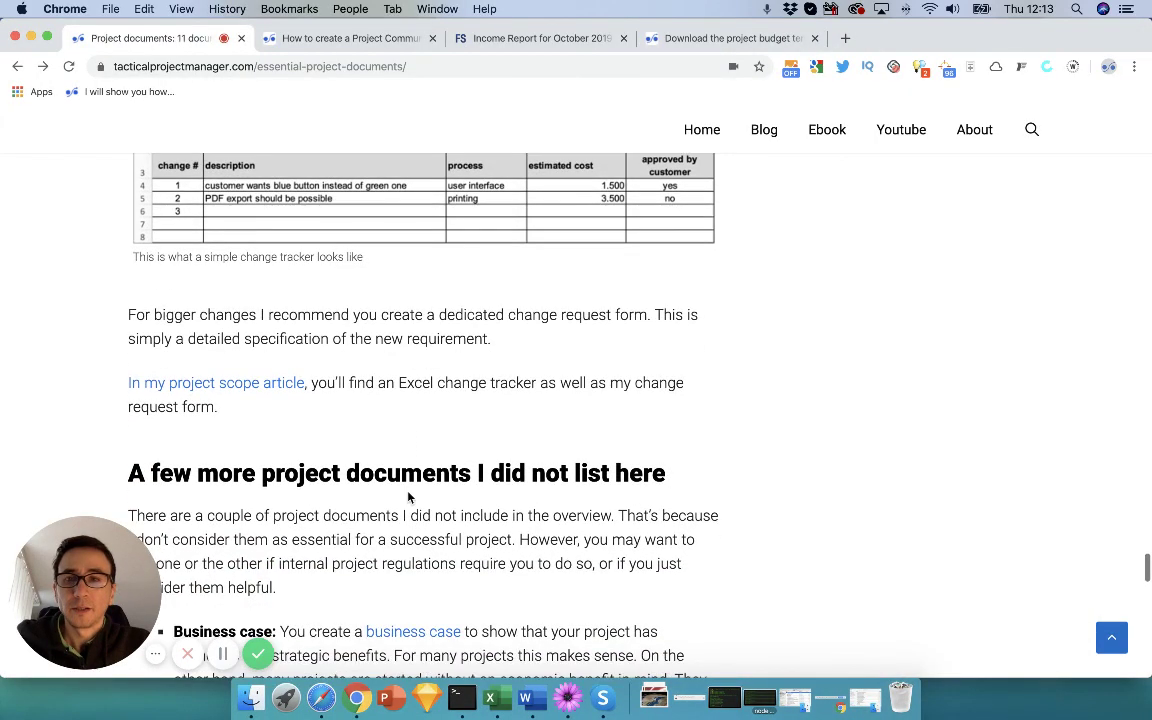
scroll(481, 494, "up", 2)
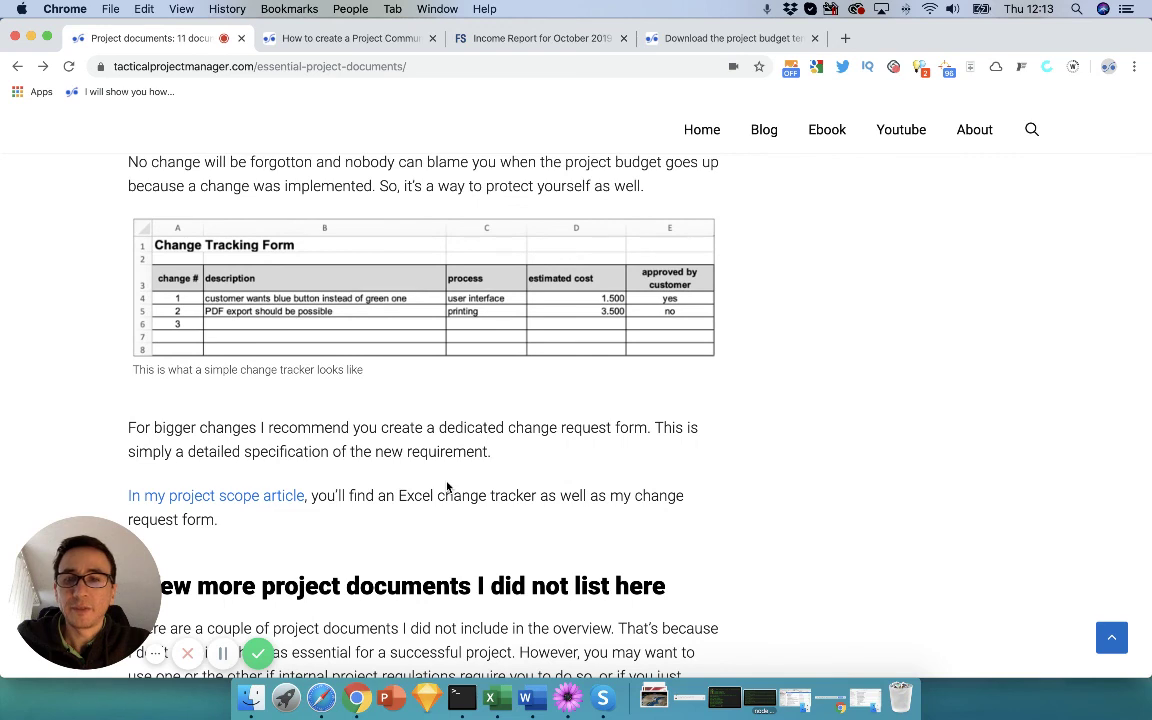